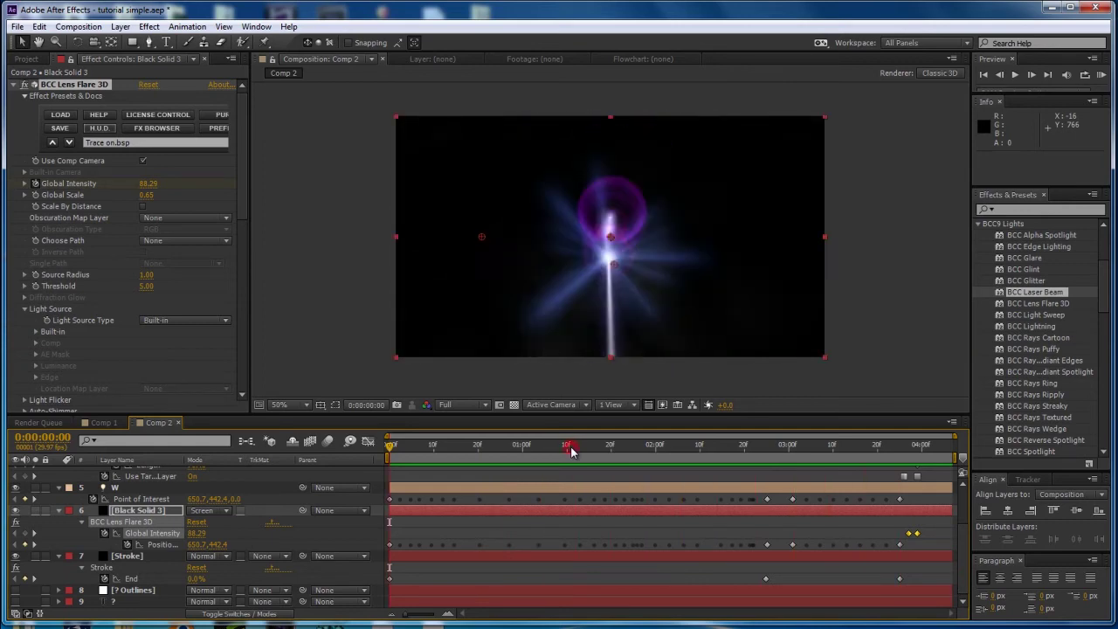
# Preview Comp 2's laser flare around 0:00:03:25, then switch to Comp 1
pyautogui.click(843, 437)
pyautogui.moveTo(844, 430); pyautogui.dragTo(946, 447)
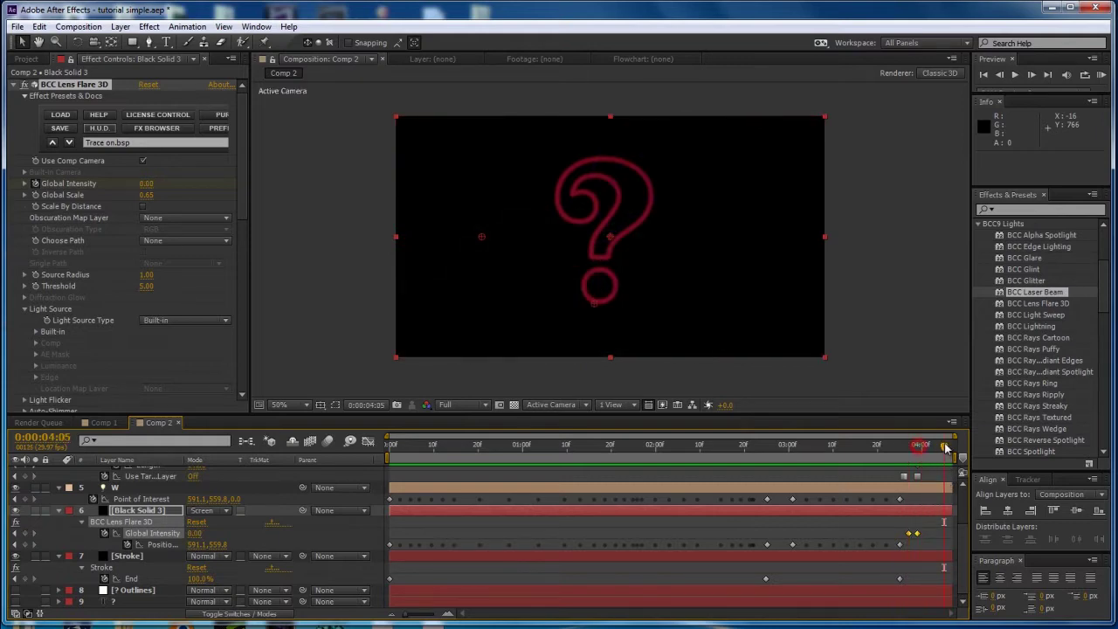
pyautogui.click(895, 452)
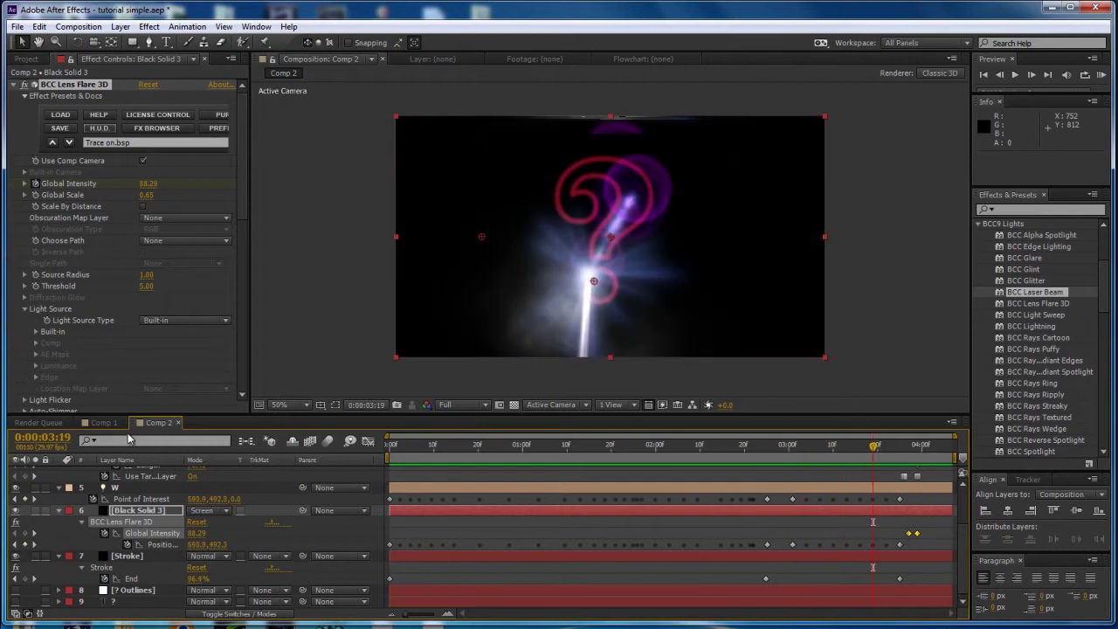
pyautogui.click(104, 424)
# Convert the ? text layer into a ? Outlines layer with Create Masks from Text
pyautogui.click(118, 470)
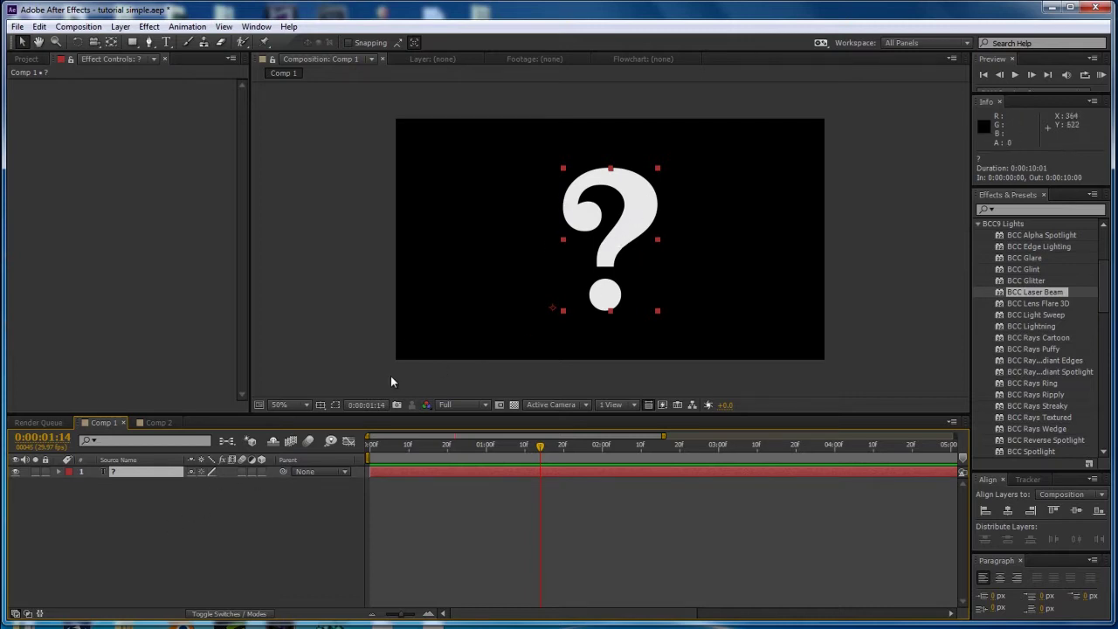
pyautogui.click(120, 26)
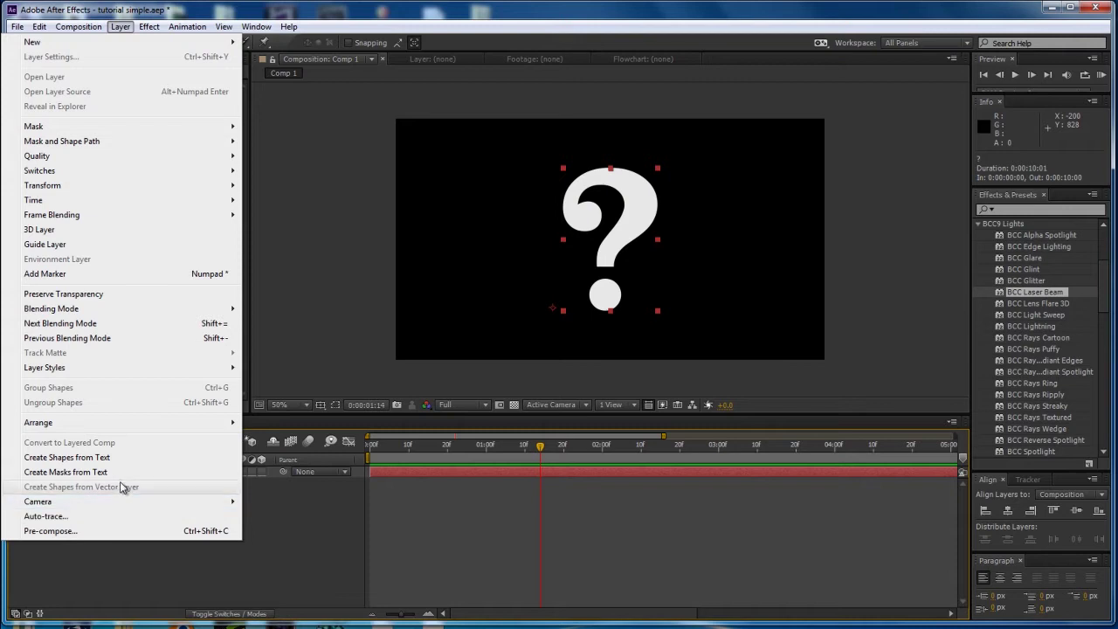
pyautogui.click(65, 472)
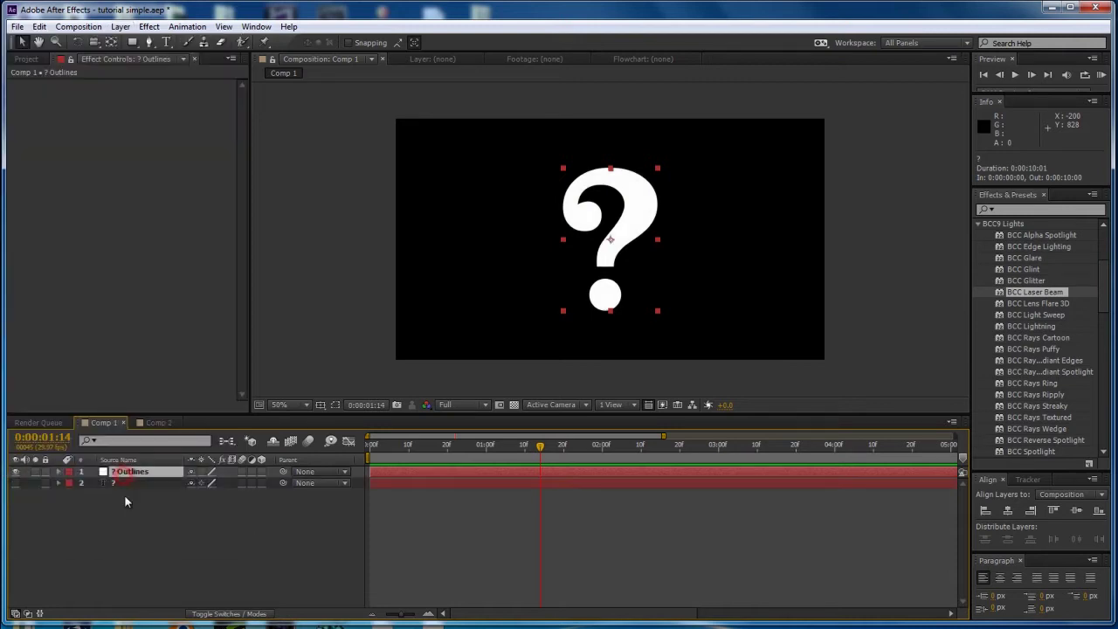
# Reveal the two mask paths of ? Outlines and display them on the question mark
pyautogui.press('m')
pyautogui.click(130, 494)
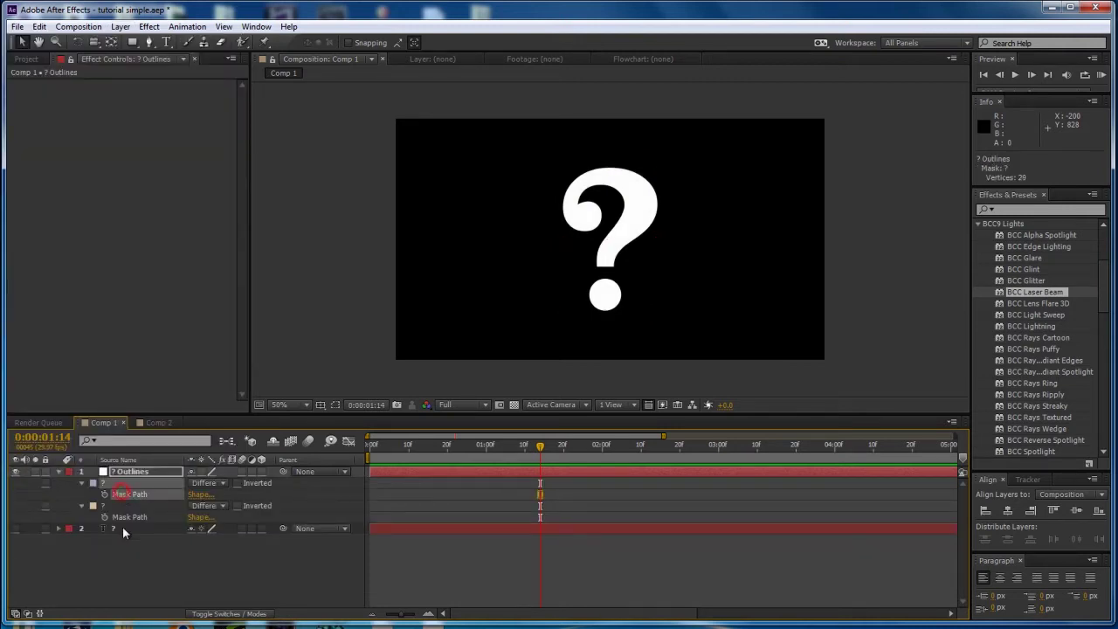
pyautogui.click(133, 496)
pyautogui.click(335, 404)
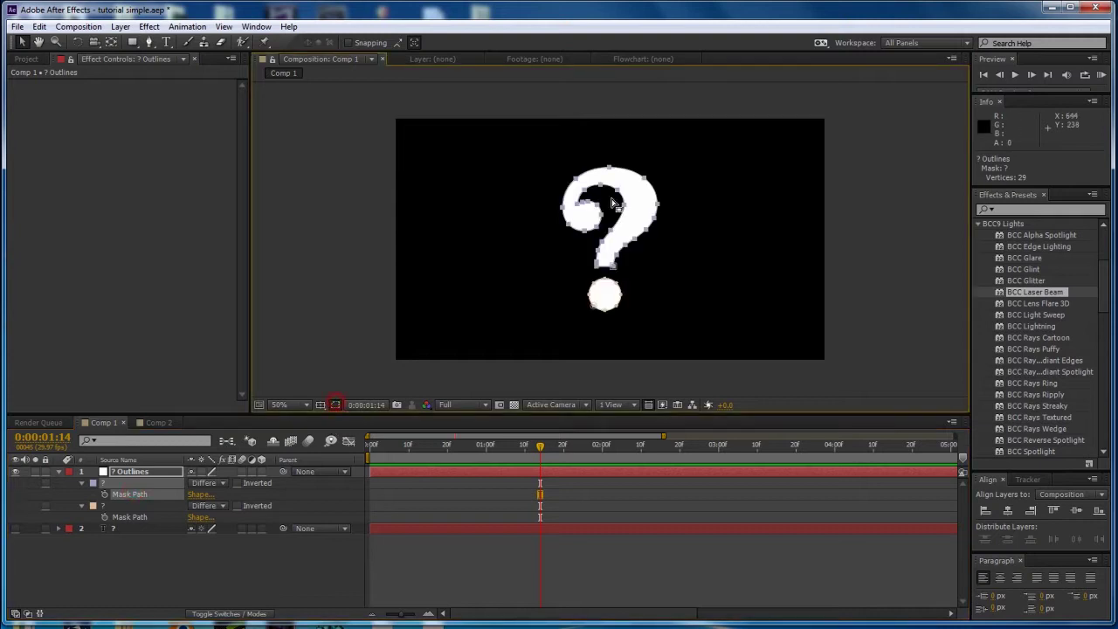
pyautogui.click(131, 496)
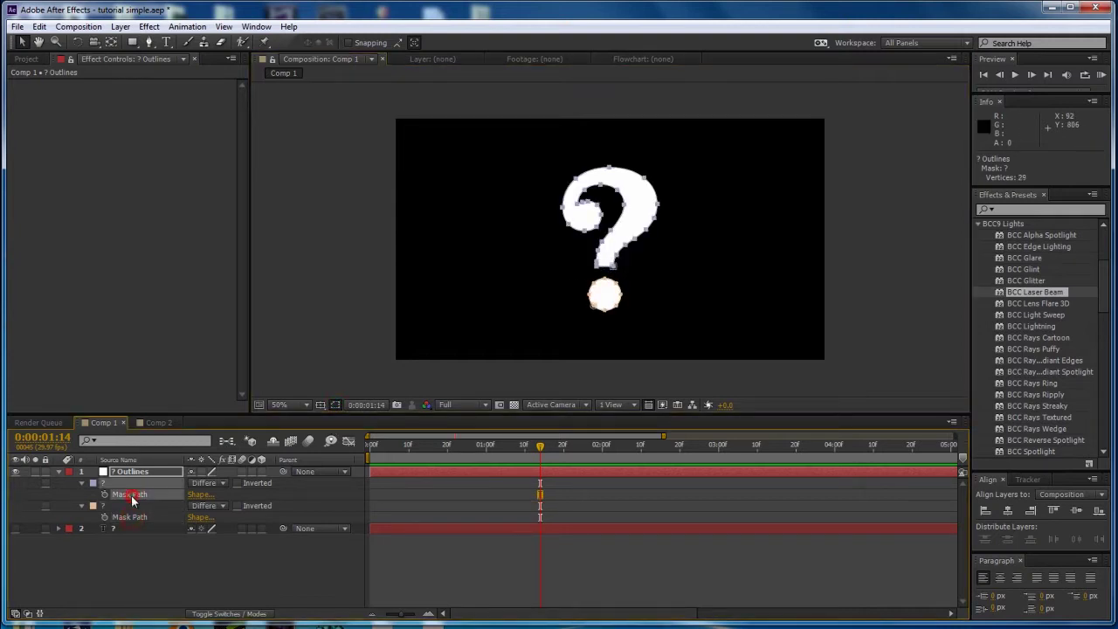
pyautogui.rightClick(184, 550)
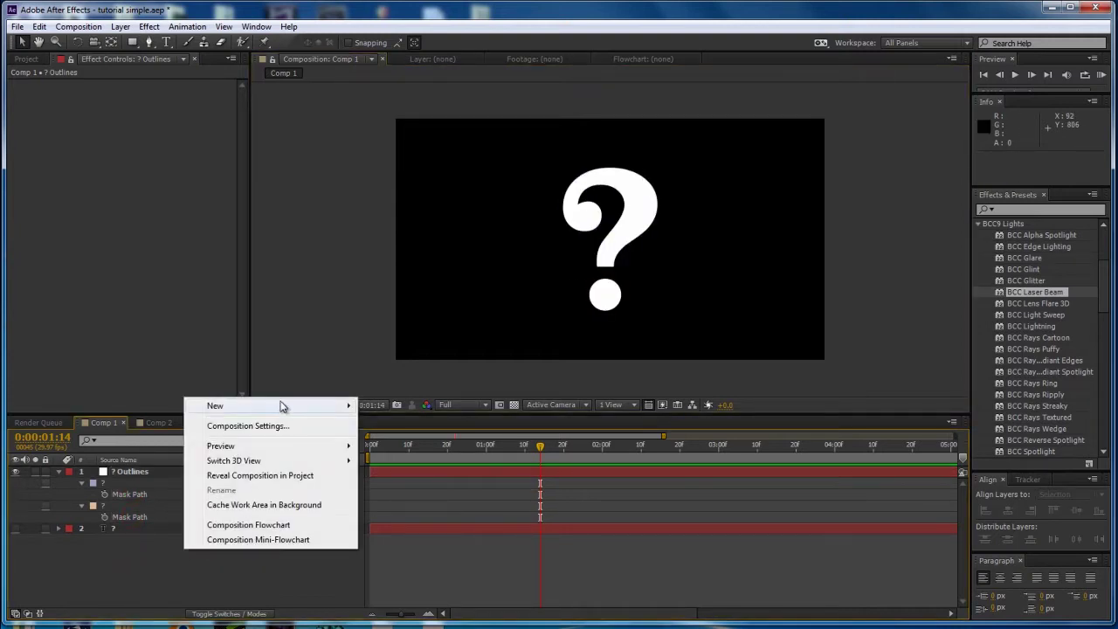
# Add Light 1 and Camera 1 to Comp 1 with default settings
pyautogui.moveTo(282, 406)
pyautogui.click(129, 458)
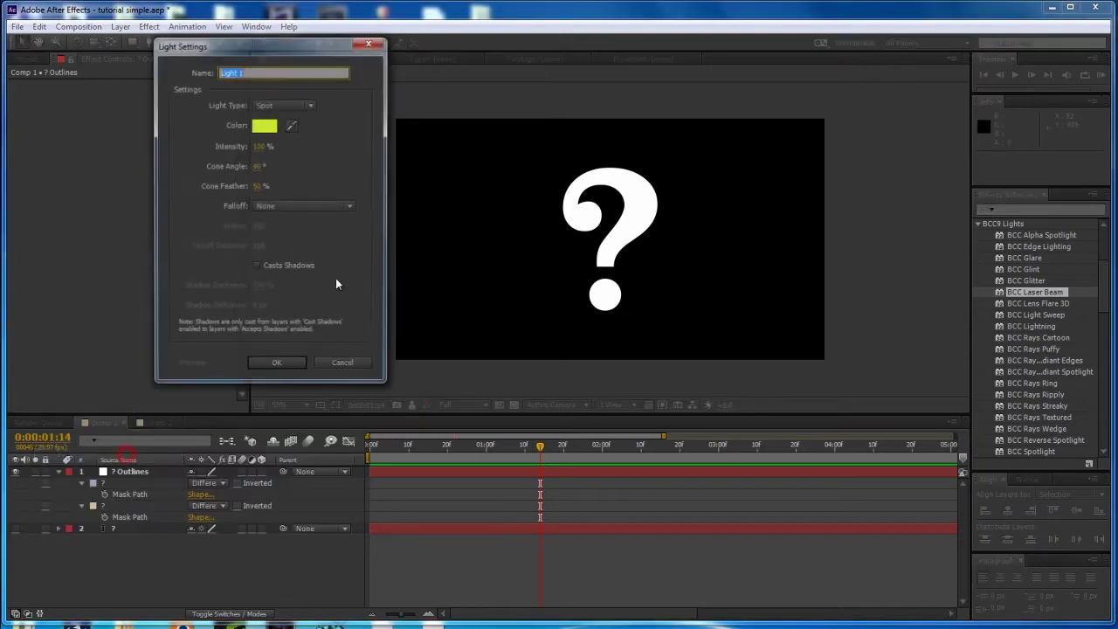
pyautogui.click(277, 366)
pyautogui.rightClick(177, 567)
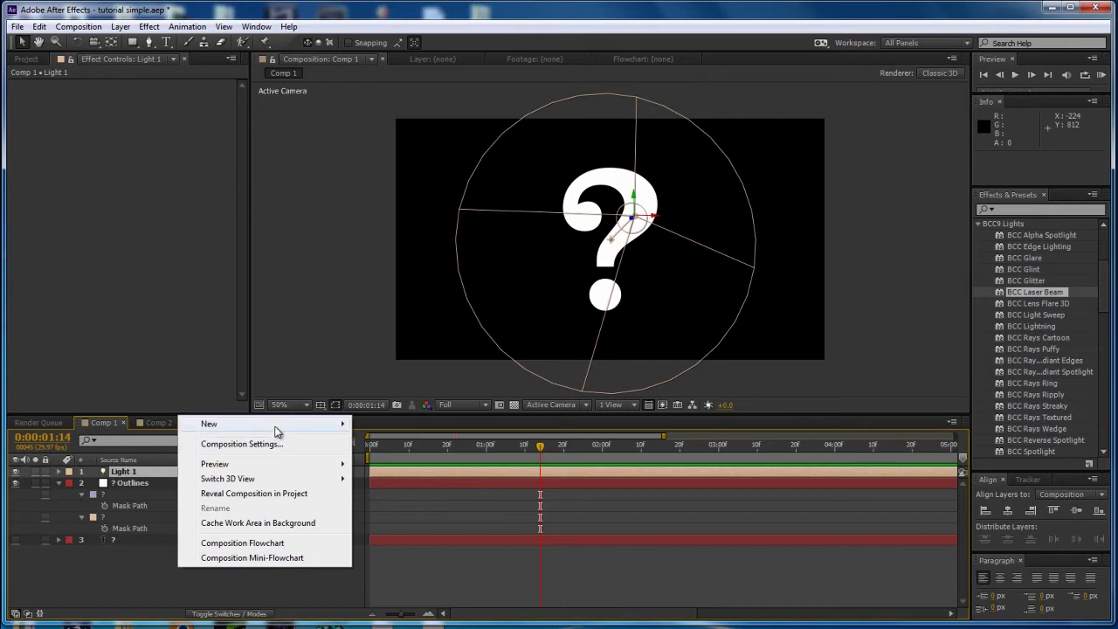
pyautogui.moveTo(273, 425)
pyautogui.click(92, 490)
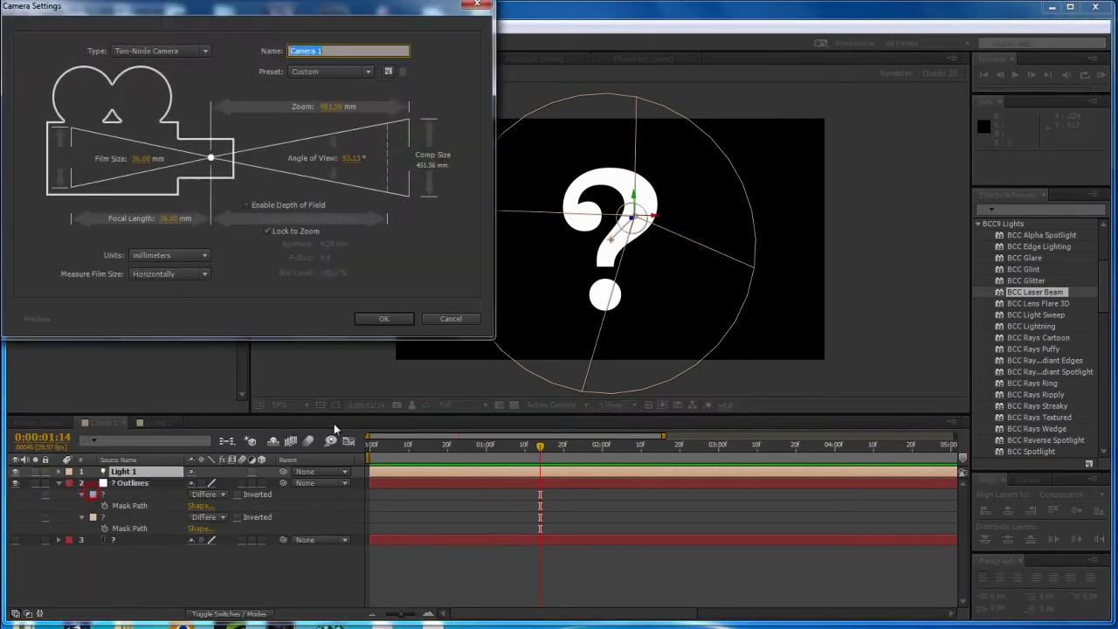
pyautogui.click(385, 319)
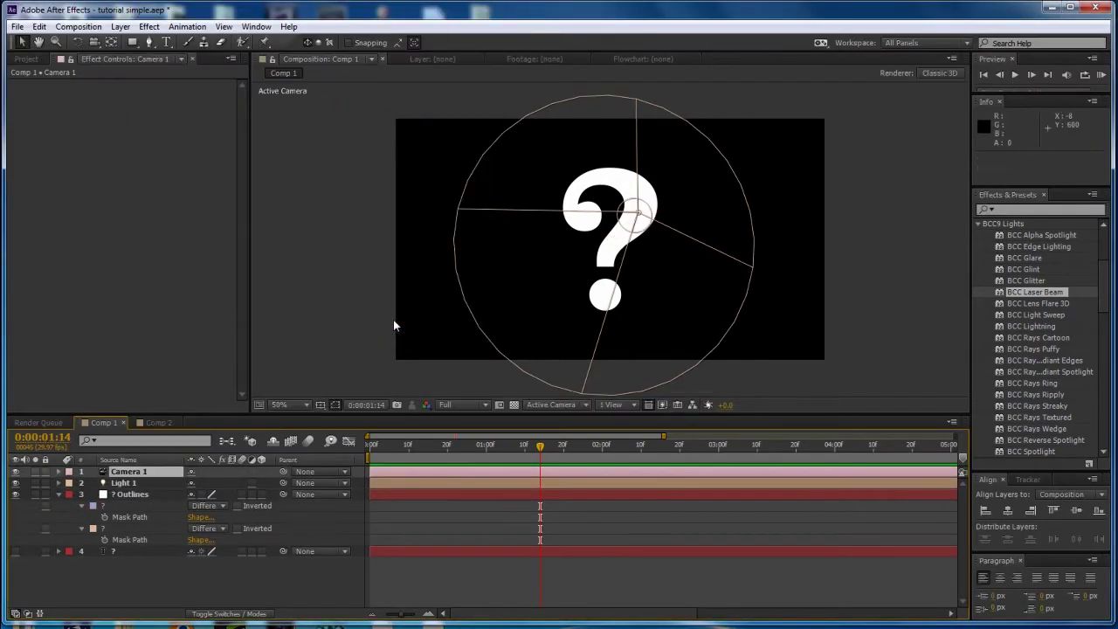
# Add a red full-frame solid named 'Laser' at the top of the stack and select it
pyautogui.click(170, 575)
pyautogui.rightClick(170, 575)
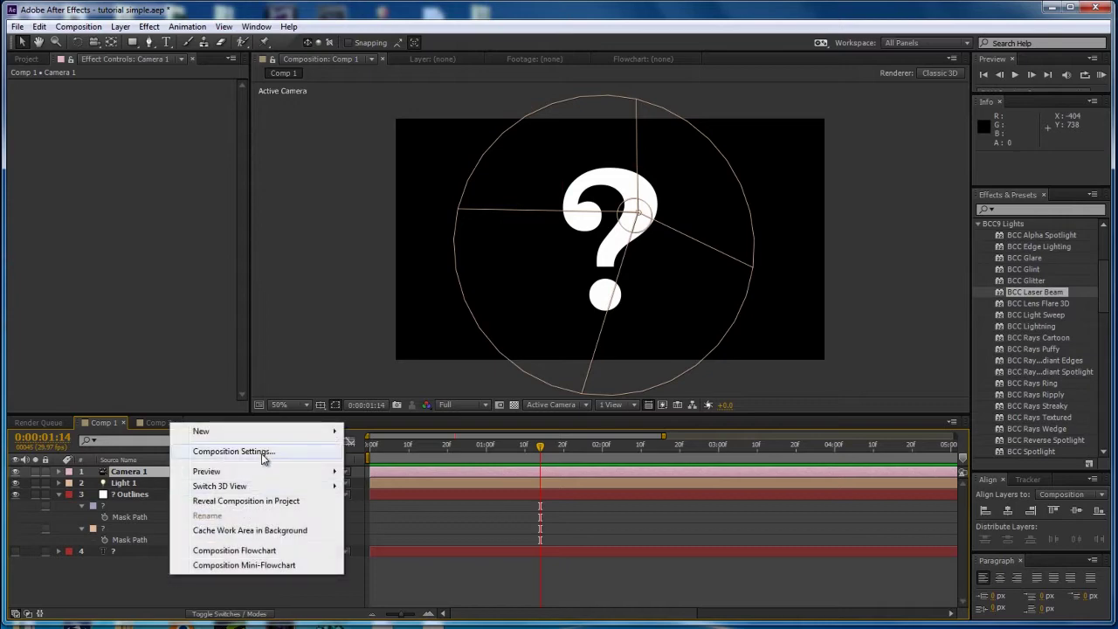
pyautogui.moveTo(253, 437)
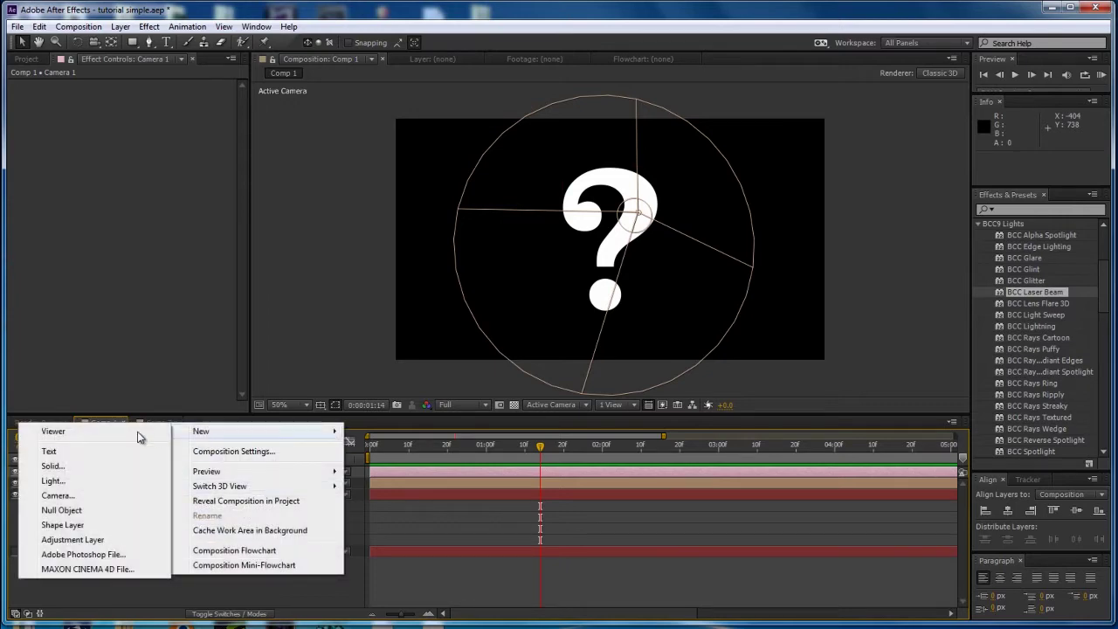
pyautogui.click(87, 468)
pyautogui.write('Laser')
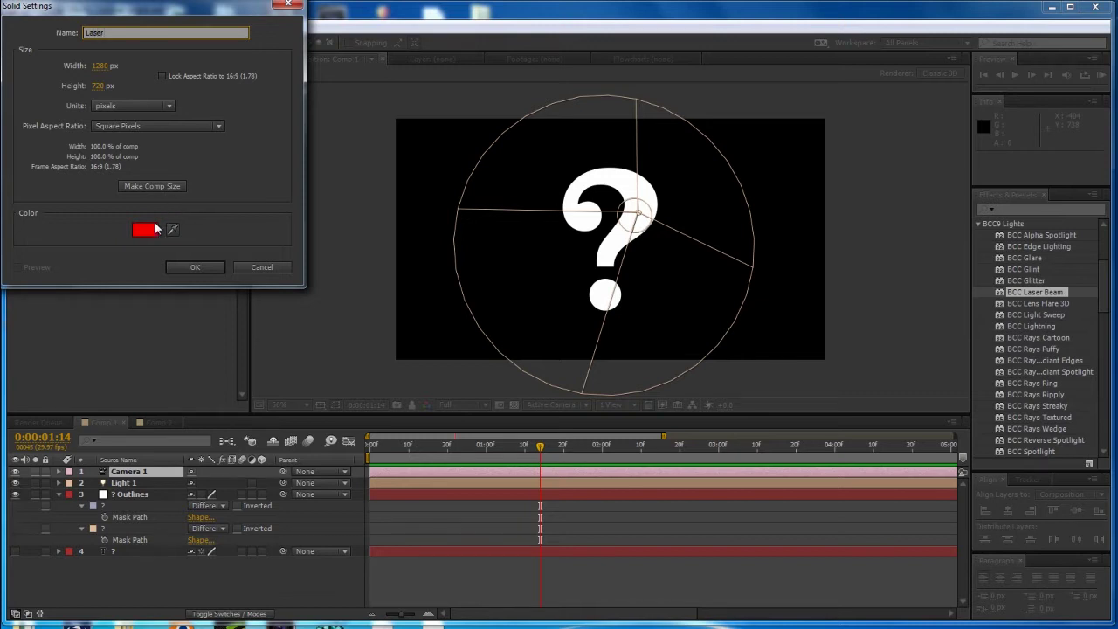
pyautogui.click(192, 268)
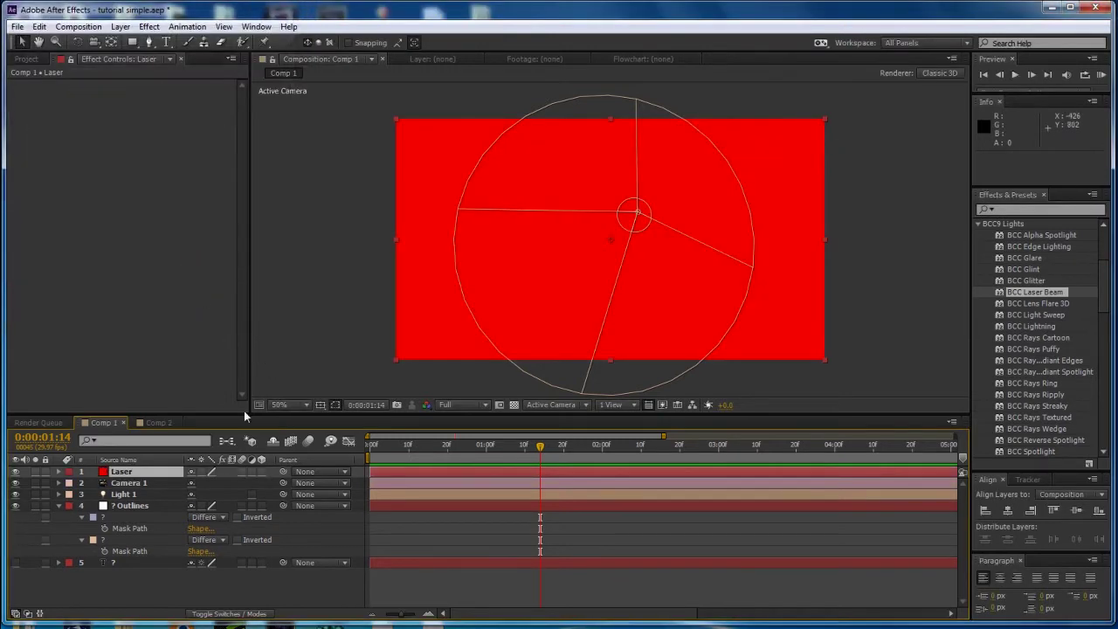
pyautogui.click(133, 494)
pyautogui.click(131, 506)
pyautogui.click(128, 483)
pyautogui.click(122, 472)
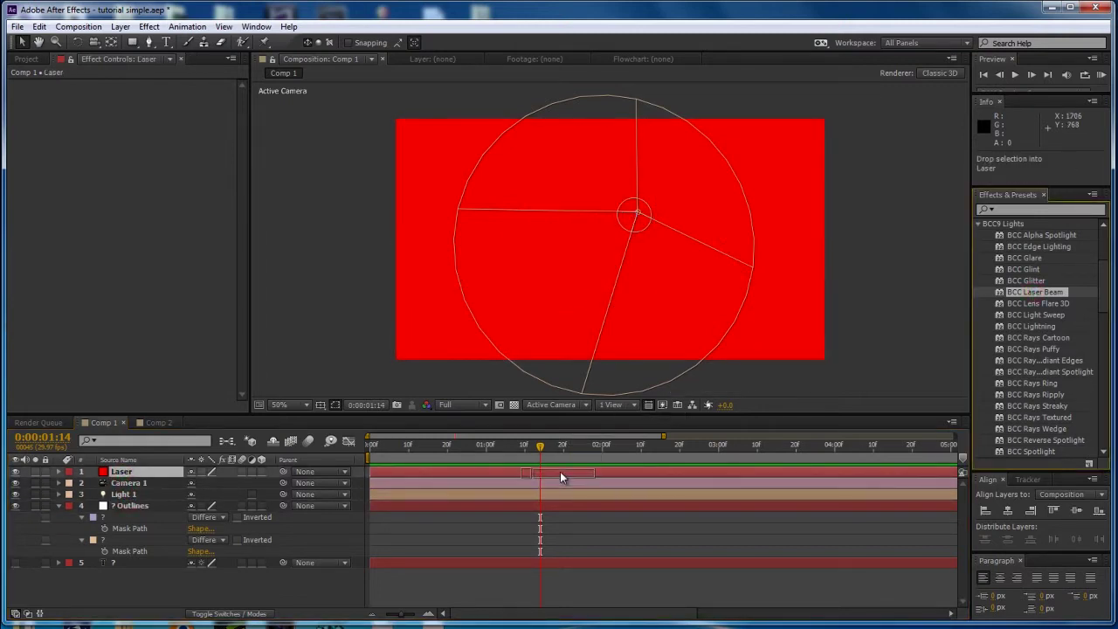
# Apply BCC Laser Beam to Laser with Camera and Light Source set to Comp, beaming from upper right
pyautogui.moveTo(1036, 295); pyautogui.dragTo(677, 245)
pyautogui.moveTo(714, 179); pyautogui.dragTo(791, 344)
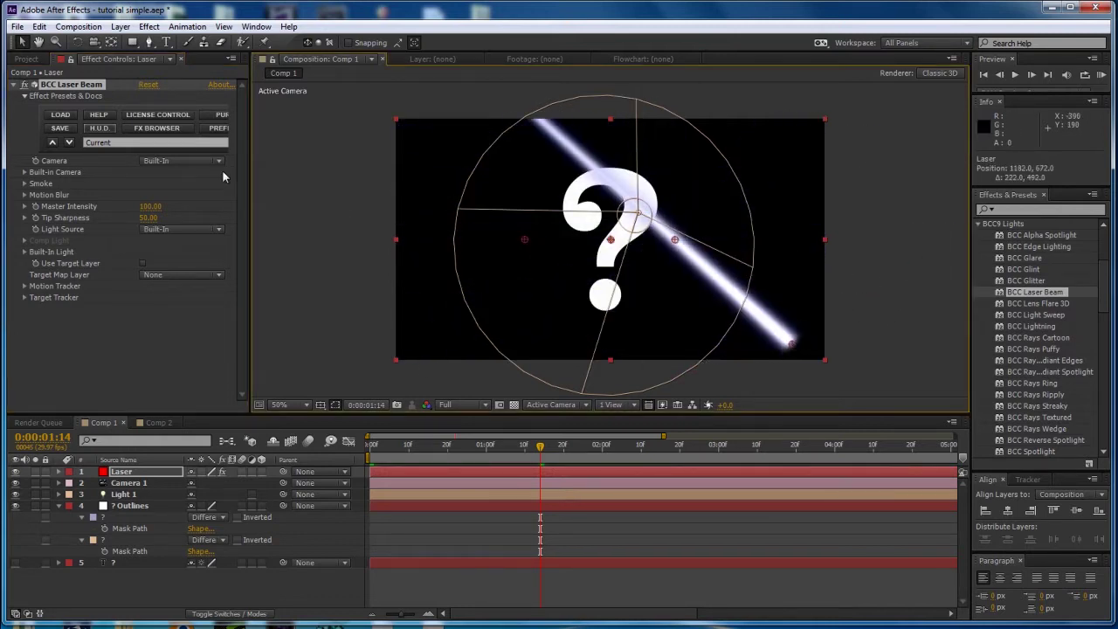
pyautogui.click(196, 164)
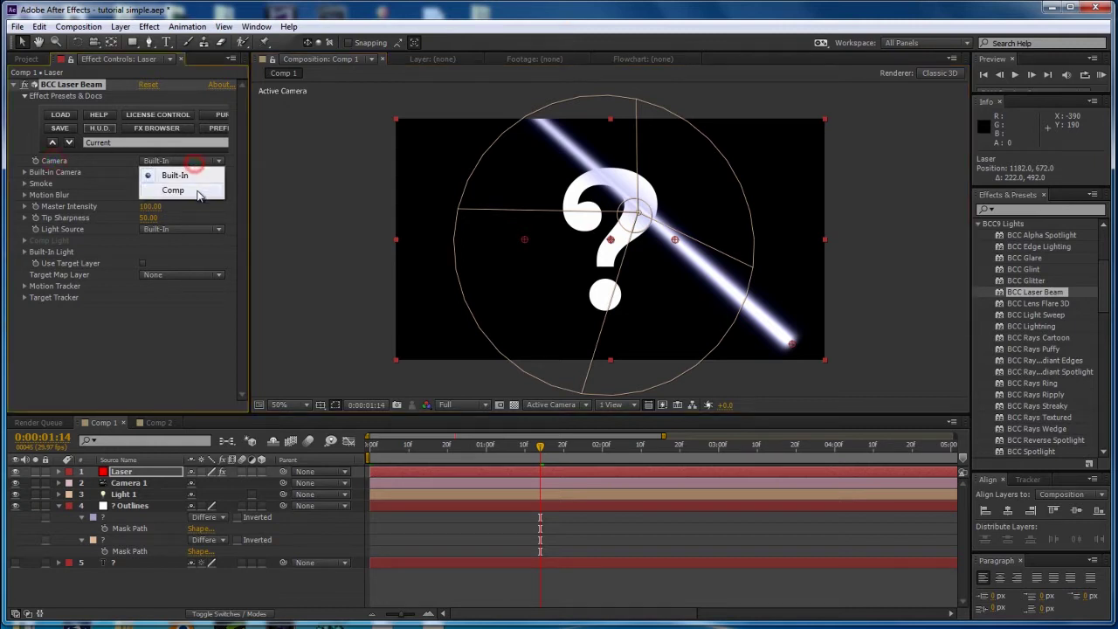
pyautogui.click(197, 191)
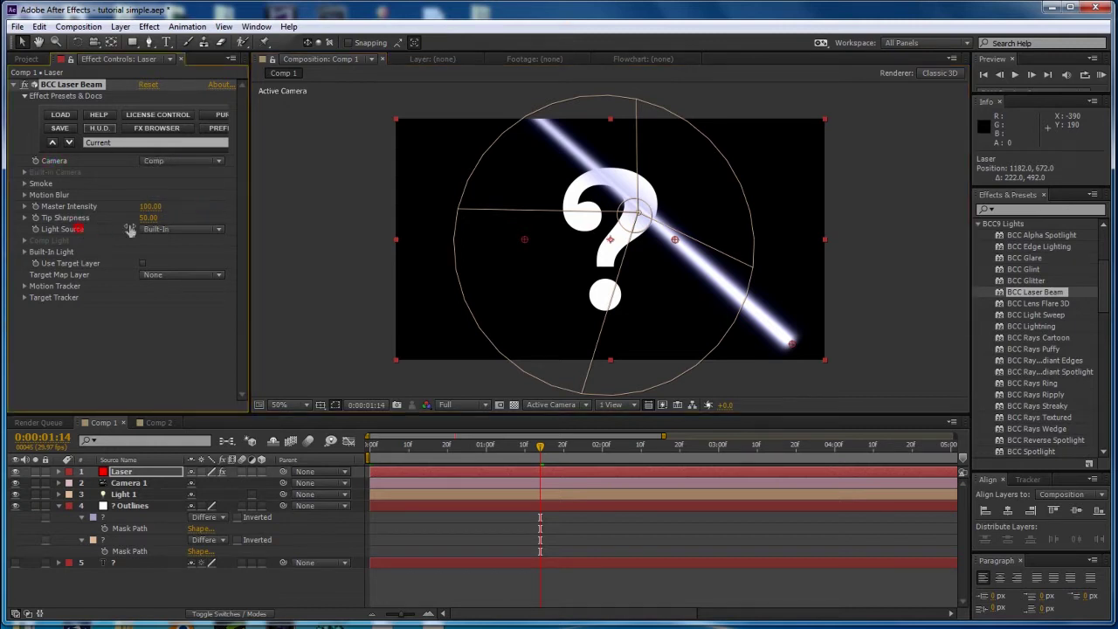
pyautogui.click(171, 229)
pyautogui.click(180, 256)
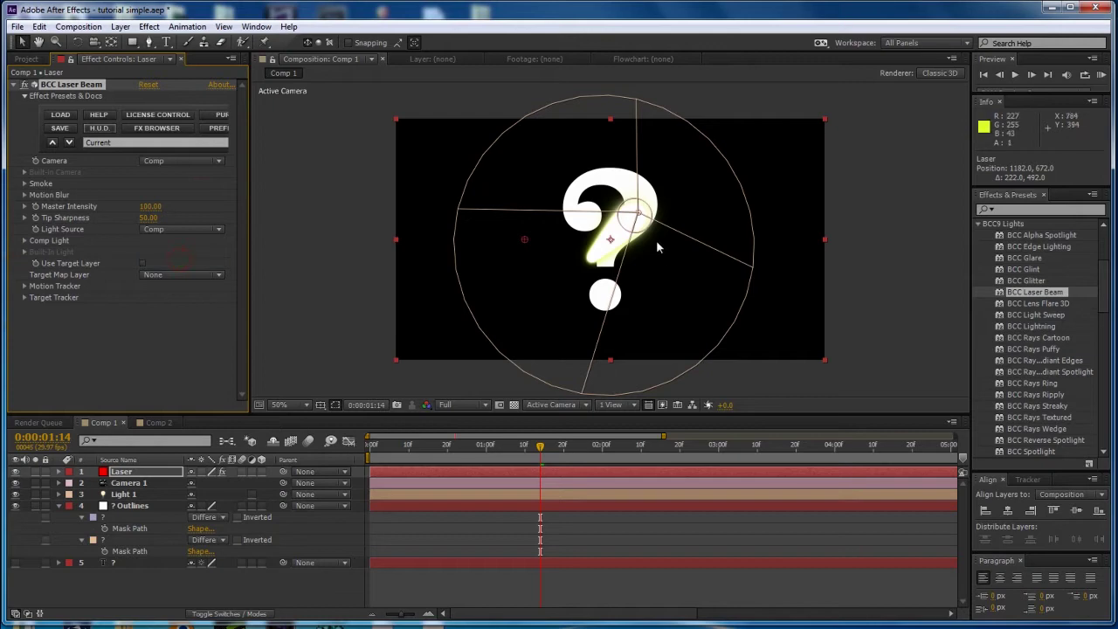
pyautogui.moveTo(650, 213); pyautogui.dragTo(773, 144)
# Set Light 1's colour to dark red
pyautogui.click(123, 494)
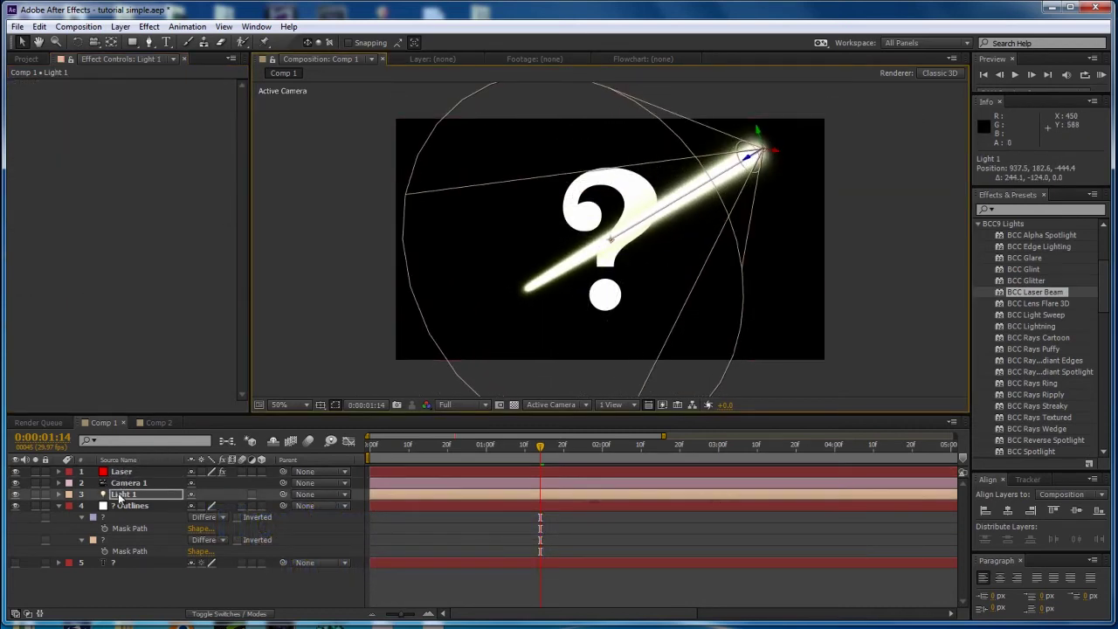
pyautogui.press('a')
pyautogui.press('a')
pyautogui.click(191, 527)
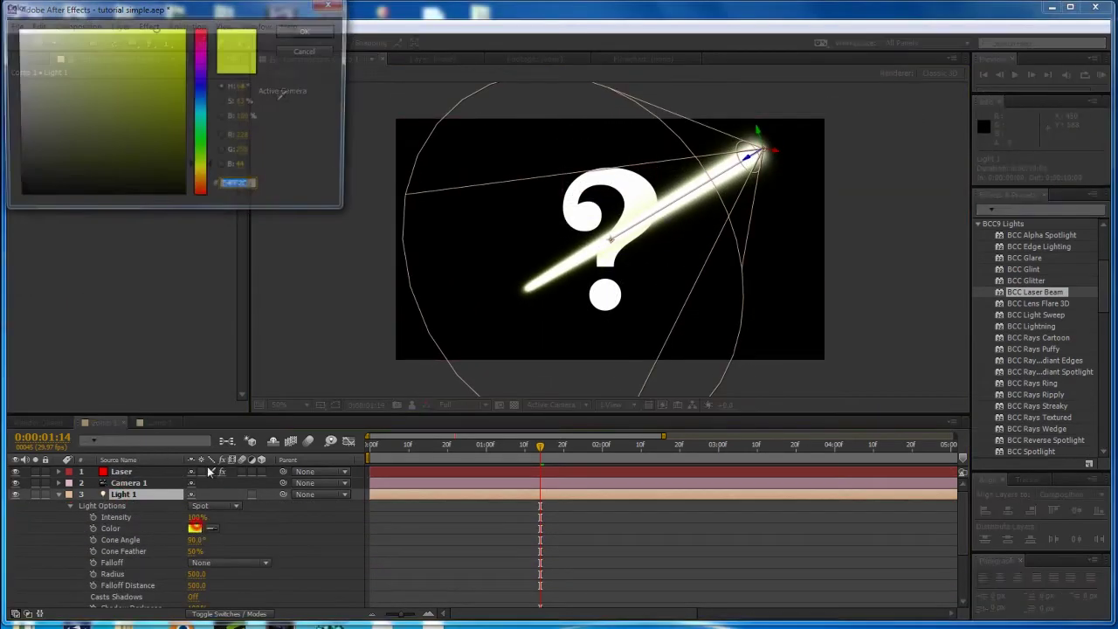
pyautogui.moveTo(177, 51); pyautogui.dragTo(184, 103)
pyautogui.moveTo(200, 172); pyautogui.dragTo(187, 43)
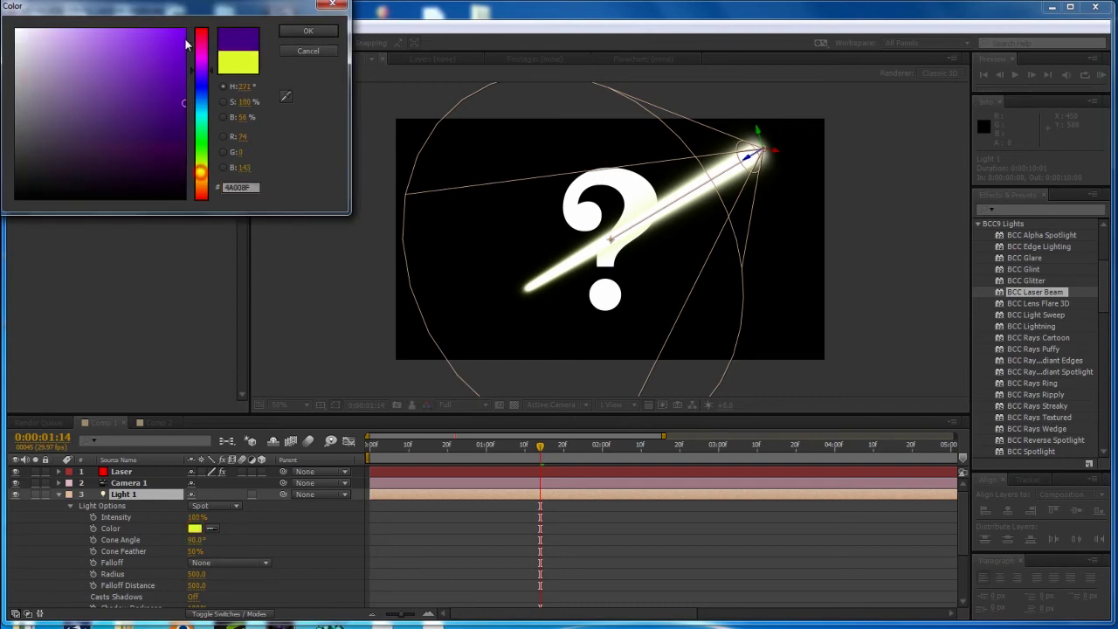
pyautogui.click(308, 30)
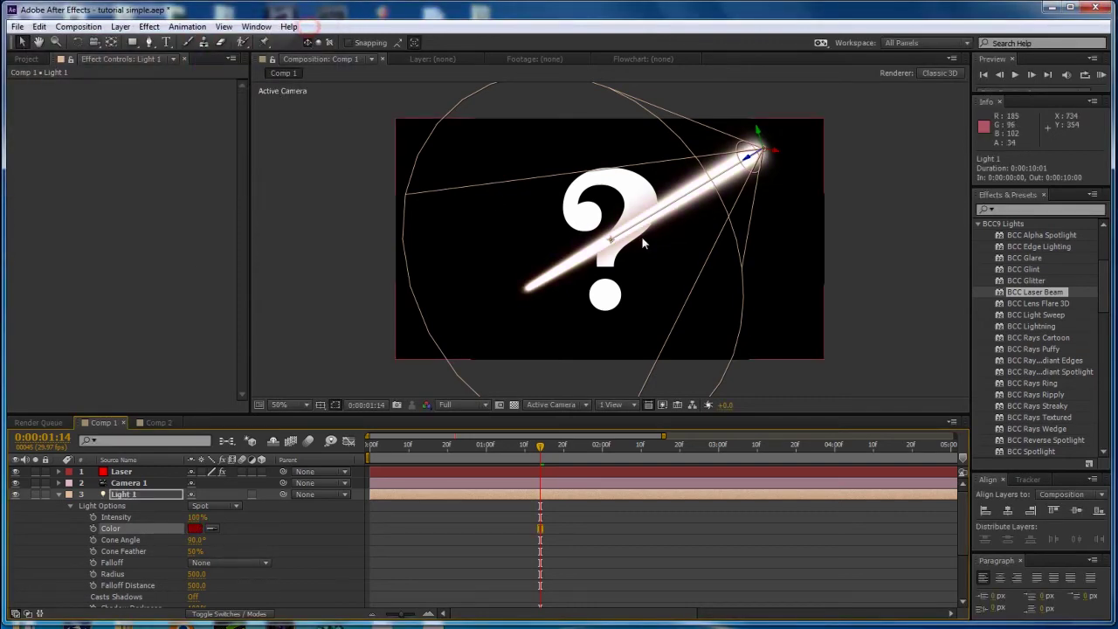
# Raise the beam's Master Intensity to 119 and adjust its outside glow
pyautogui.click(118, 473)
pyautogui.click(58, 494)
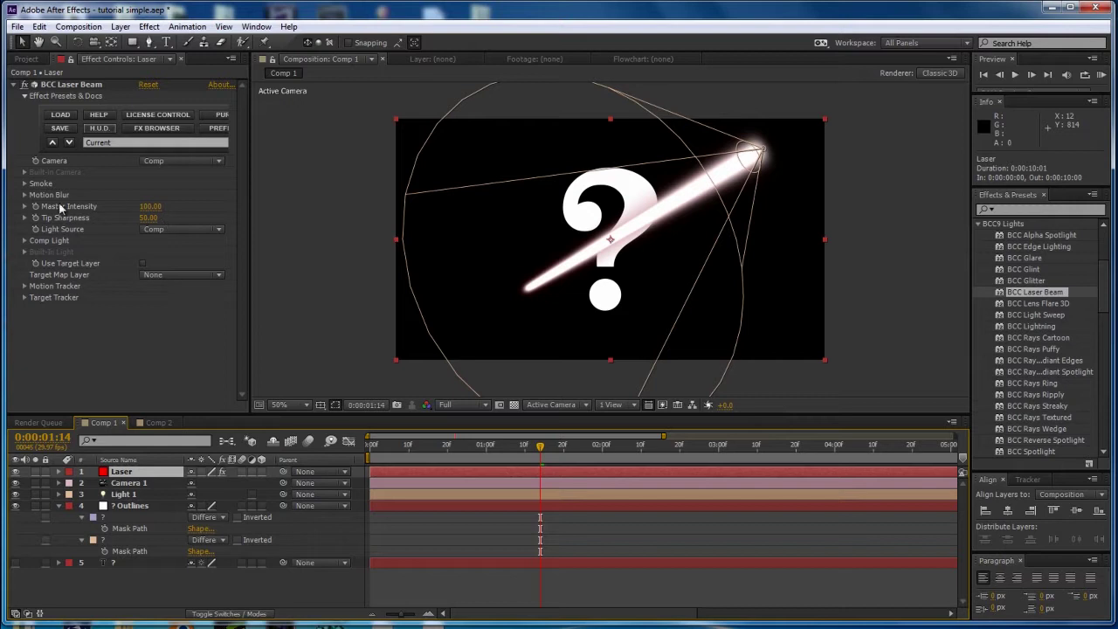
pyautogui.moveTo(159, 209); pyautogui.dragTo(147, 190)
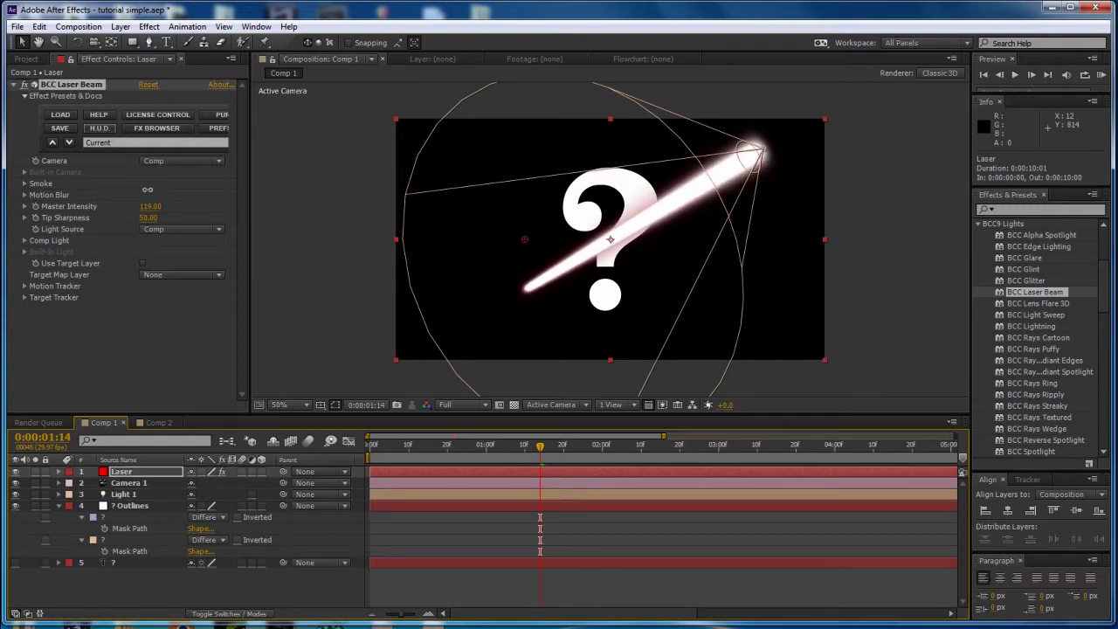
pyautogui.click(24, 241)
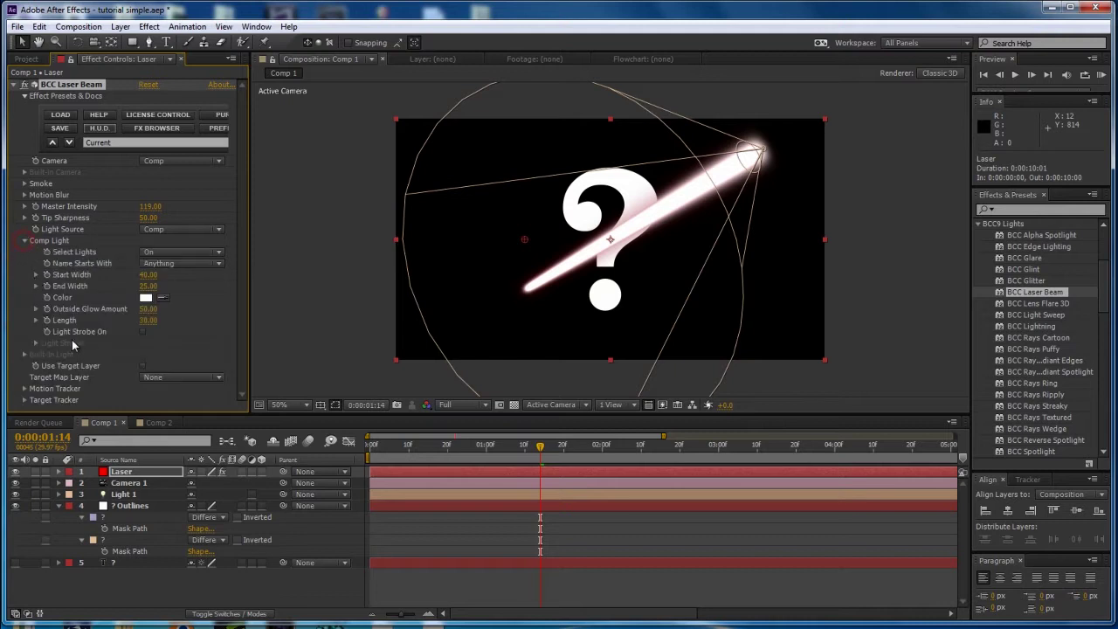
pyautogui.moveTo(147, 308); pyautogui.dragTo(120, 288)
pyautogui.moveTo(277, 300)
pyautogui.mouseDown()
pyautogui.moveTo(138, 297)
pyautogui.moveTo(269, 313)
pyautogui.mouseUp()
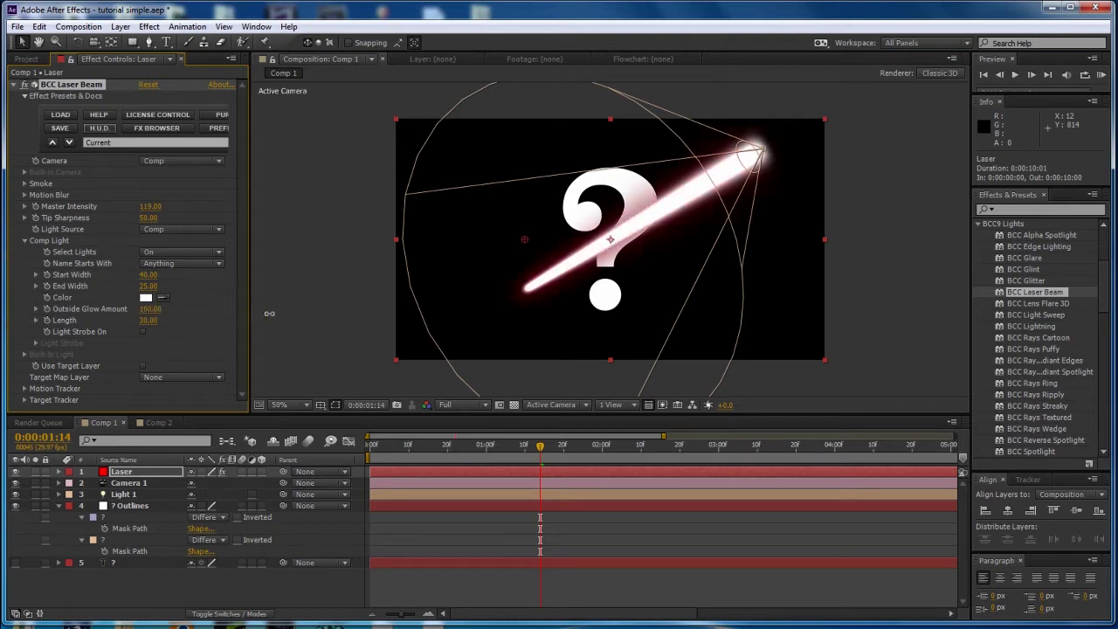
# Tint the beam's Comp Light colour pale pink (FFCECE) and reposition Light 1
pyautogui.click(145, 298)
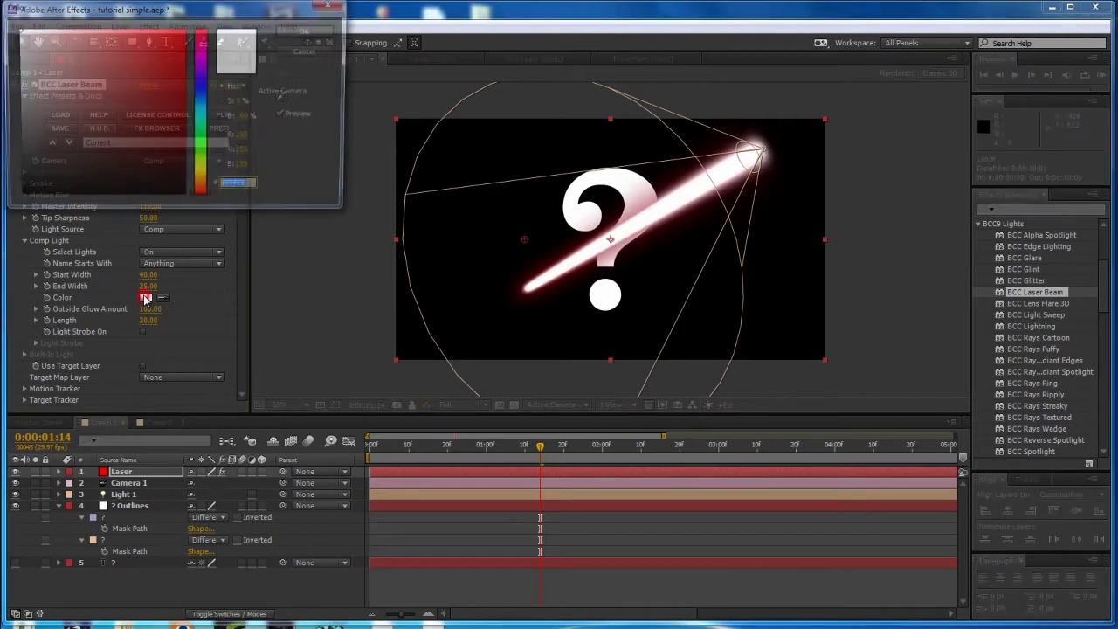
pyautogui.moveTo(181, 51)
pyautogui.mouseDown()
pyautogui.moveTo(38, 19)
pyautogui.moveTo(88, 9)
pyautogui.moveTo(43, 7)
pyautogui.moveTo(92, 5)
pyautogui.moveTo(48, 6)
pyautogui.mouseUp()
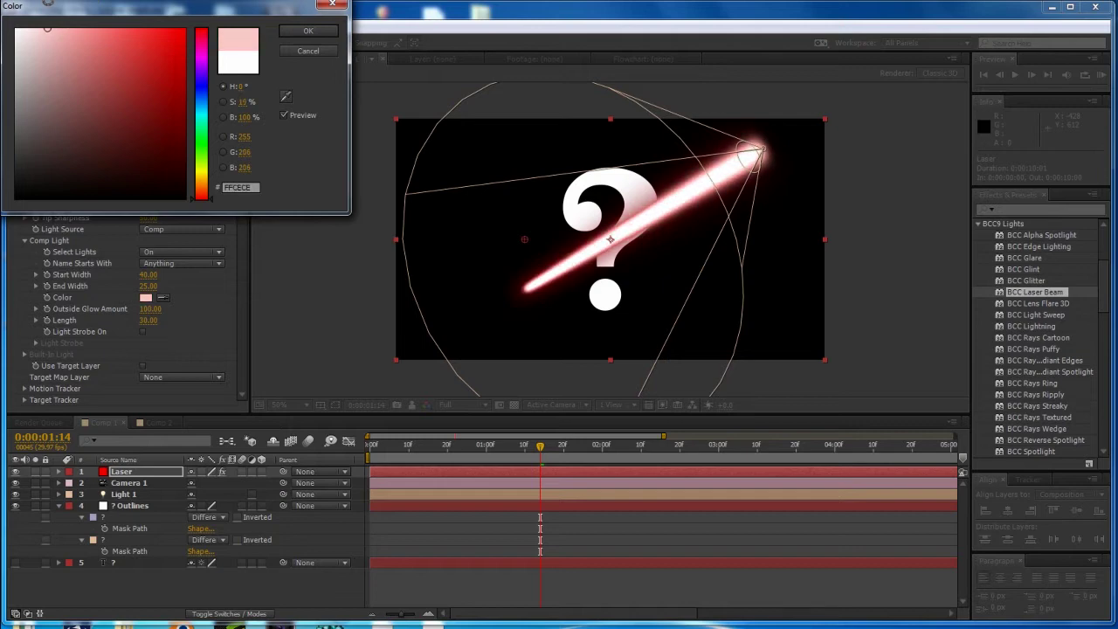
pyautogui.click(312, 35)
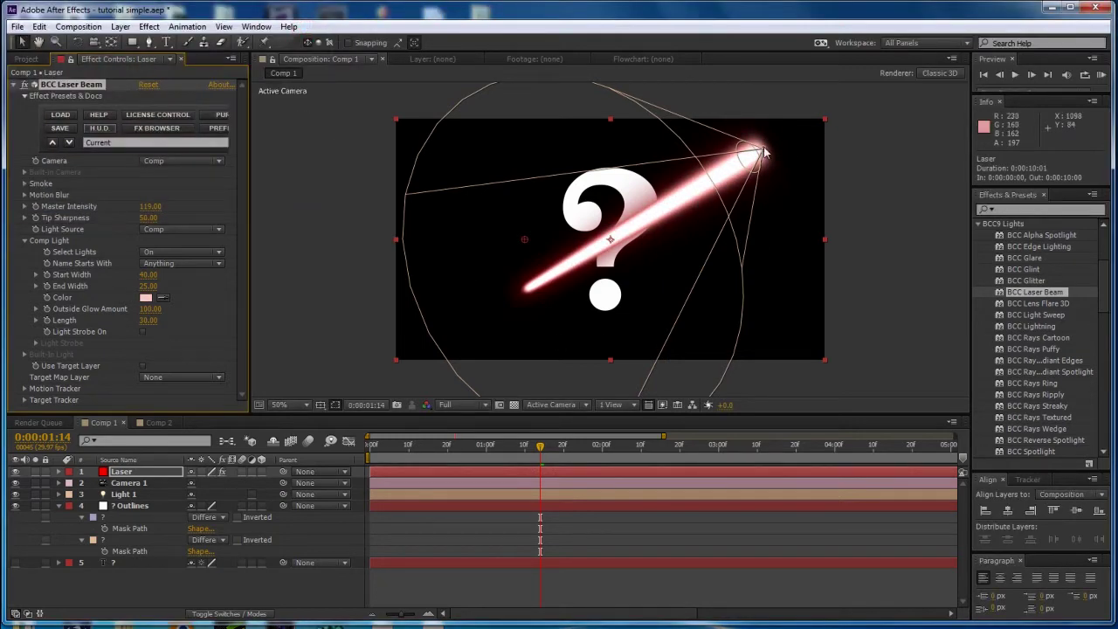
pyautogui.moveTo(763, 154); pyautogui.dragTo(629, 306)
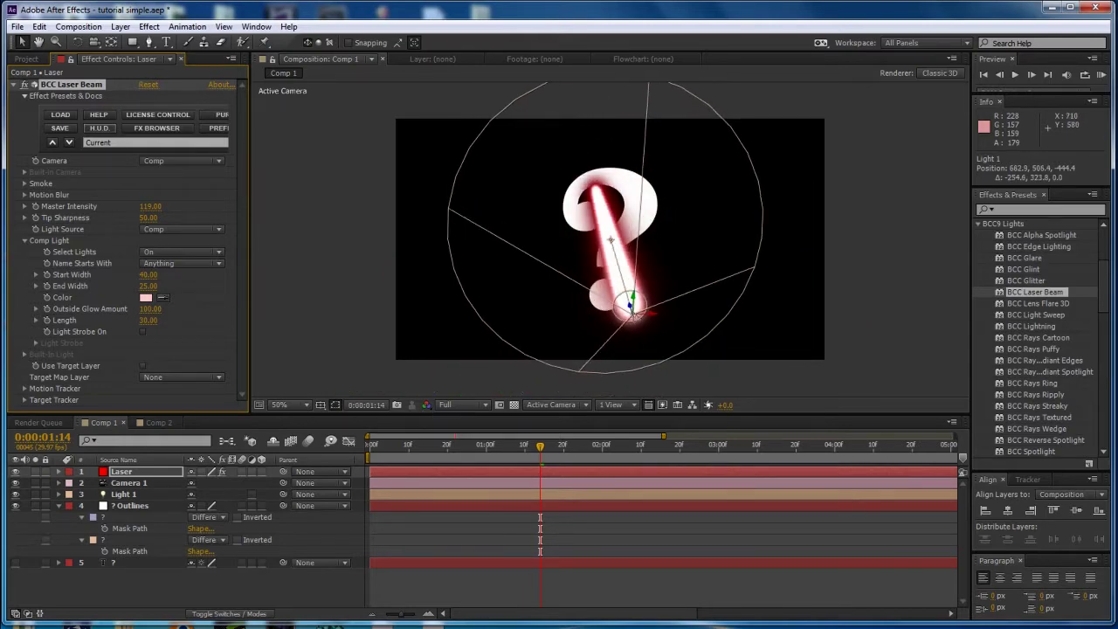
# Move Light 1 in a split Top and camera view to swing the beam
pyautogui.click(591, 387)
pyautogui.click(121, 507)
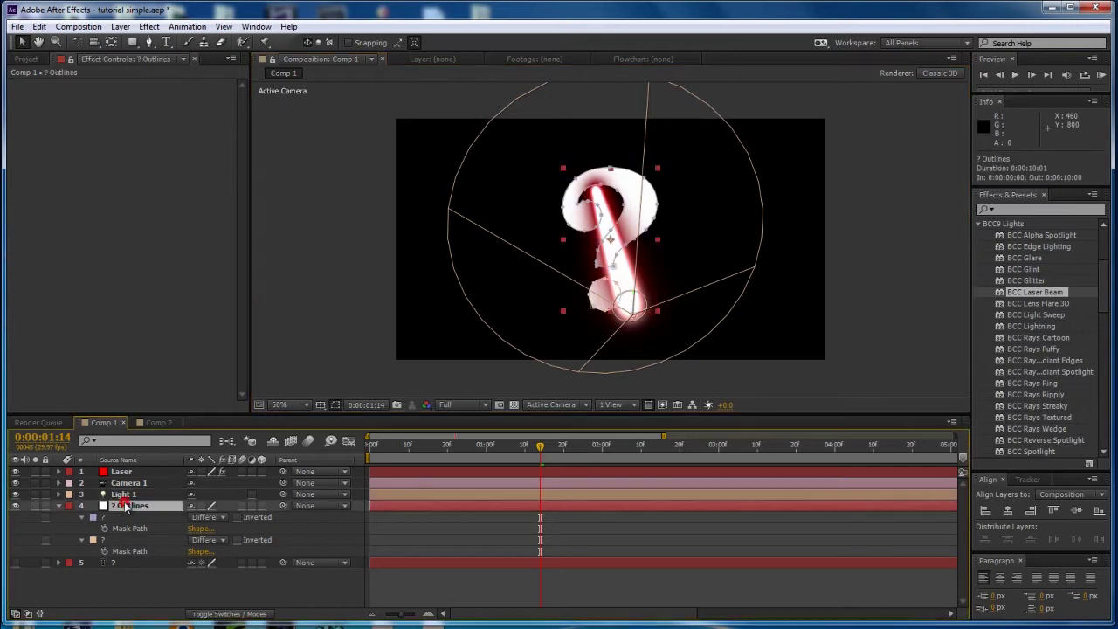
pyautogui.click(126, 495)
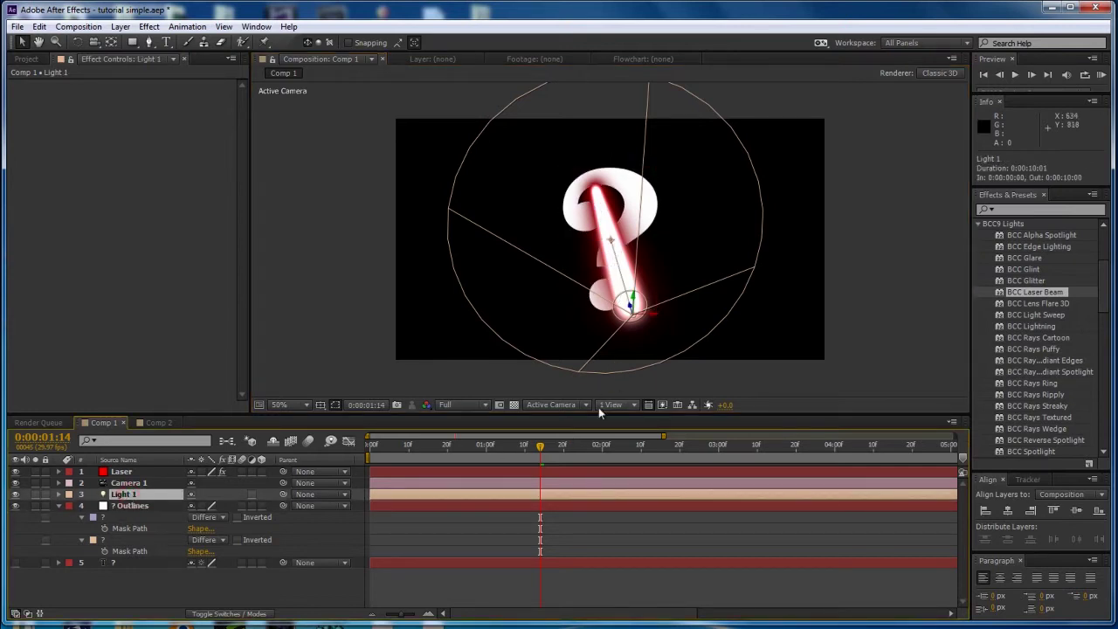
pyautogui.click(628, 405)
pyautogui.click(636, 445)
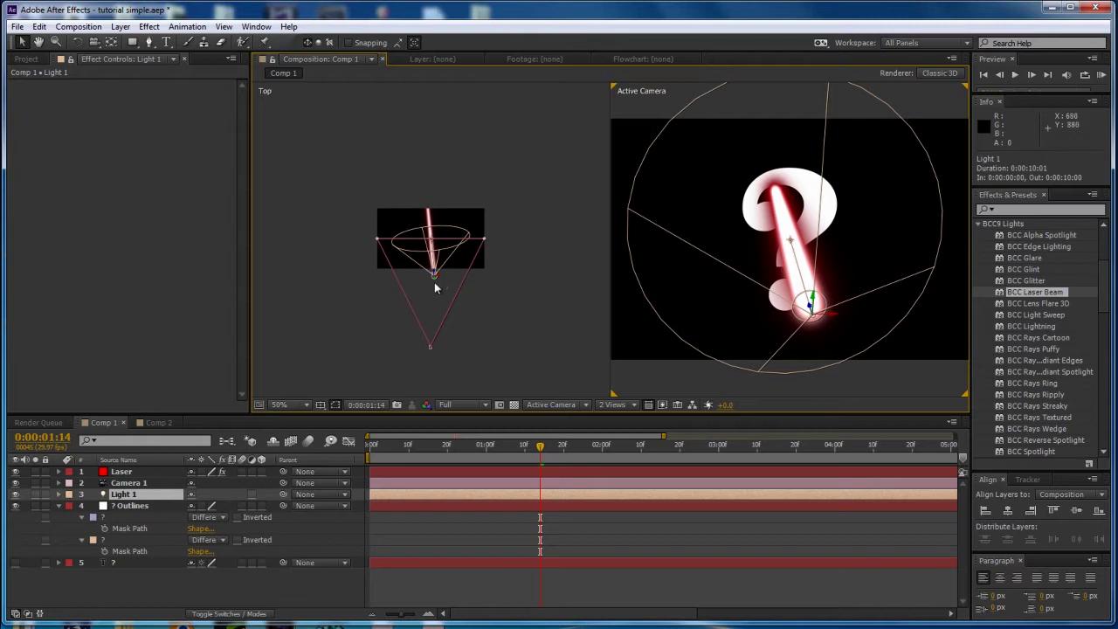
pyautogui.moveTo(434, 283); pyautogui.dragTo(407, 380)
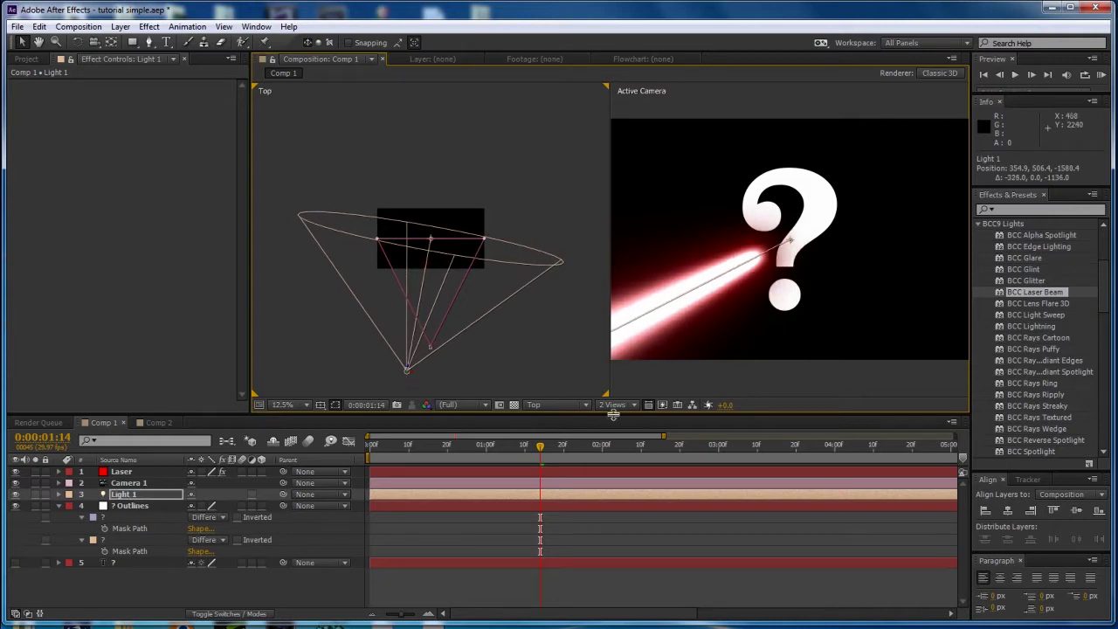
# Raise Light 1's Position Y to about -1.6 so the beam enters from the top
pyautogui.click(614, 405)
pyautogui.click(622, 417)
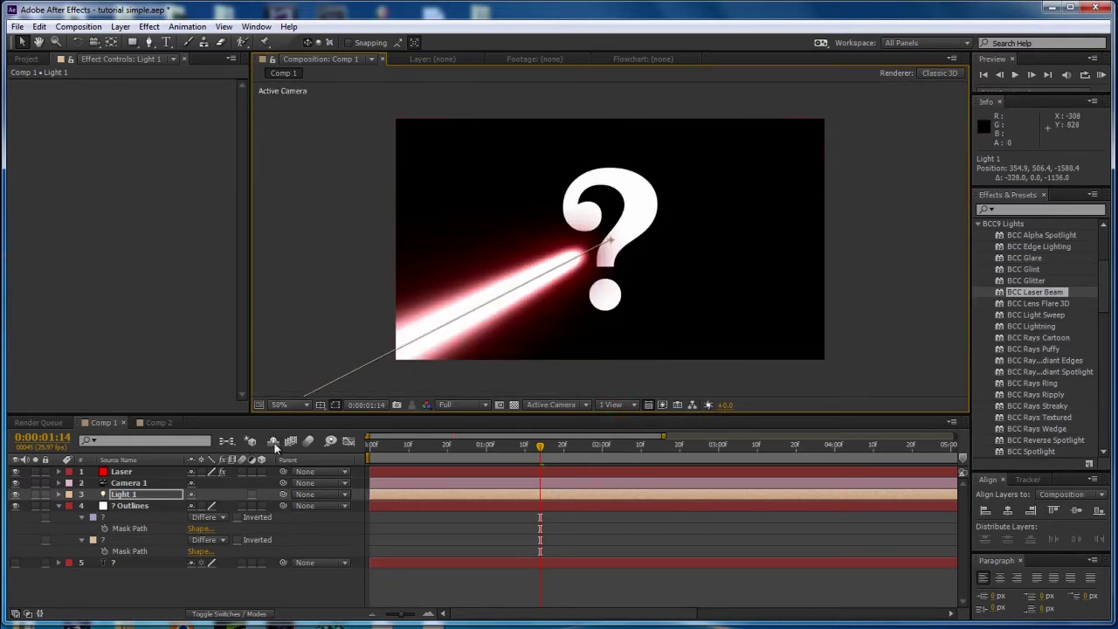
pyautogui.press(',')
pyautogui.press(',')
pyautogui.press('.')
pyautogui.press('.')
pyautogui.press('.')
pyautogui.press('.')
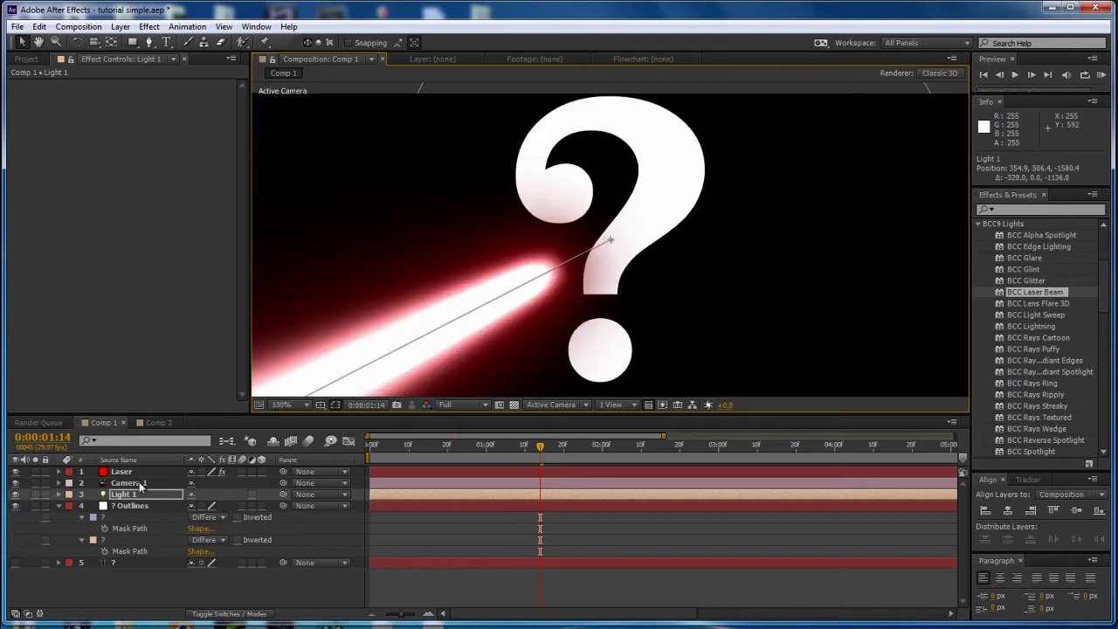
pyautogui.click(136, 496)
pyautogui.press('p')
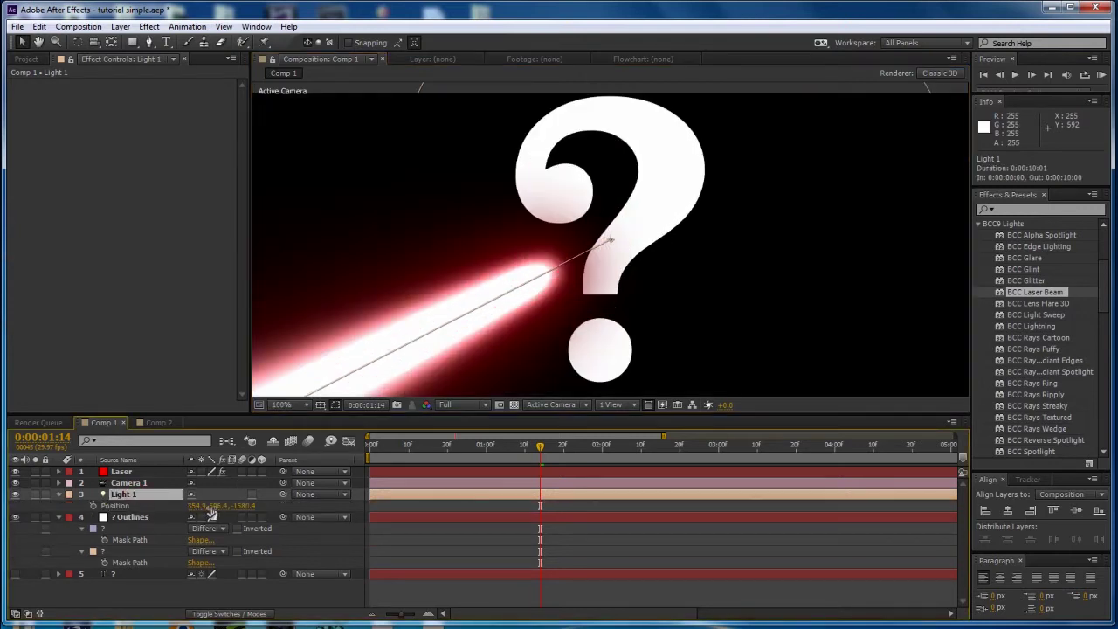
pyautogui.moveTo(212, 514); pyautogui.dragTo(32, 463)
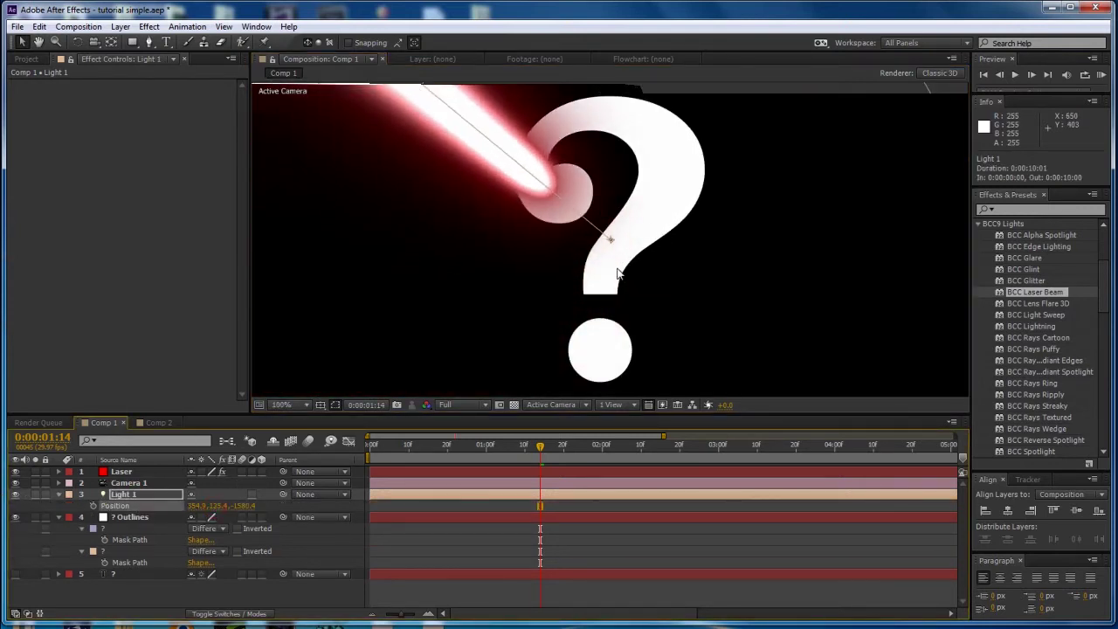
pyautogui.press(',')
pyautogui.press(',')
pyautogui.press(',')
pyautogui.press(',')
pyautogui.press('.')
pyautogui.press('.')
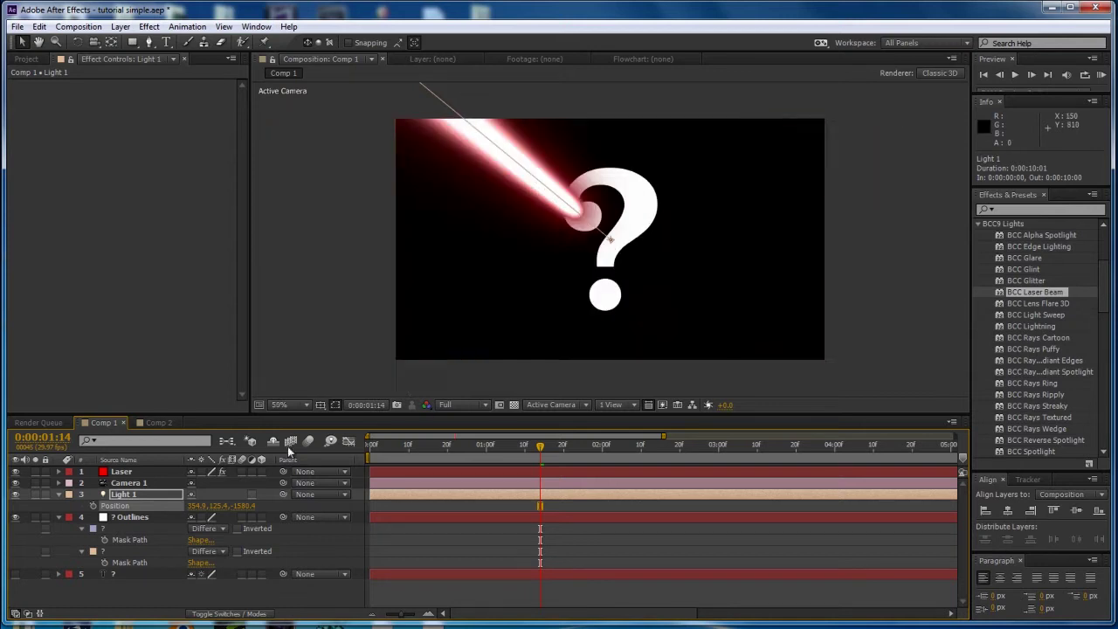
pyautogui.moveTo(218, 508); pyautogui.dragTo(153, 482)
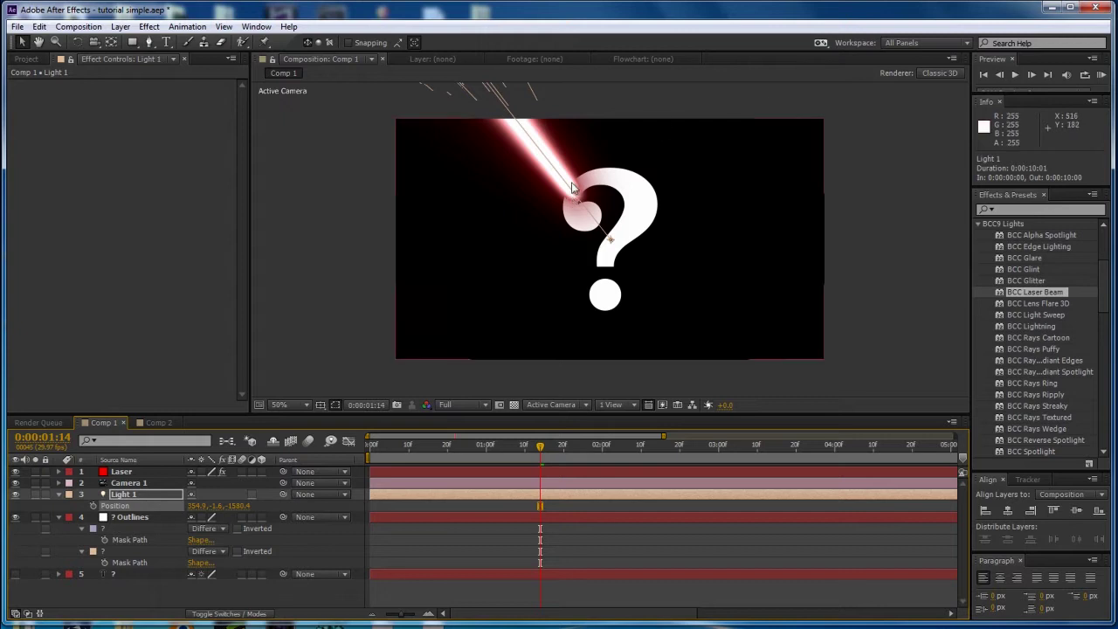
# Narrow the beam to Start Width 25 and End Width 14, with Tip Sharpness 1.00
pyautogui.click(132, 472)
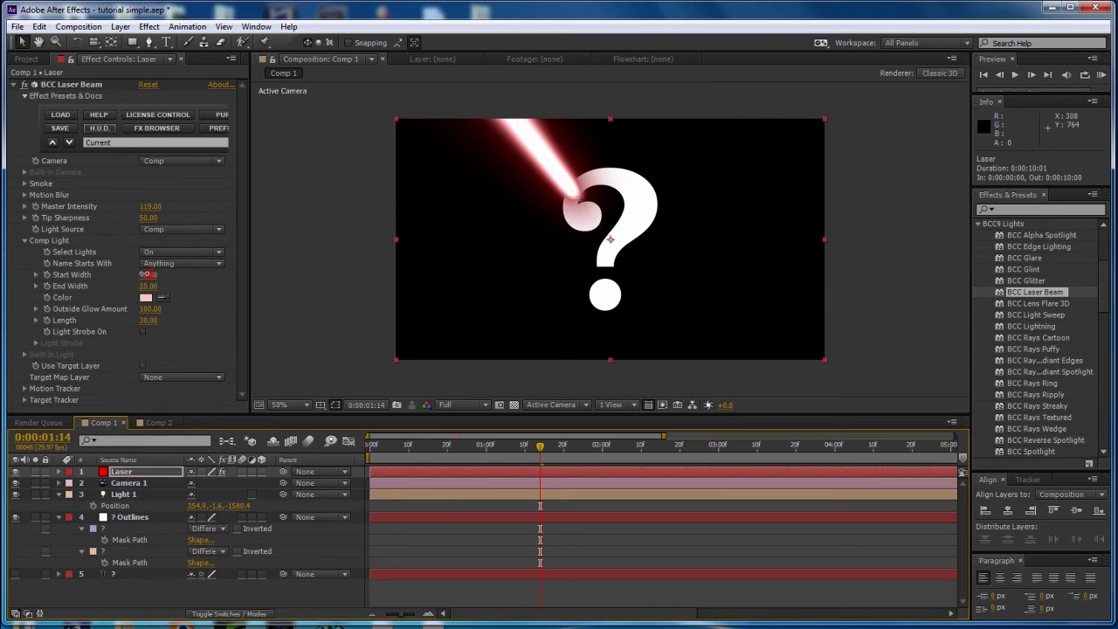
pyautogui.moveTo(144, 275)
pyautogui.mouseDown()
pyautogui.moveTo(112, 280)
pyautogui.moveTo(129, 276)
pyautogui.moveTo(122, 291)
pyautogui.moveTo(132, 289)
pyautogui.mouseUp()
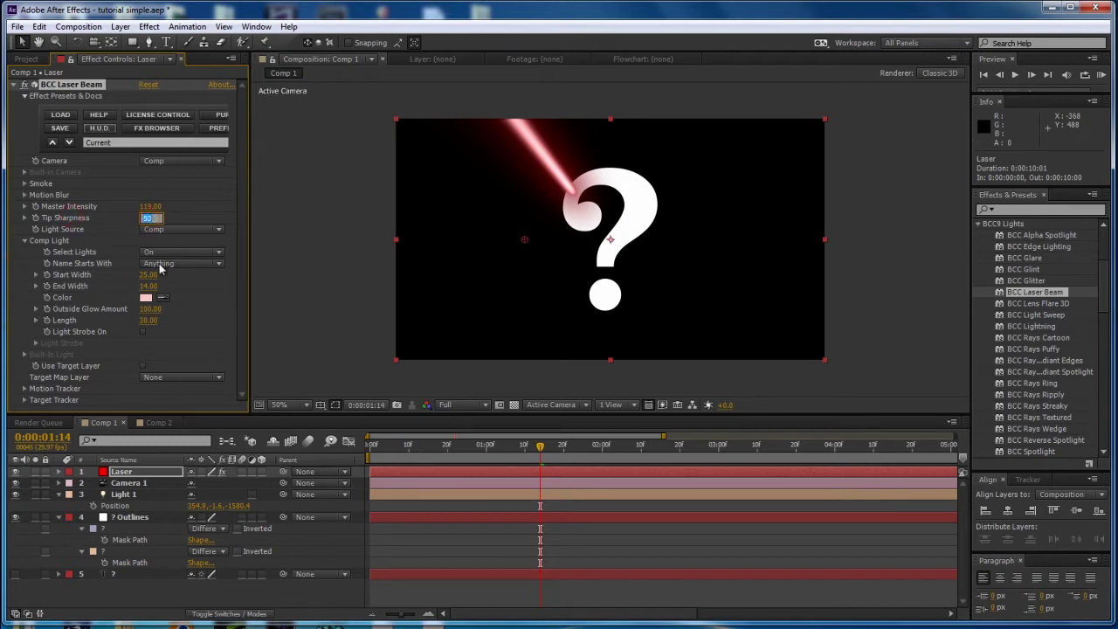
pyautogui.write('1')
pyautogui.press('Return')
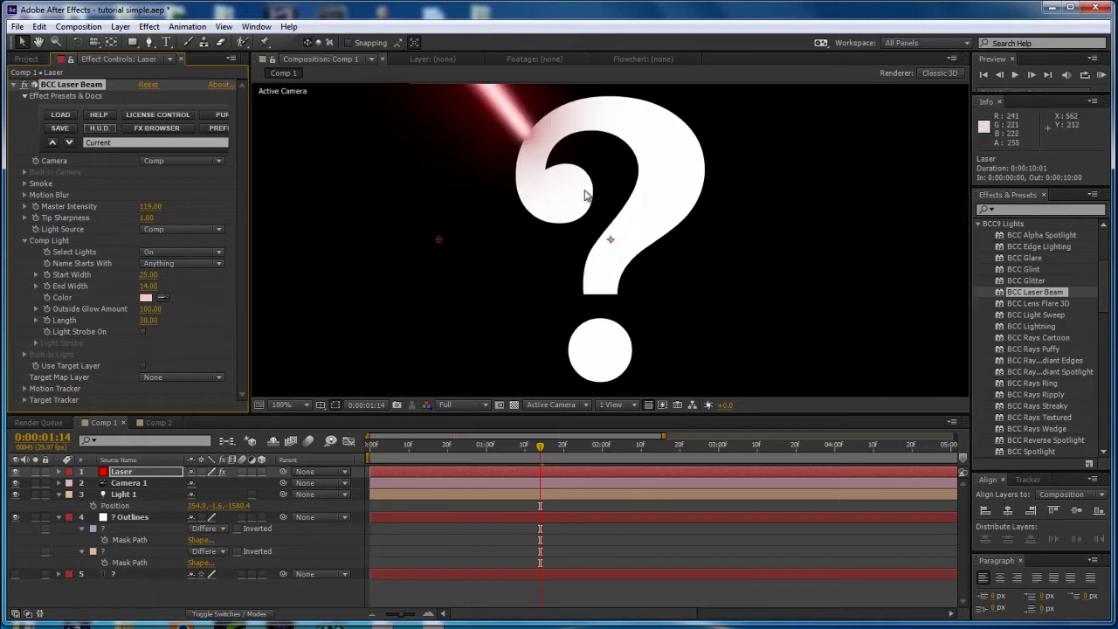
pyautogui.press('/')
# Set the Laser layer's blending mode to Screen
pyautogui.click(124, 473)
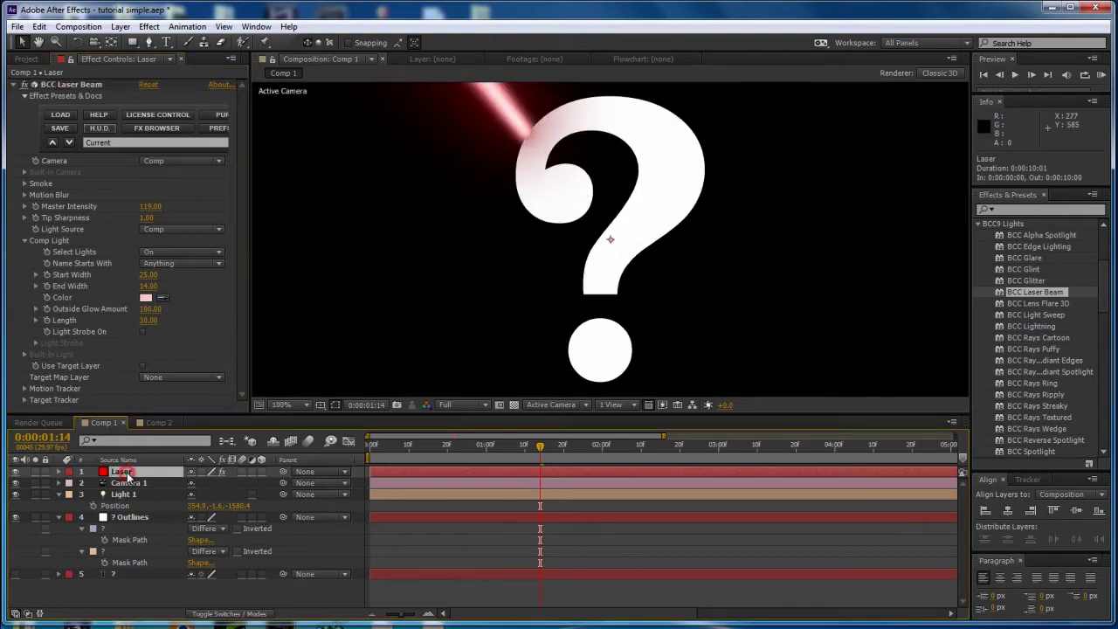
pyautogui.press('F4')
pyautogui.click(209, 472)
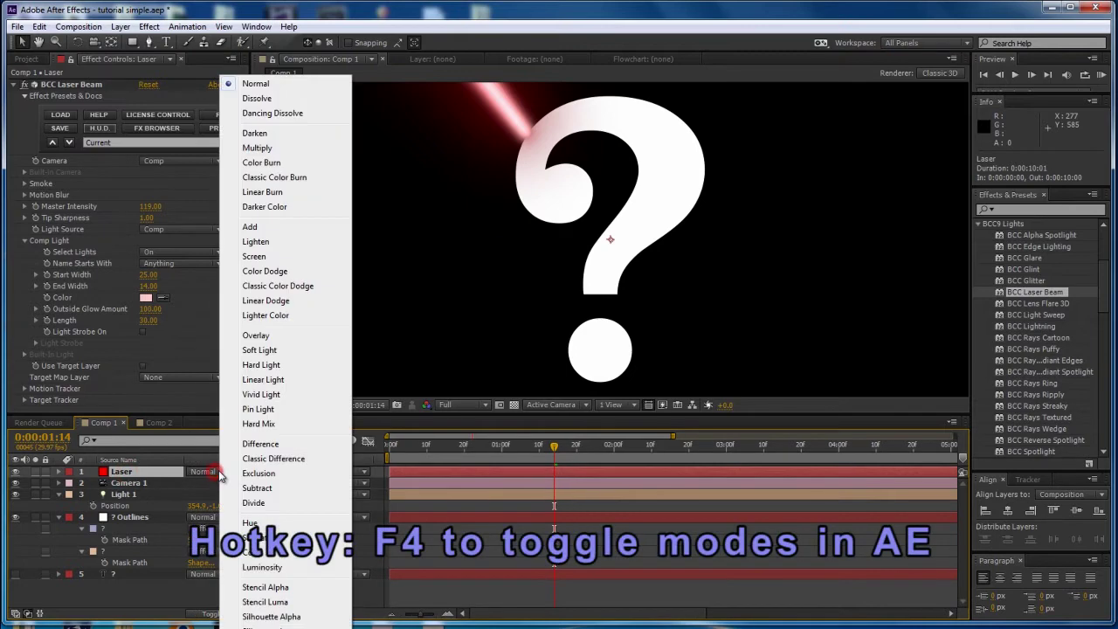
pyautogui.click(264, 259)
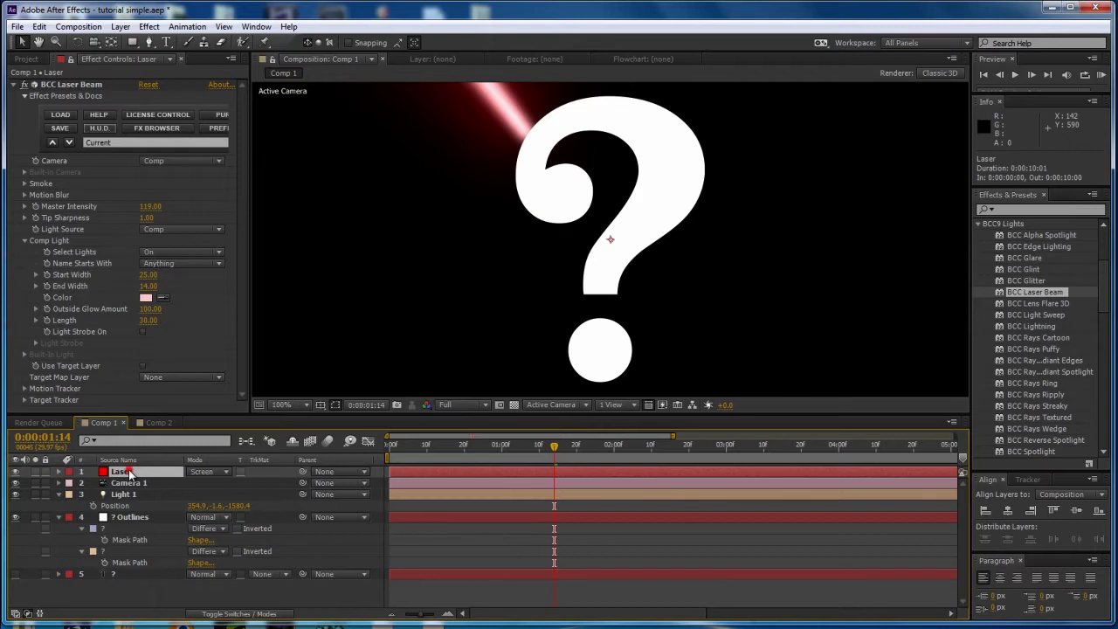
# Increase the BCC Laser Beam Length to 38
pyautogui.press(',')
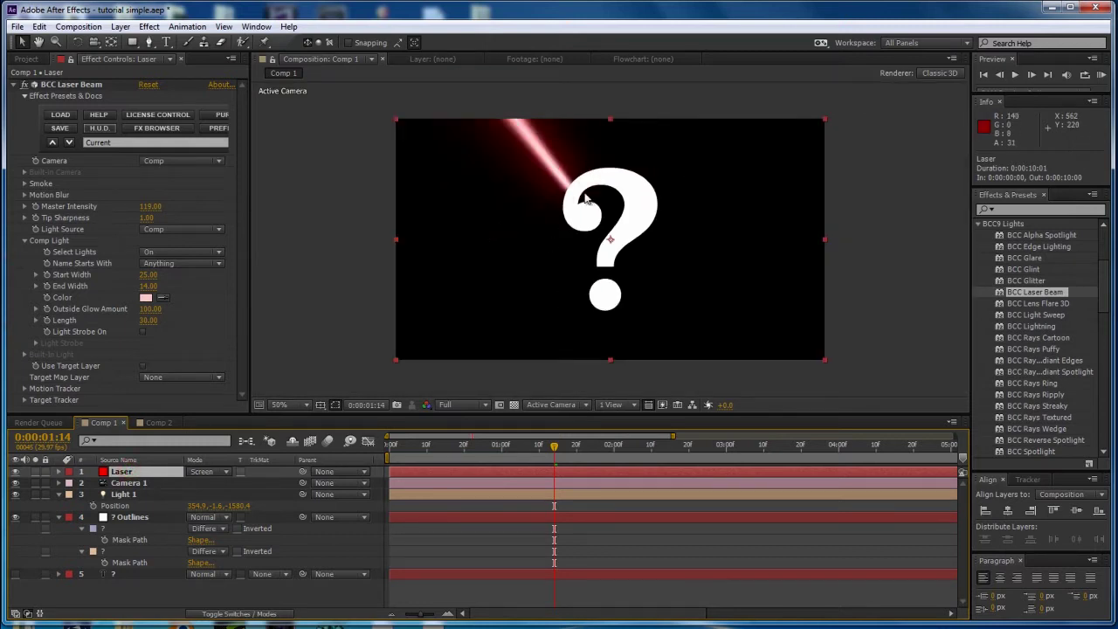
pyautogui.click(62, 322)
pyautogui.moveTo(152, 322); pyautogui.dragTo(174, 315)
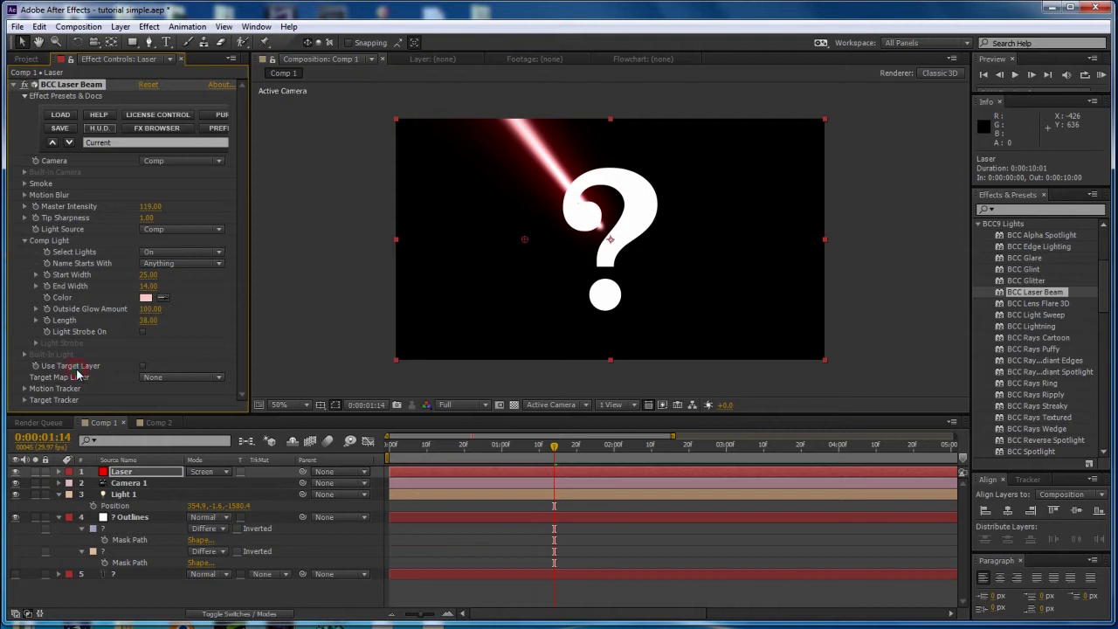
pyautogui.click(116, 518)
# Turn on the 3D switch for the ? Outlines layer
pyautogui.click(140, 518)
pyautogui.press('F4')
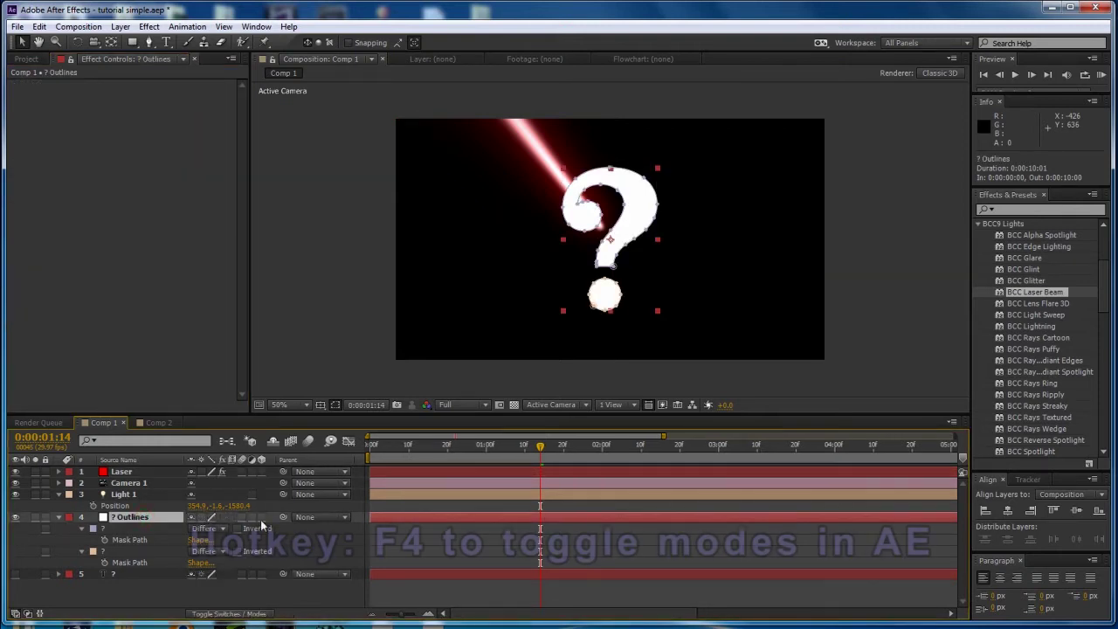
pyautogui.click(260, 517)
pyautogui.press('F4')
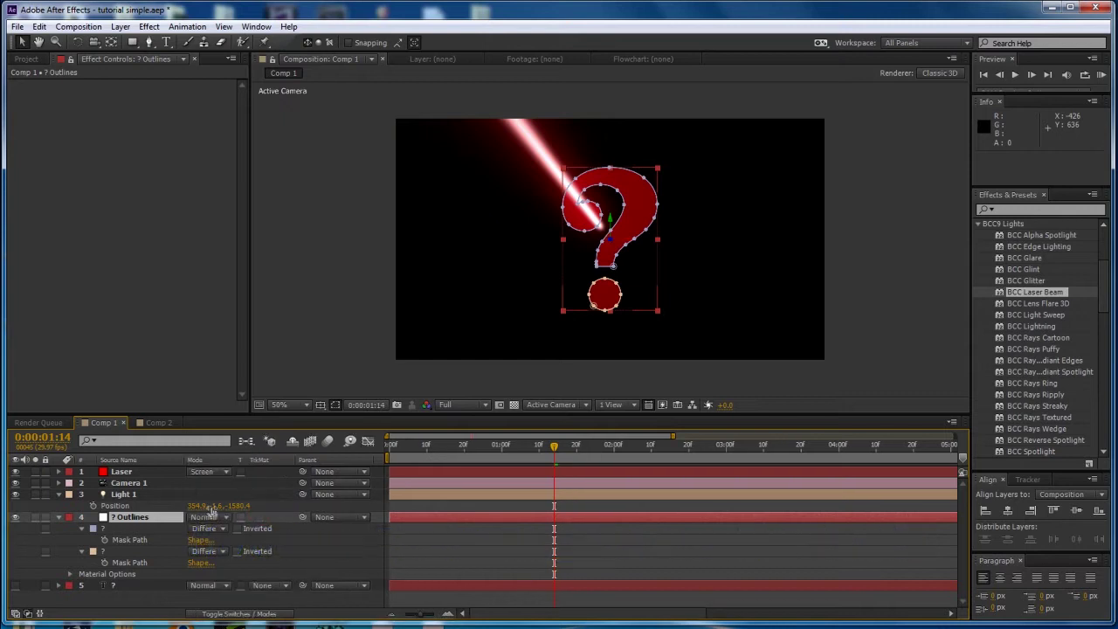
# Enable Use Target Layer on the beam with ? Outlines as the Target Map Layer
pyautogui.click(121, 472)
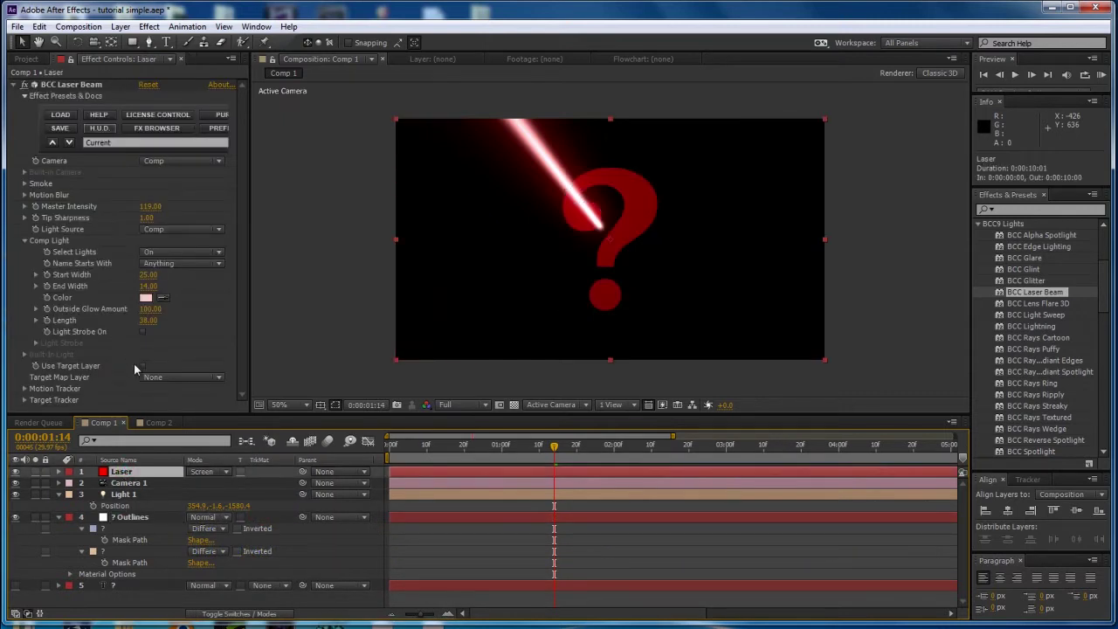
pyautogui.click(140, 365)
pyautogui.click(166, 377)
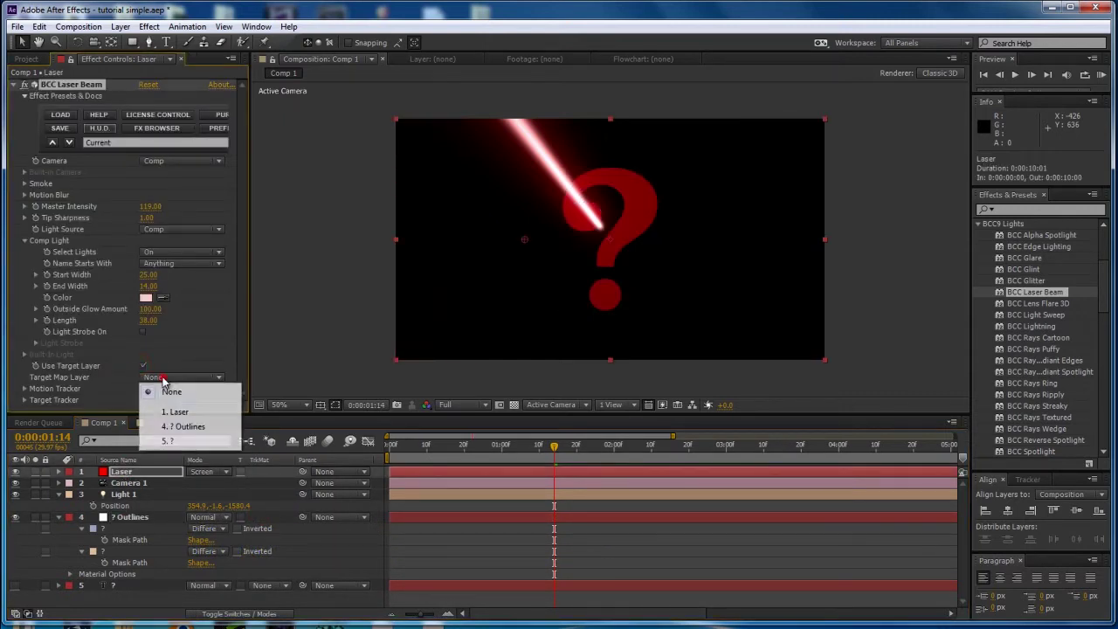
pyautogui.click(190, 427)
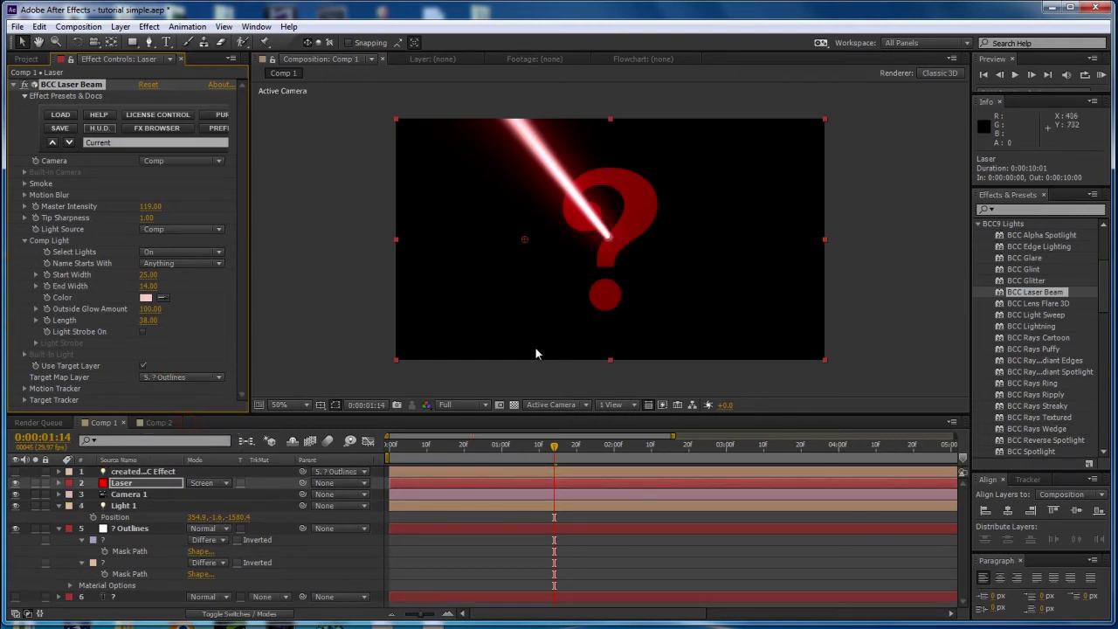
# Orbit Camera 1 to 617.7, 281.9, -1277.4 and return to the timeline start
pyautogui.moveTo(573, 234)
pyautogui.mouseDown()
pyautogui.moveTo(638, 255)
pyautogui.moveTo(643, 277)
pyautogui.moveTo(499, 247)
pyautogui.moveTo(604, 137)
pyautogui.moveTo(583, 162)
pyautogui.moveTo(574, 252)
pyautogui.moveTo(489, 267)
pyautogui.moveTo(583, 258)
pyautogui.moveTo(592, 250)
pyautogui.moveTo(574, 240)
pyautogui.mouseUp()
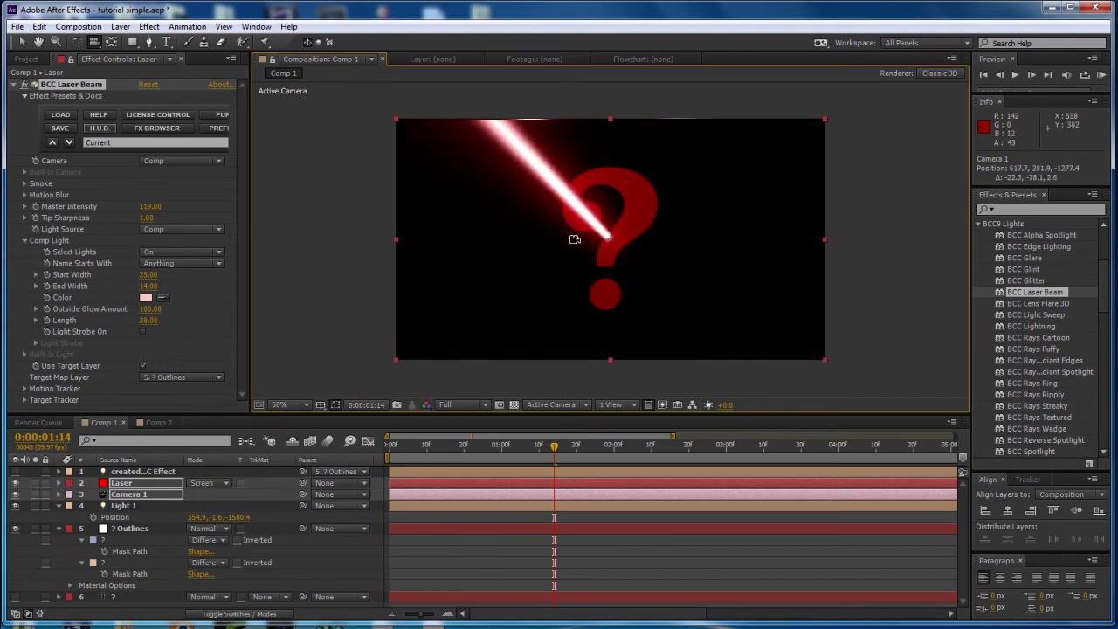
pyautogui.click(531, 445)
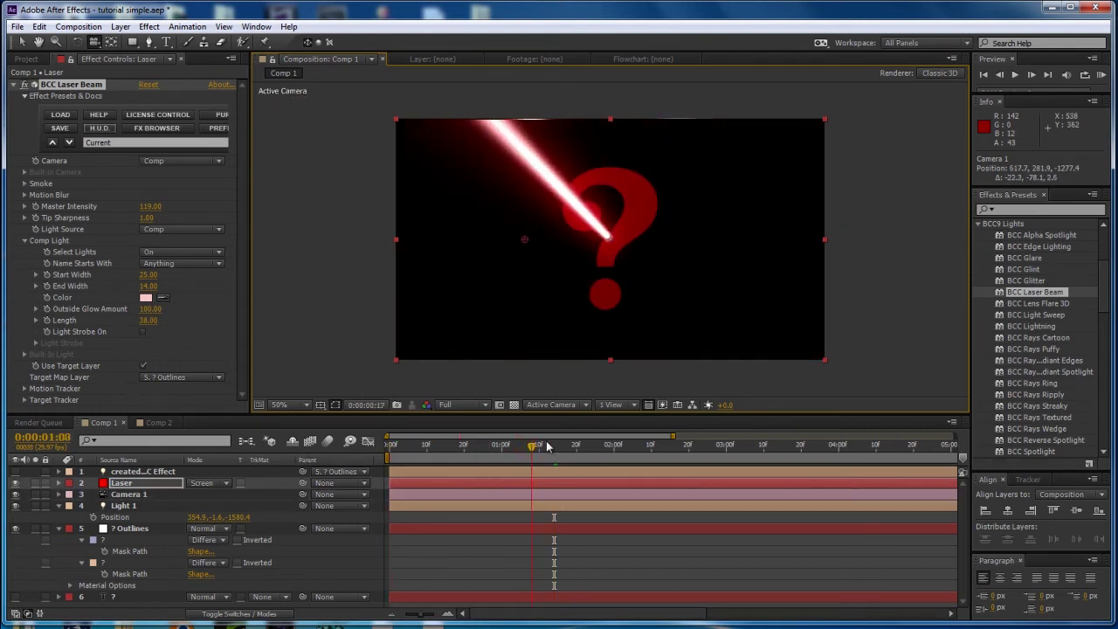
pyautogui.click(391, 444)
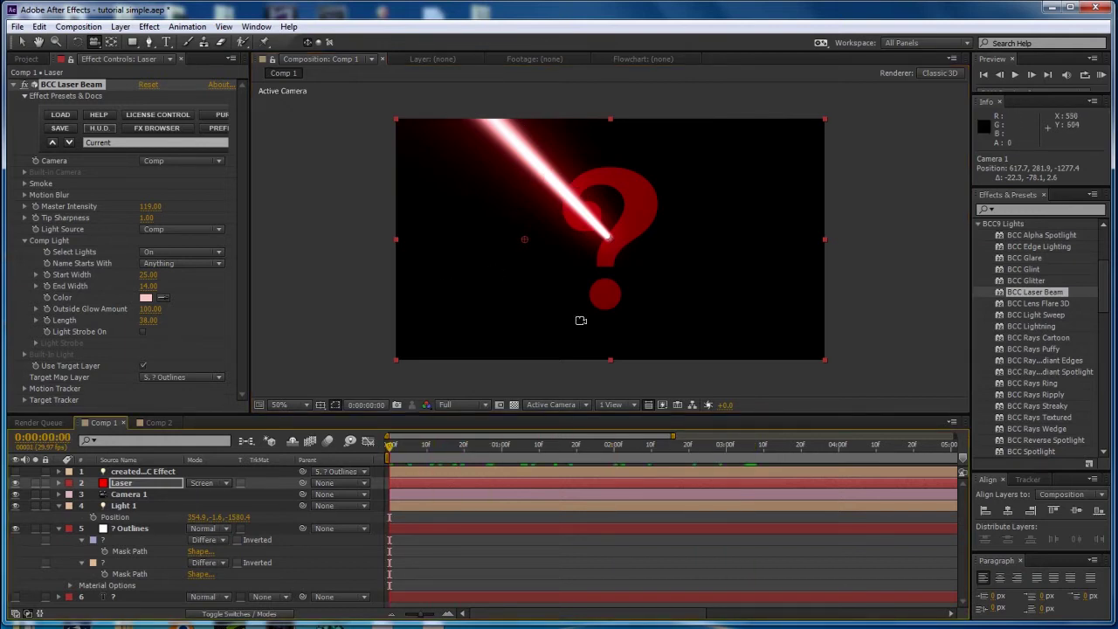
# Copy the question mark's mask path from the ? Outlines layer
pyautogui.press('v')
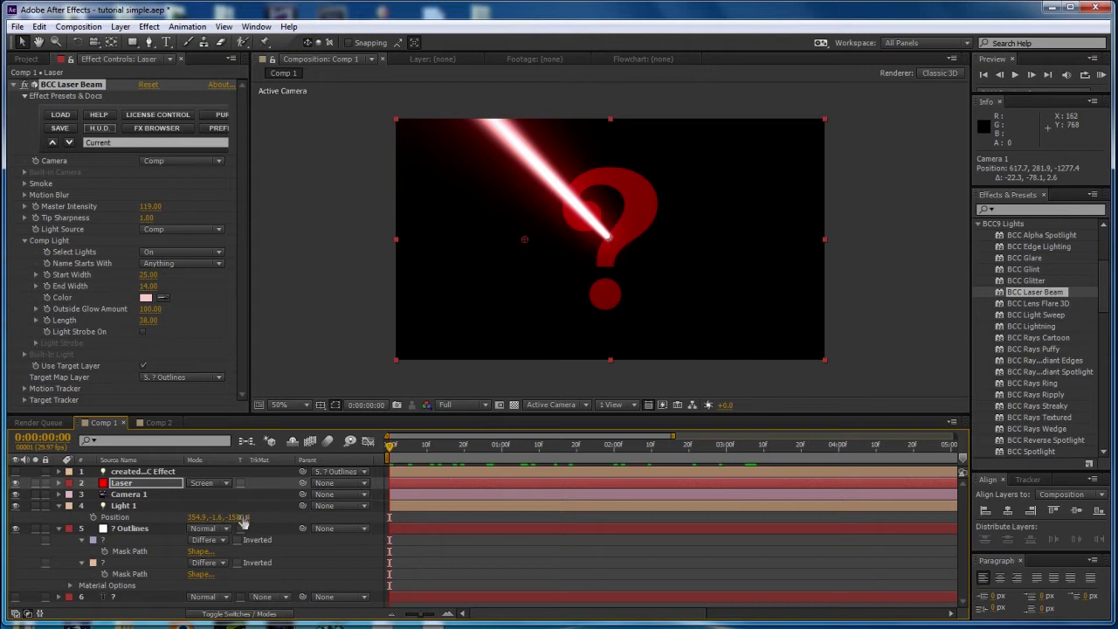
pyautogui.click(151, 545)
pyautogui.click(133, 552)
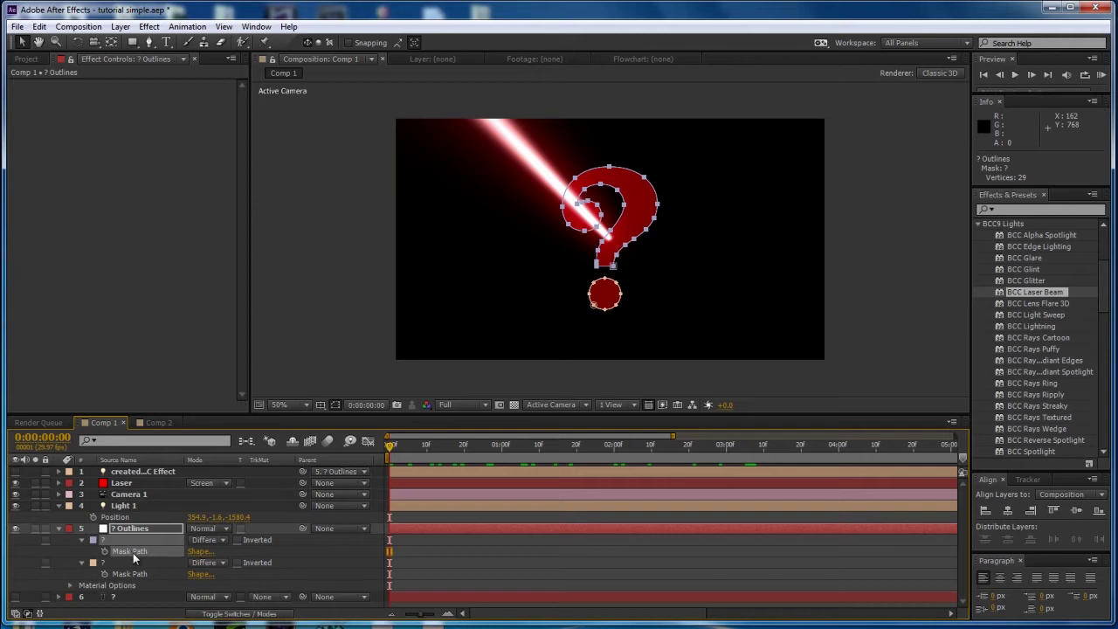
pyautogui.hotkey('ctrl', 'c')
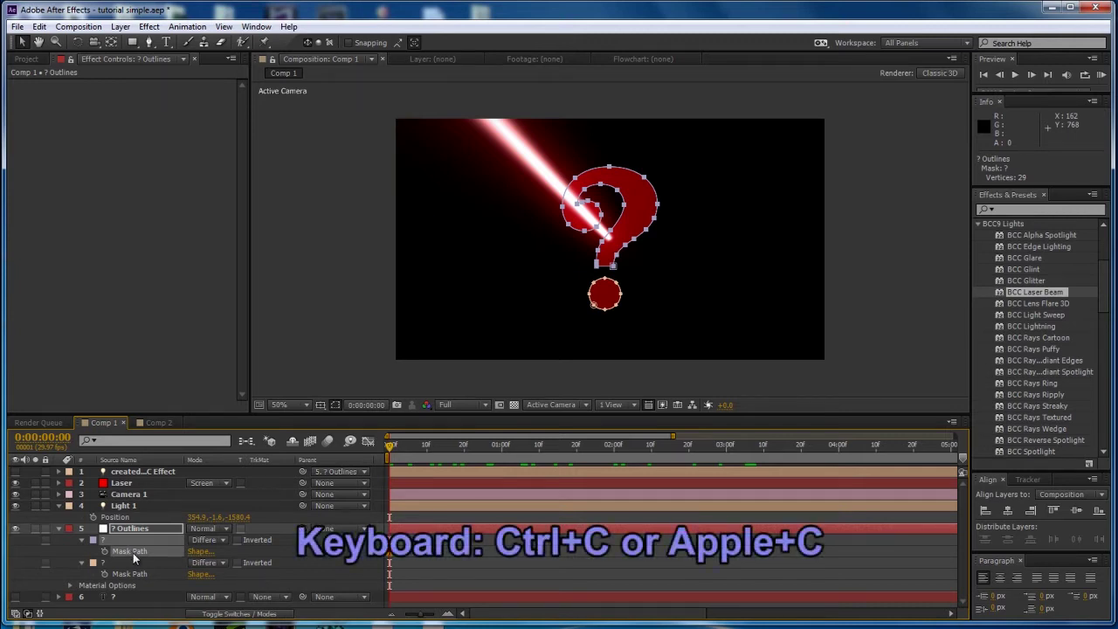
# Paste the mask path keyframes into Light 1's Point of Interest
pyautogui.click(124, 506)
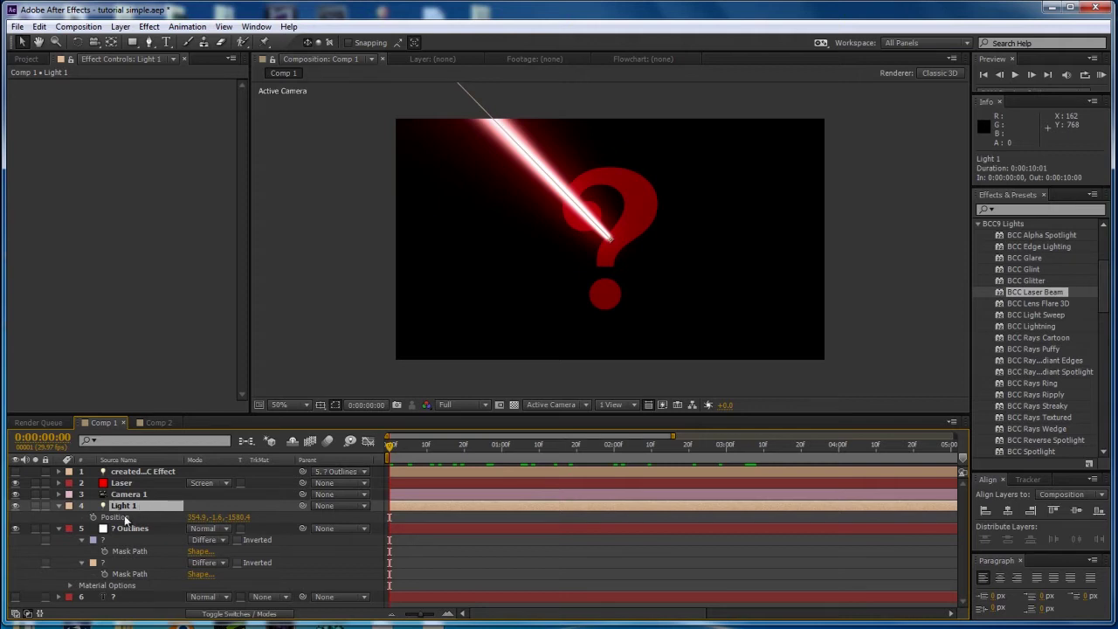
pyautogui.click(124, 515)
pyautogui.press('Return')
pyautogui.press('a')
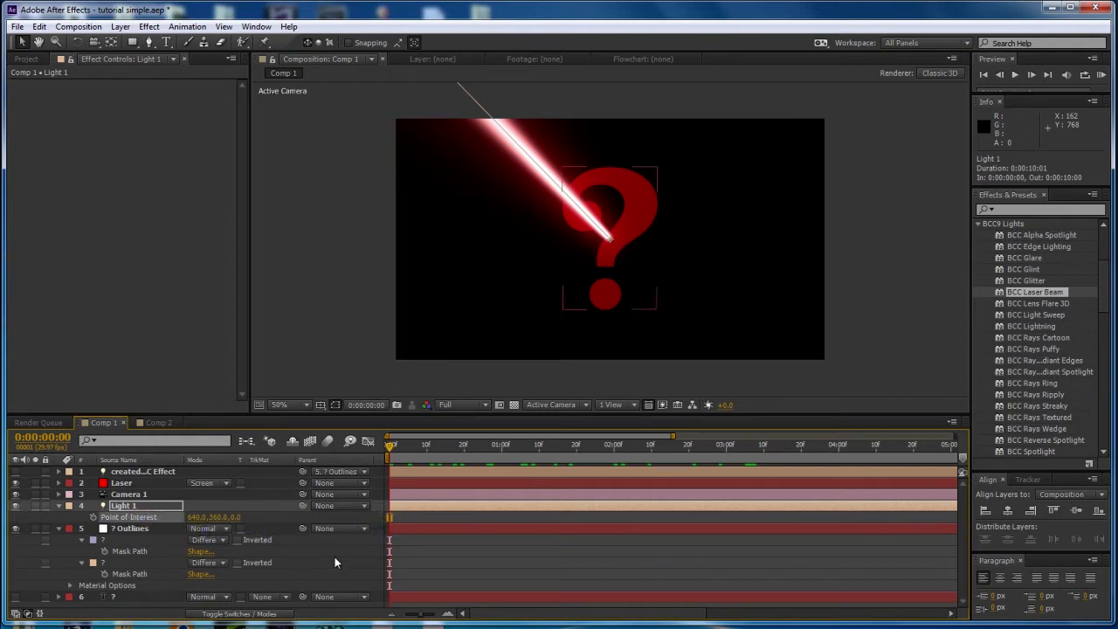
pyautogui.hotkey('ctrl', 'v')
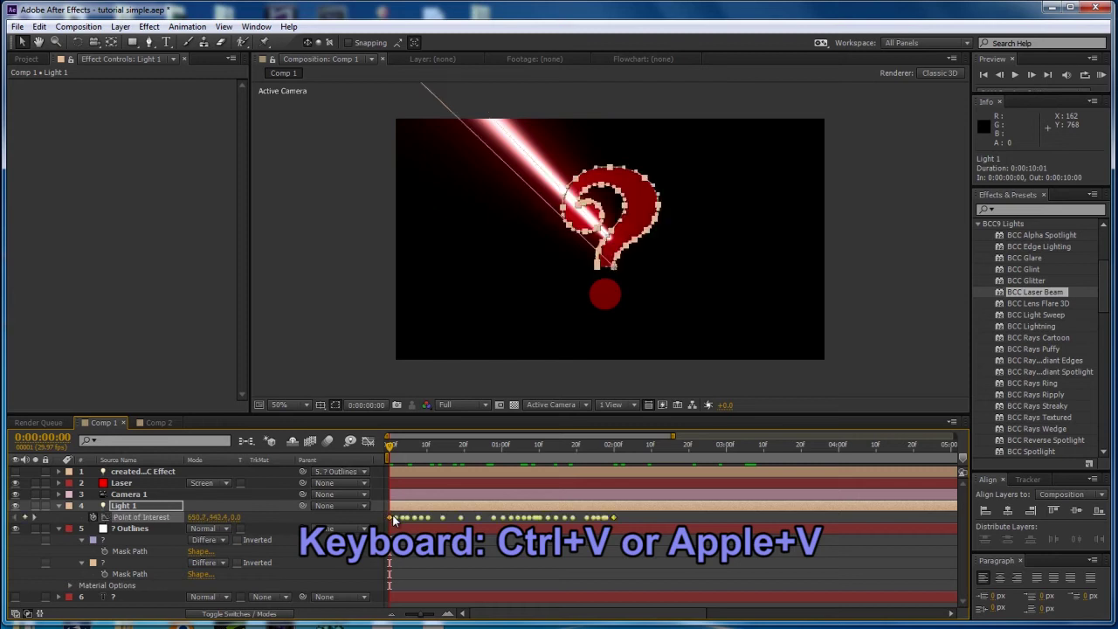
# Scrub the beam's trace and retime the final Point of Interest keyframe
pyautogui.moveTo(396, 452); pyautogui.dragTo(577, 472)
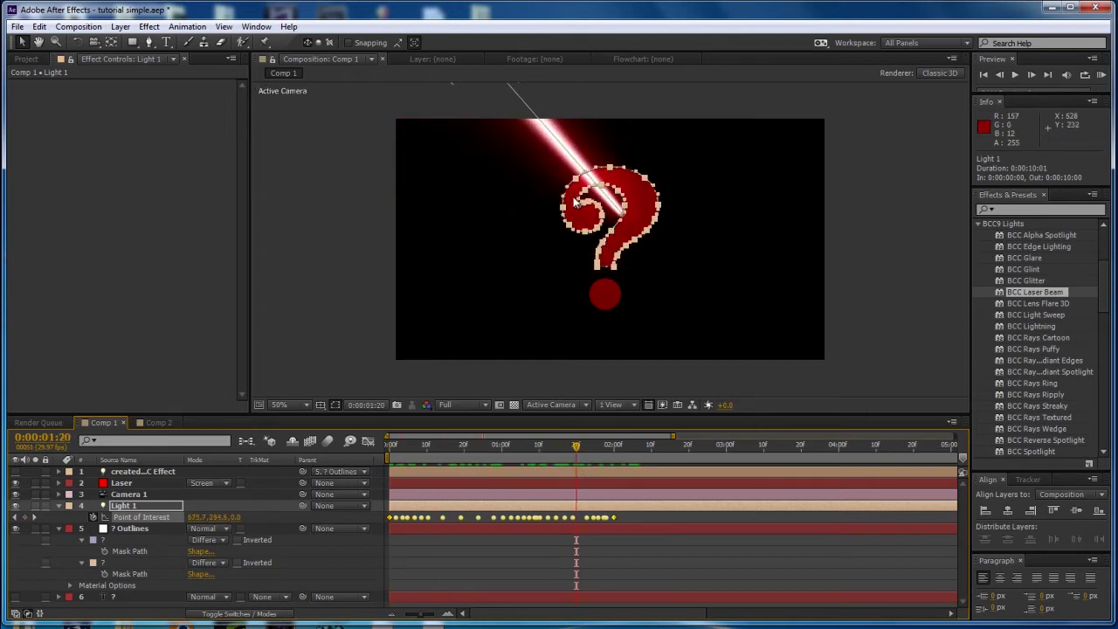
pyautogui.click(614, 517)
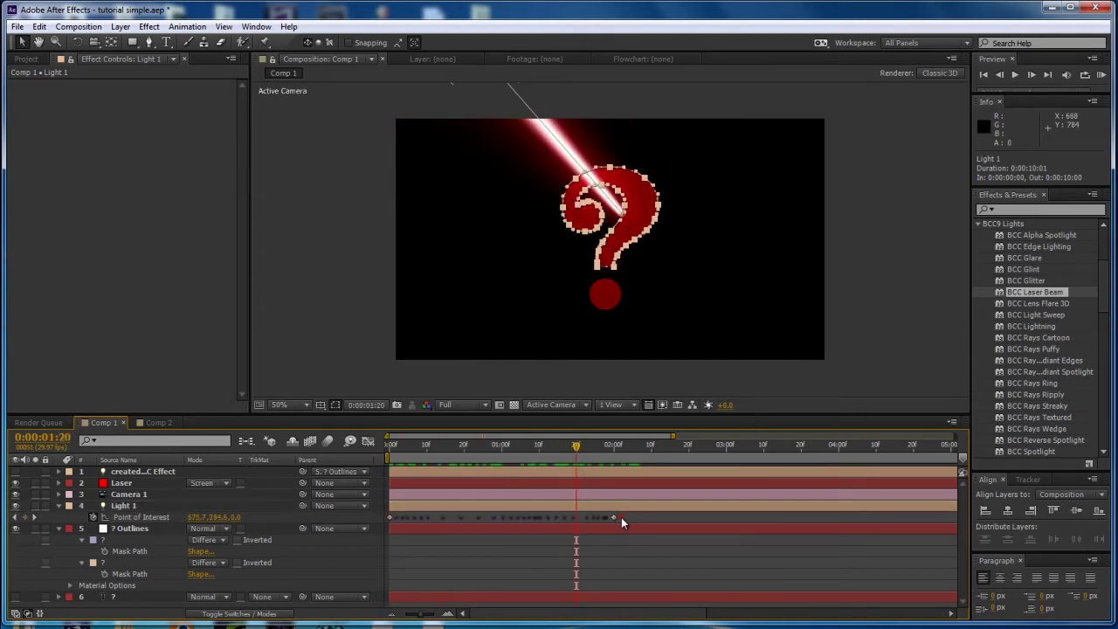
pyautogui.moveTo(615, 514)
pyautogui.mouseDown()
pyautogui.moveTo(914, 519)
pyautogui.moveTo(464, 508)
pyautogui.moveTo(909, 520)
pyautogui.moveTo(487, 513)
pyautogui.moveTo(653, 519)
pyautogui.moveTo(608, 526)
pyautogui.moveTo(617, 521)
pyautogui.mouseUp()
# Paste the dot's Mask Path keyframe into Point of Interest and spread those keyframes over more time
pyautogui.click(122, 575)
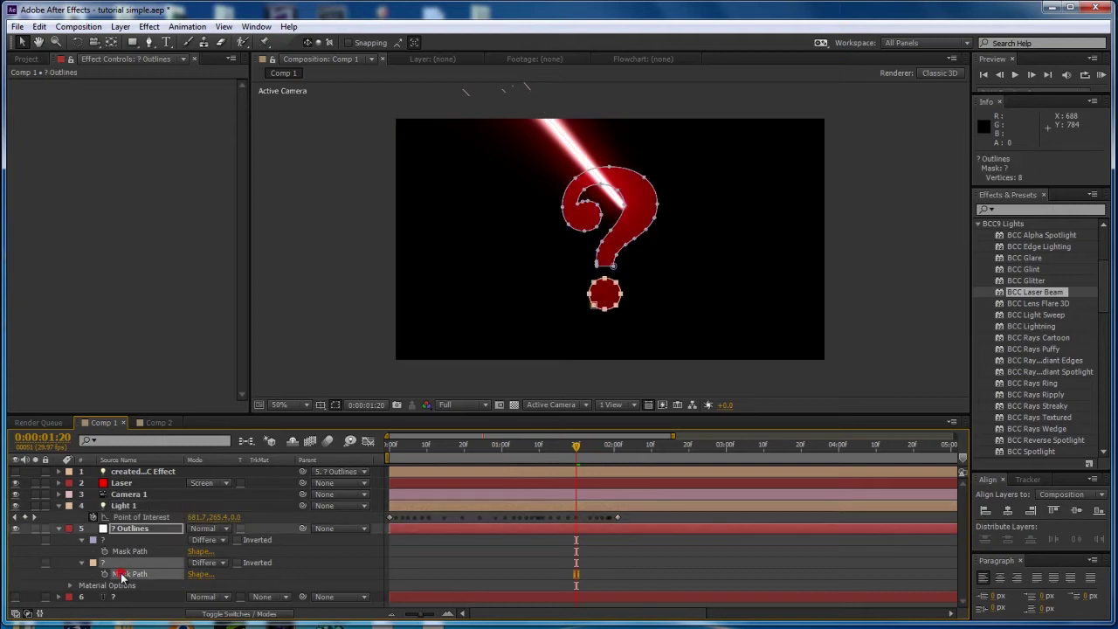
pyautogui.click(131, 517)
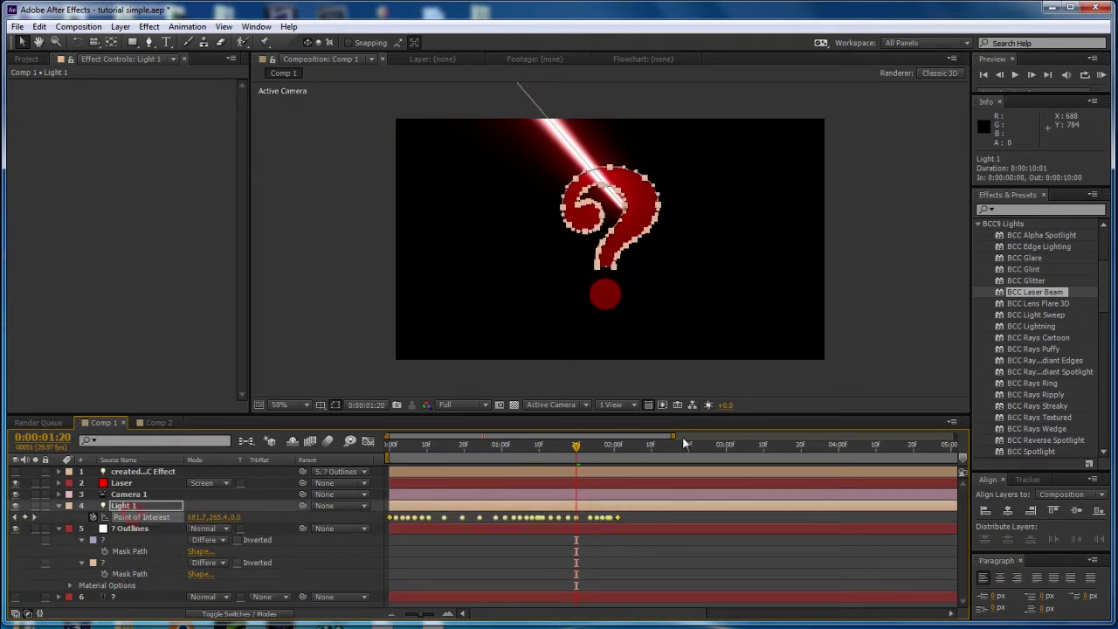
pyautogui.moveTo(683, 445); pyautogui.dragTo(622, 452)
pyautogui.moveTo(618, 517); pyautogui.dragTo(779, 524)
# Nudge one keyframe a frame earlier, preview the sweep, then stretch all Point of Interest keyframes further
pyautogui.click(851, 522)
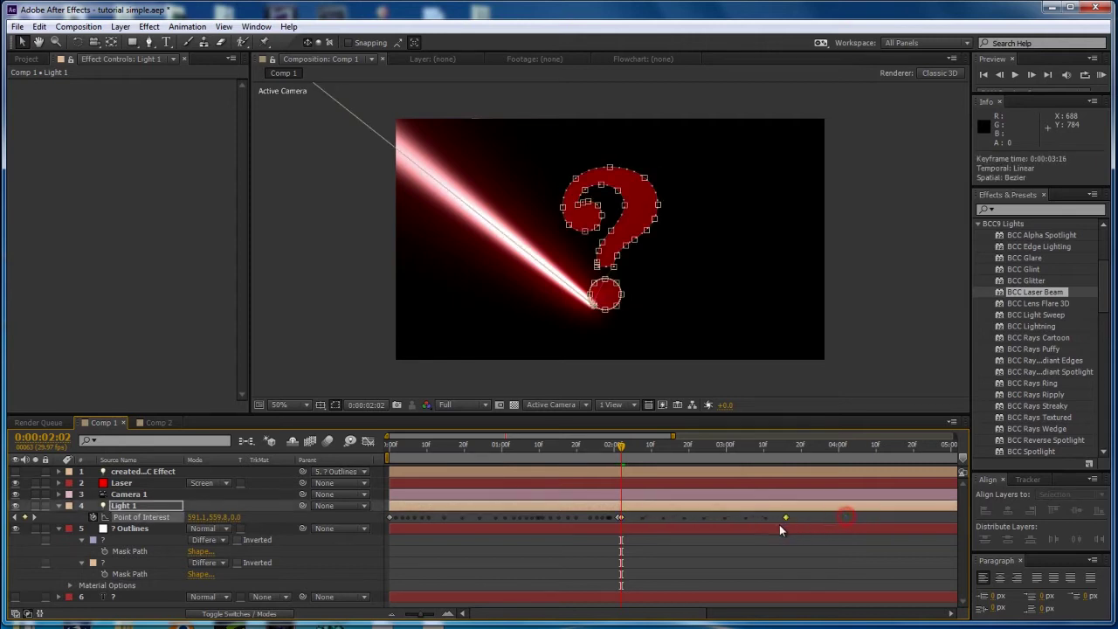
pyautogui.moveTo(707, 521); pyautogui.dragTo(703, 521)
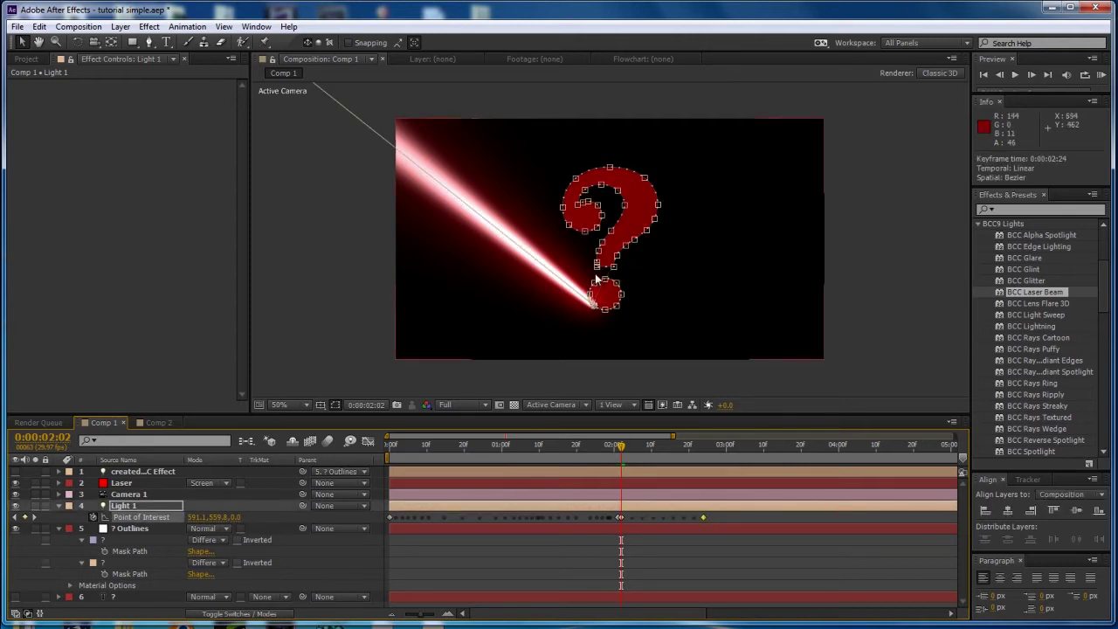
pyautogui.moveTo(622, 447); pyautogui.dragTo(458, 447)
pyautogui.press('space')
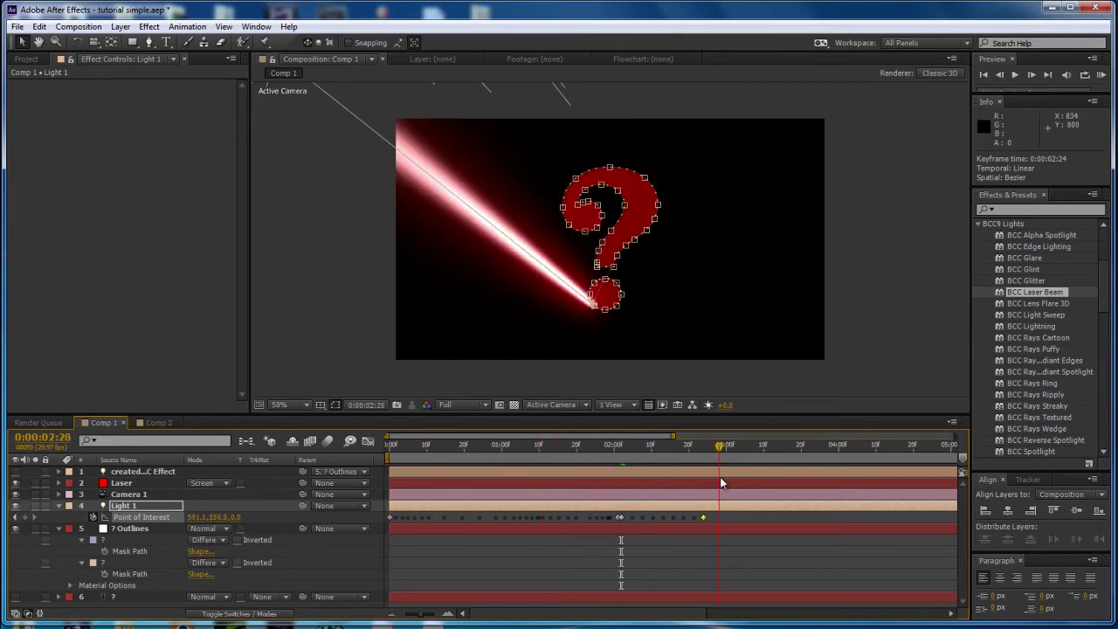
pyautogui.moveTo(718, 517); pyautogui.dragTo(338, 511)
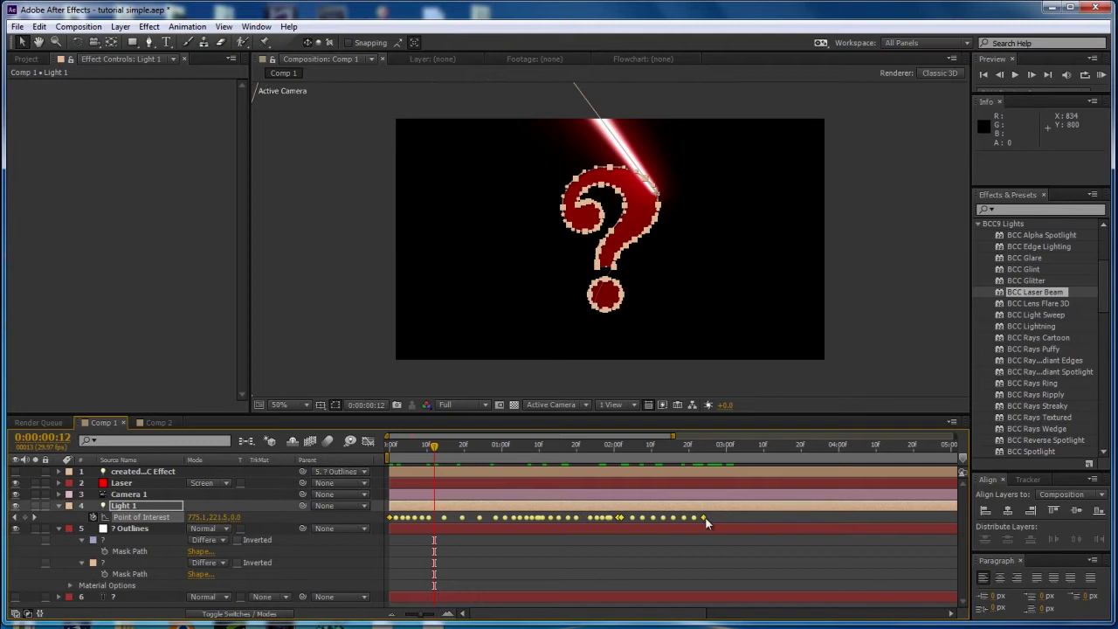
pyautogui.moveTo(704, 519); pyautogui.dragTo(837, 526)
# Check the stretched beam trace at about 2:24, three seconds and 4:01
pyautogui.click(719, 447)
pyautogui.moveTo(730, 446); pyautogui.dragTo(703, 446)
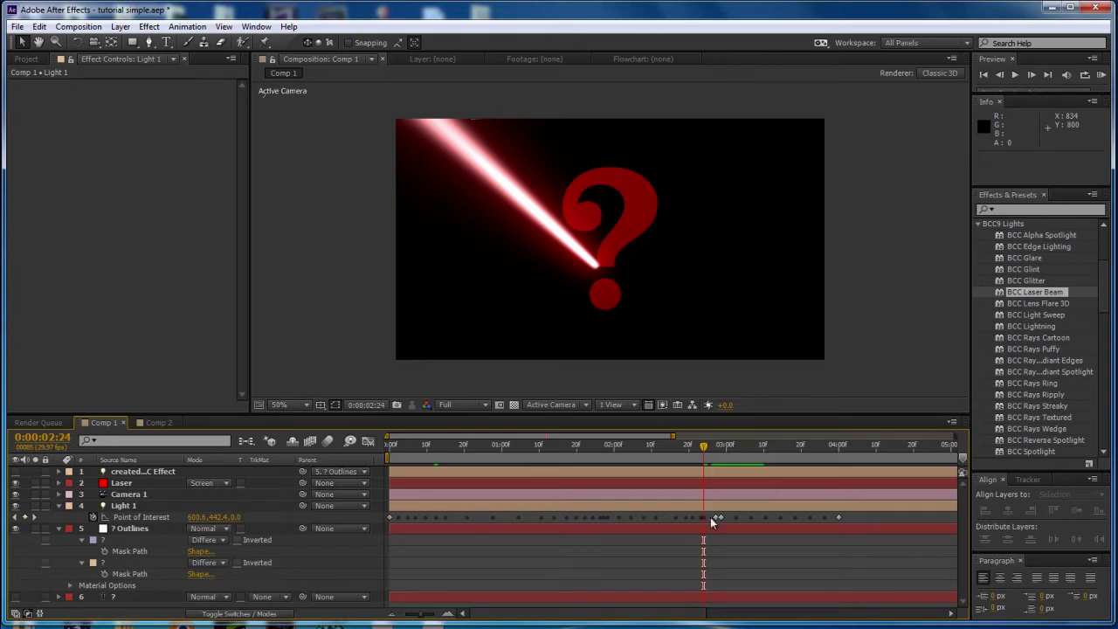
pyautogui.moveTo(703, 450); pyautogui.dragTo(846, 449)
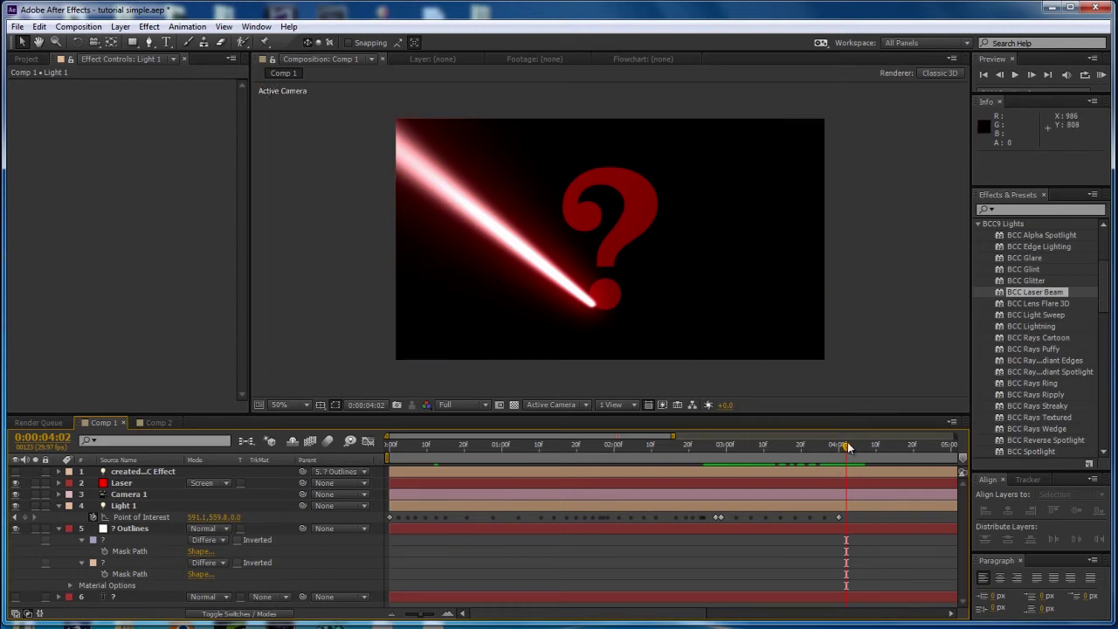
pyautogui.moveTo(847, 447); pyautogui.dragTo(843, 447)
# Trim Light 1's out point at 4:01, undo the trim, and select the Laser layer
pyautogui.click(830, 507)
pyautogui.hotkey('alt', ']')
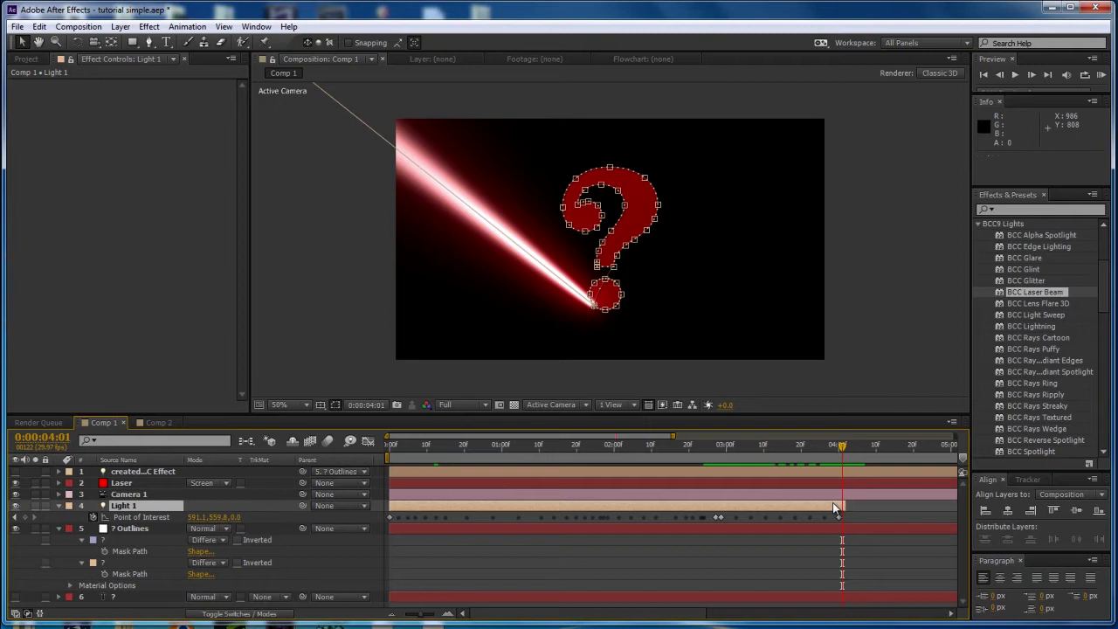
pyautogui.moveTo(844, 445); pyautogui.dragTo(879, 444)
pyautogui.hotkey('ctrl', 'z')
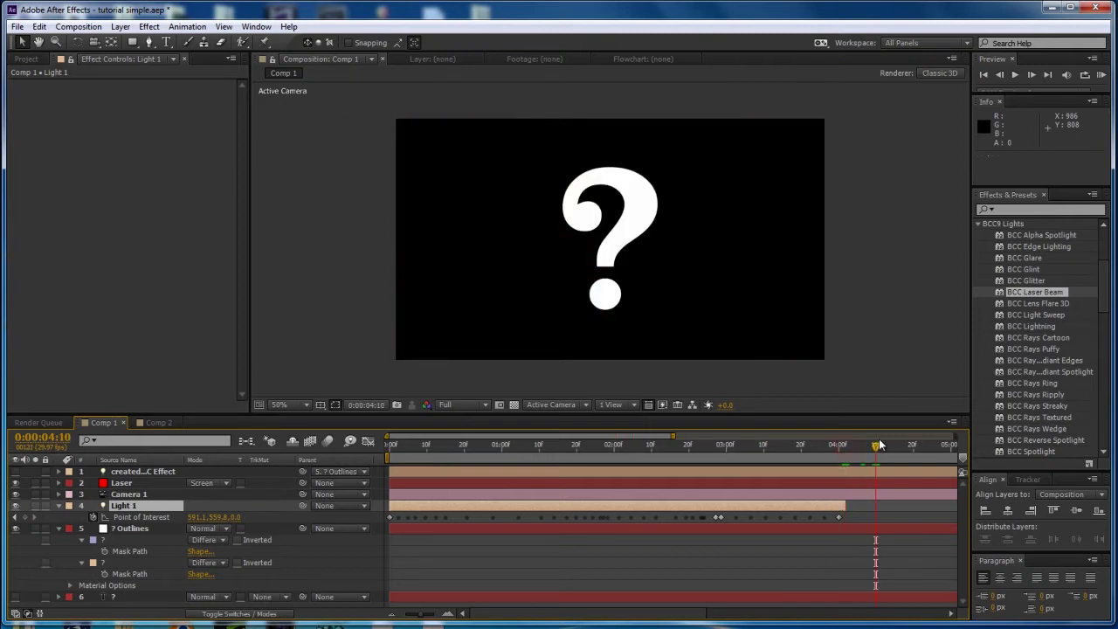
pyautogui.click(114, 483)
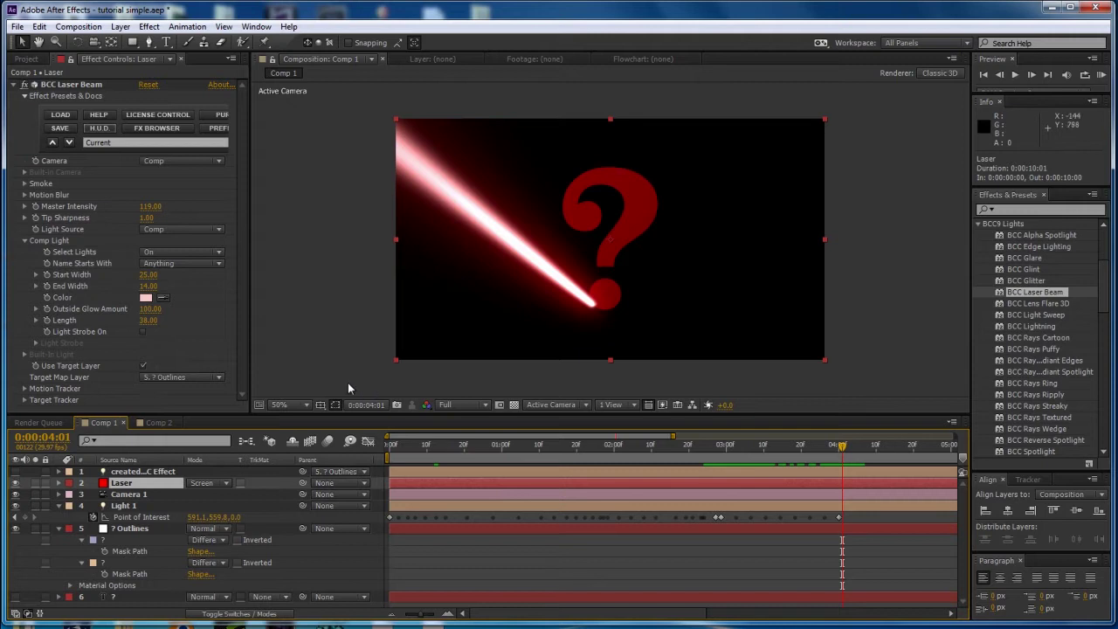
# Toggle the BCC Laser Beam's Use Target Layer option one frame later
pyautogui.click(36, 367)
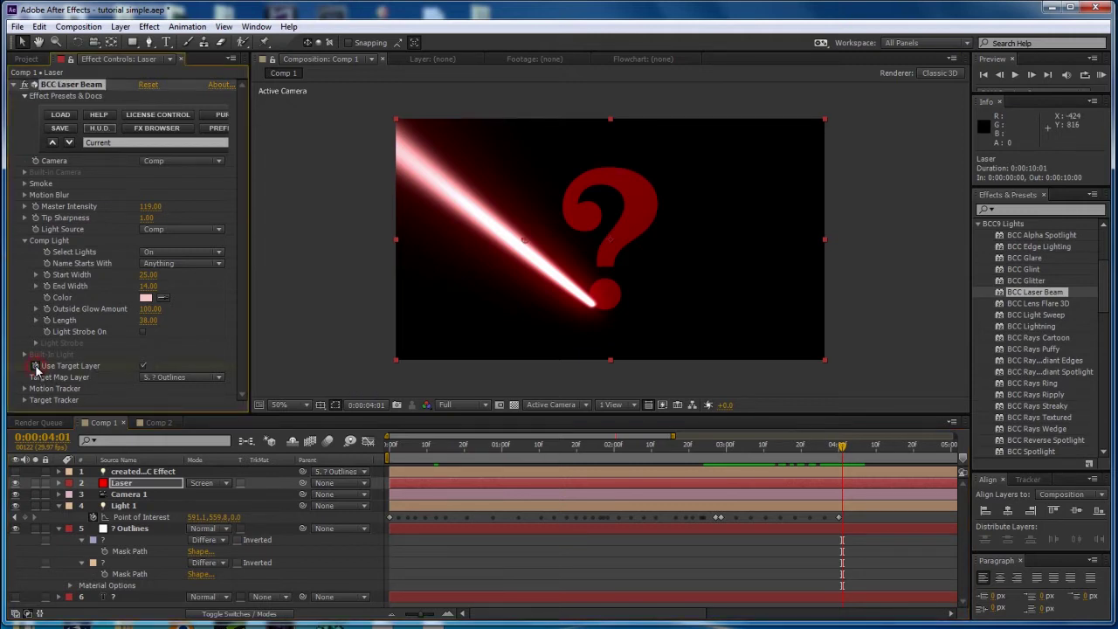
pyautogui.press('pagedown')
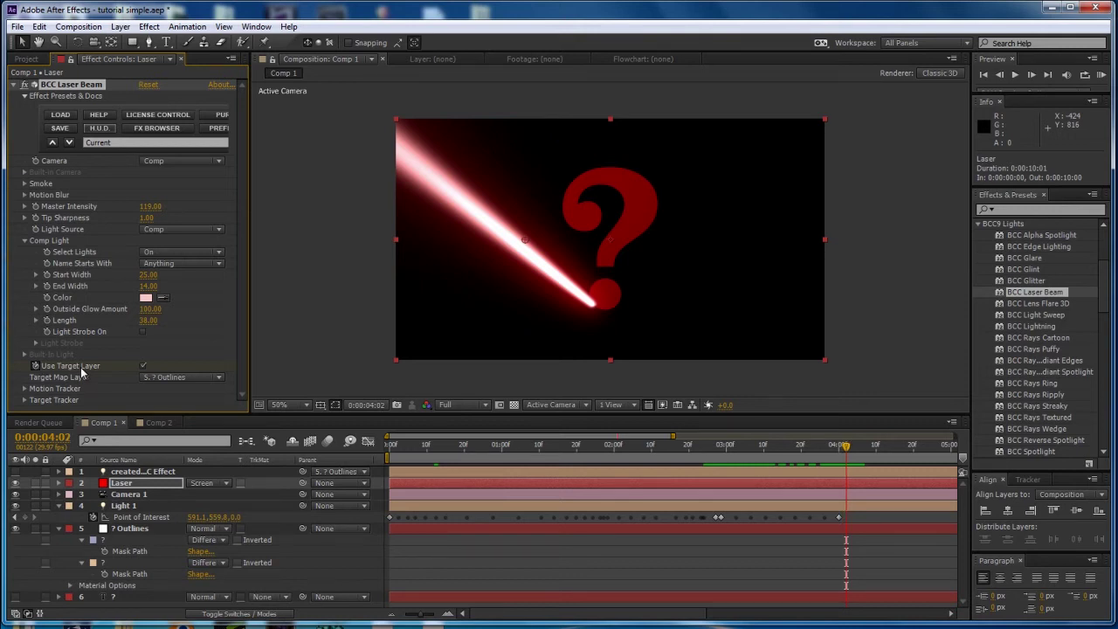
pyautogui.click(141, 366)
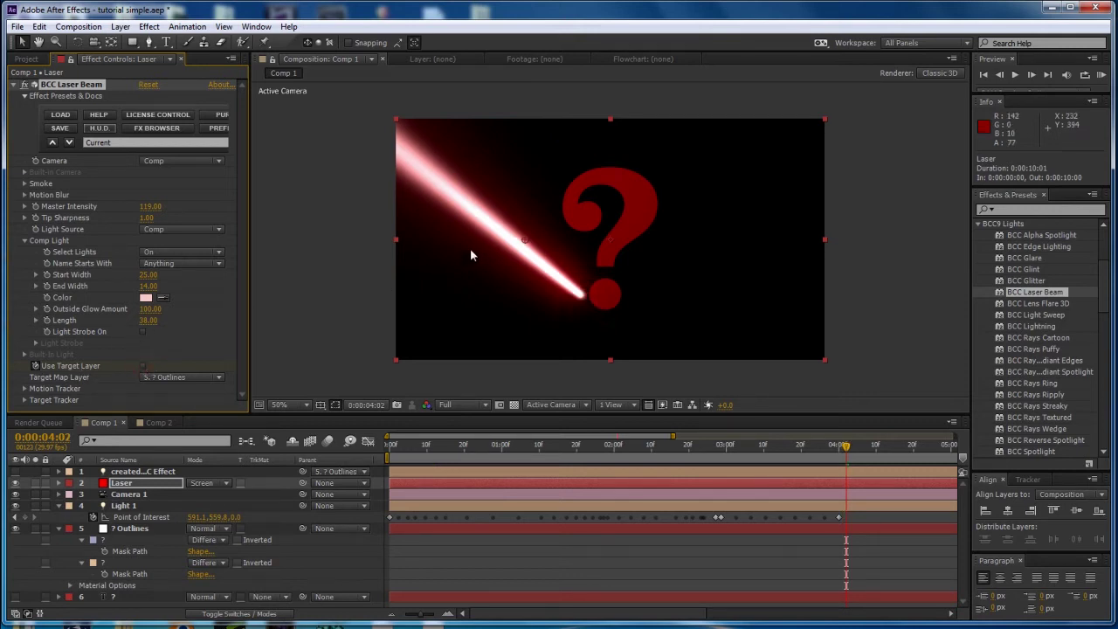
# Keyframe the beam Length from 38 down to 0 near the comp's end, then scrub back to watch it
pyautogui.click(47, 320)
pyautogui.moveTo(850, 448); pyautogui.dragTo(928, 448)
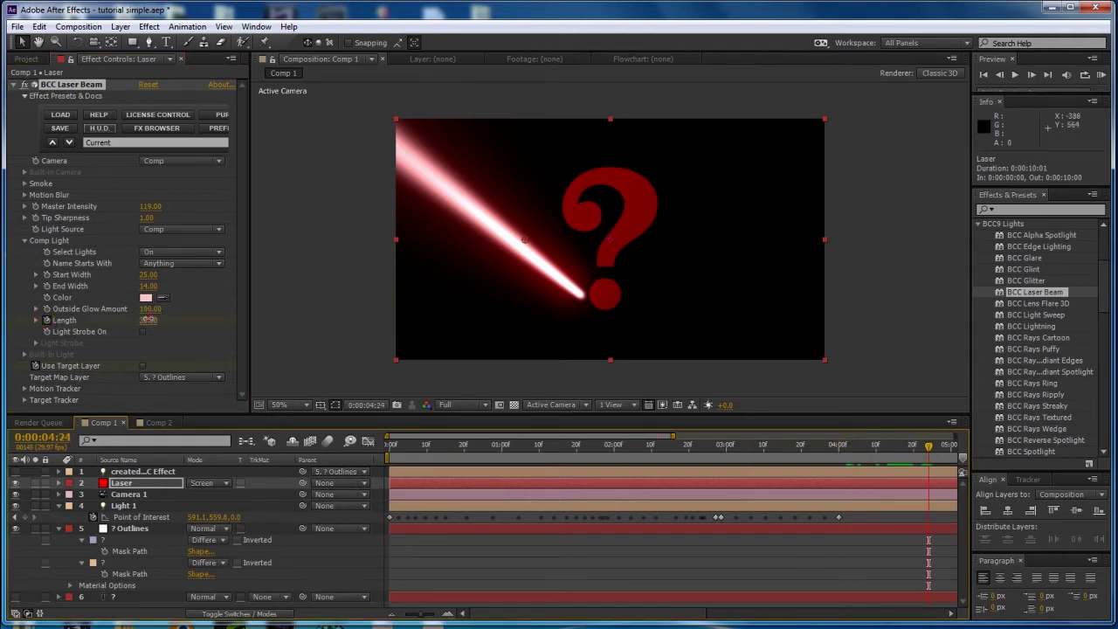
pyautogui.moveTo(149, 319); pyautogui.dragTo(29, 323)
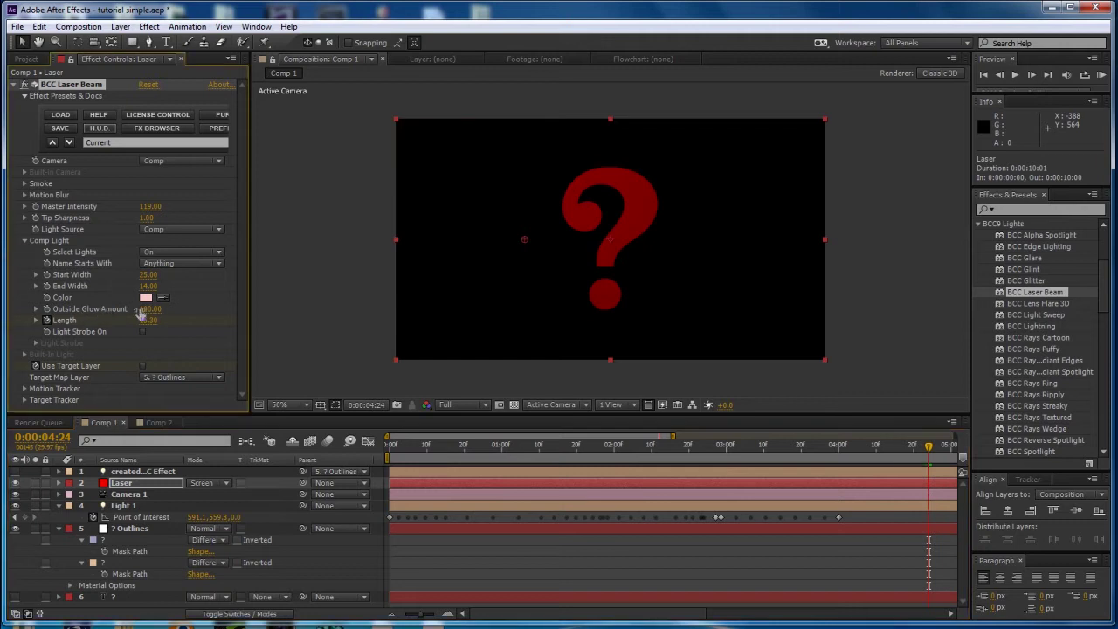
pyautogui.moveTo(149, 320); pyautogui.dragTo(131, 326)
pyautogui.moveTo(926, 456); pyautogui.dragTo(839, 448)
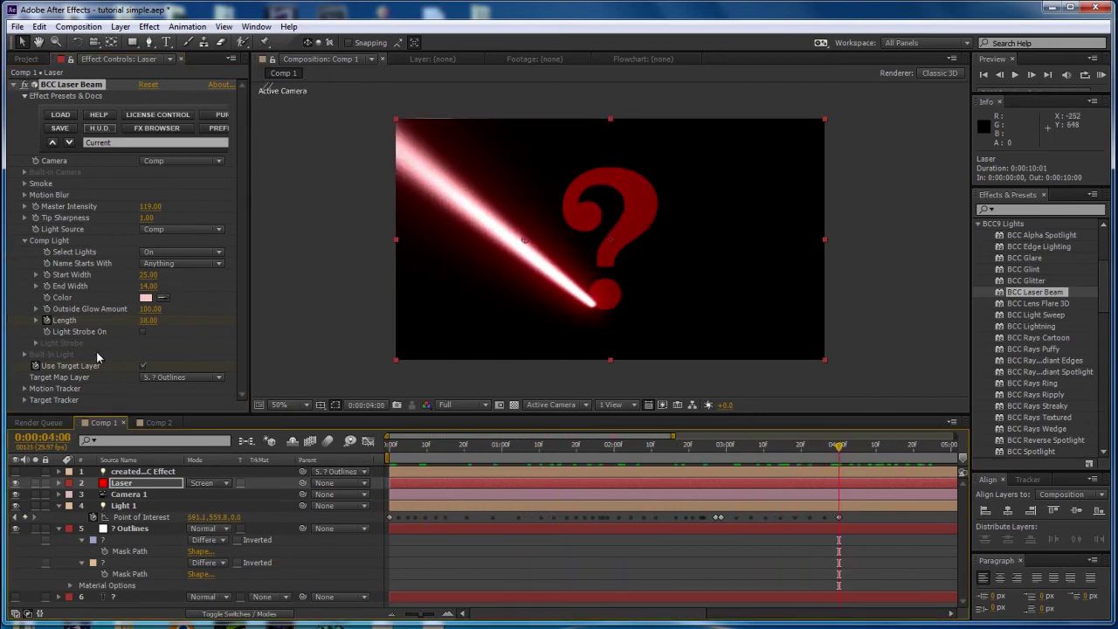
pyautogui.moveTo(839, 452); pyautogui.dragTo(745, 453)
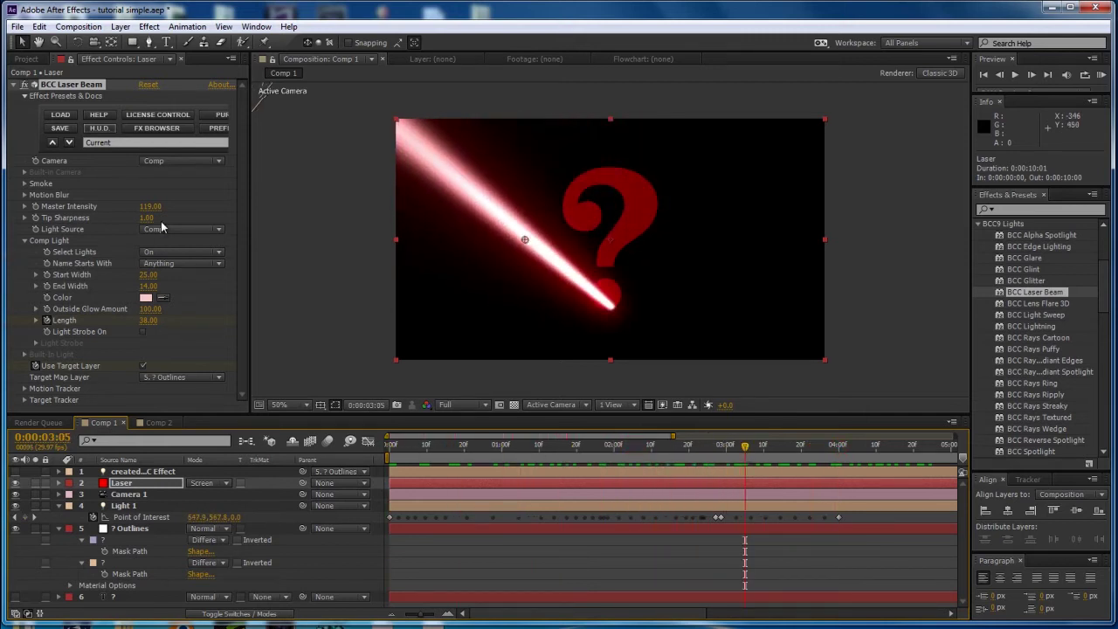
# Turn on Light Strobe, set its Amount to 30, and preview the strobe
pyautogui.click(142, 331)
pyautogui.click(37, 344)
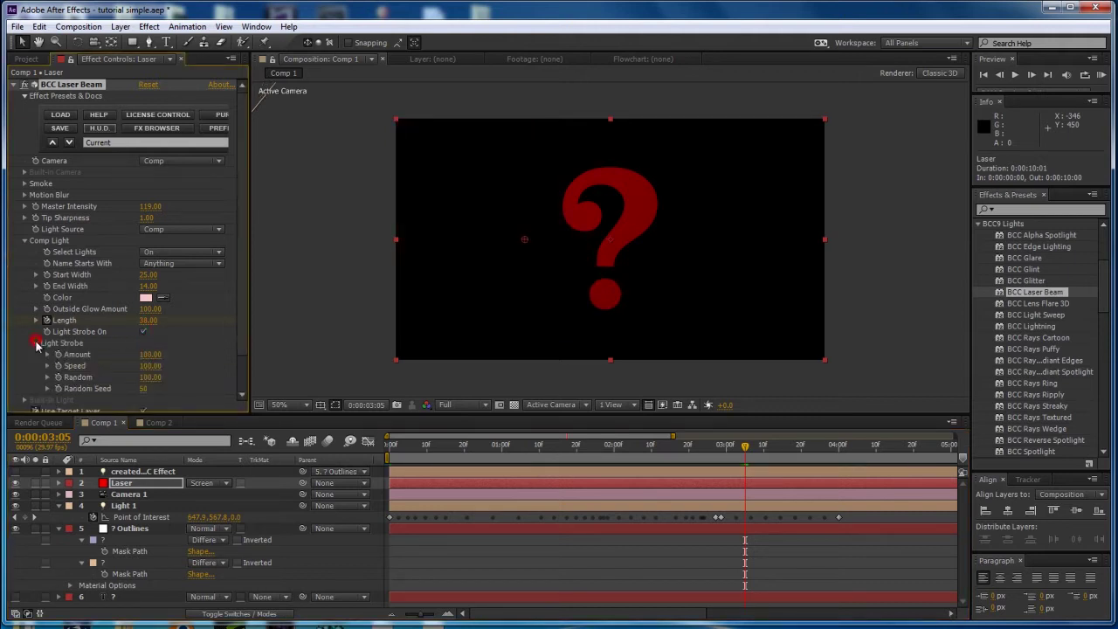
pyautogui.moveTo(439, 448); pyautogui.dragTo(610, 471)
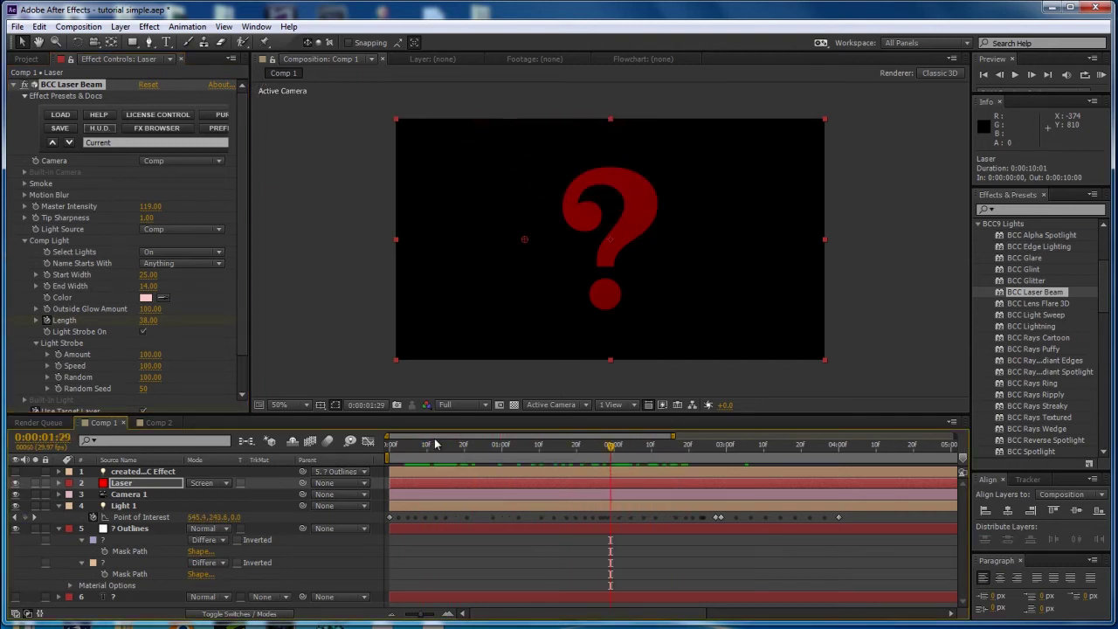
pyautogui.click(151, 354)
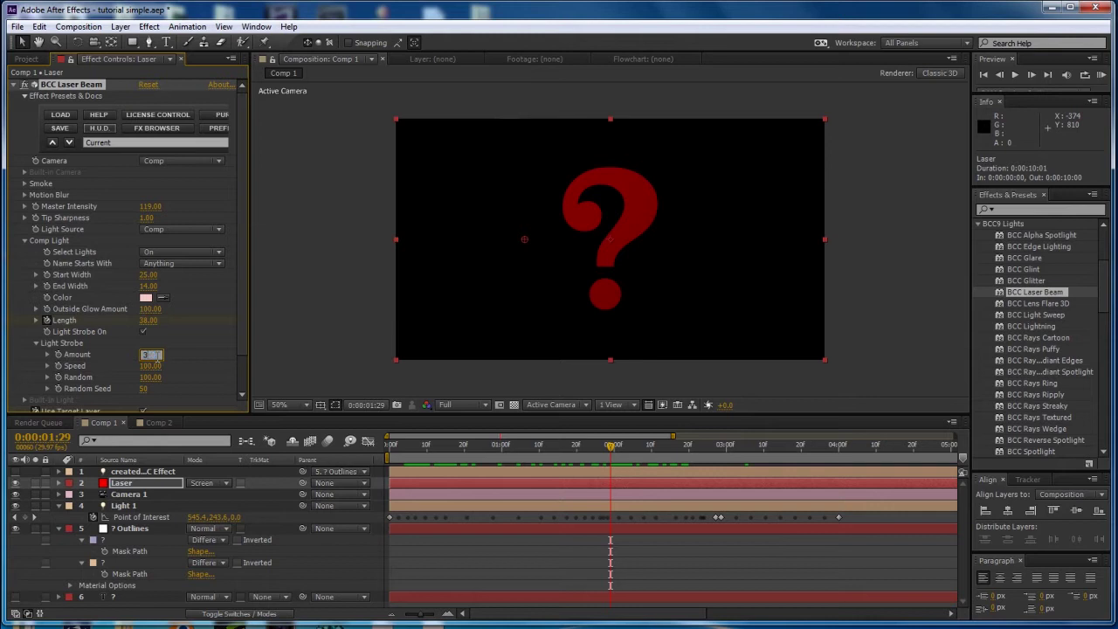
pyautogui.write('30')
pyautogui.press('Return')
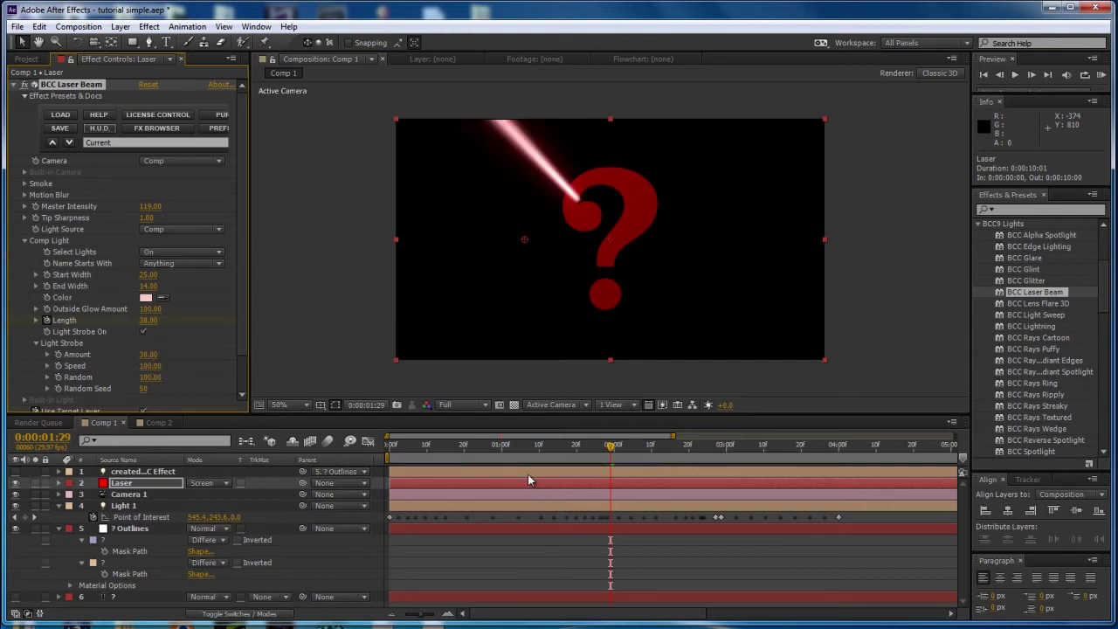
pyautogui.press('space')
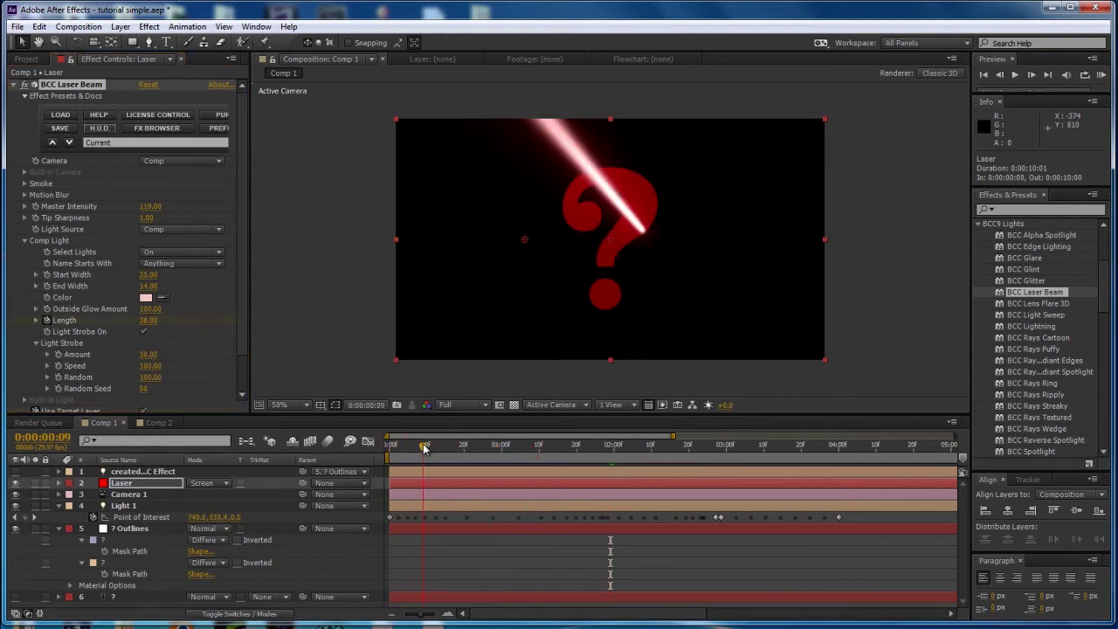
pyautogui.press('space')
# Set the strobe Random value to 0, adjust it again, and preview from the start
pyautogui.click(151, 366)
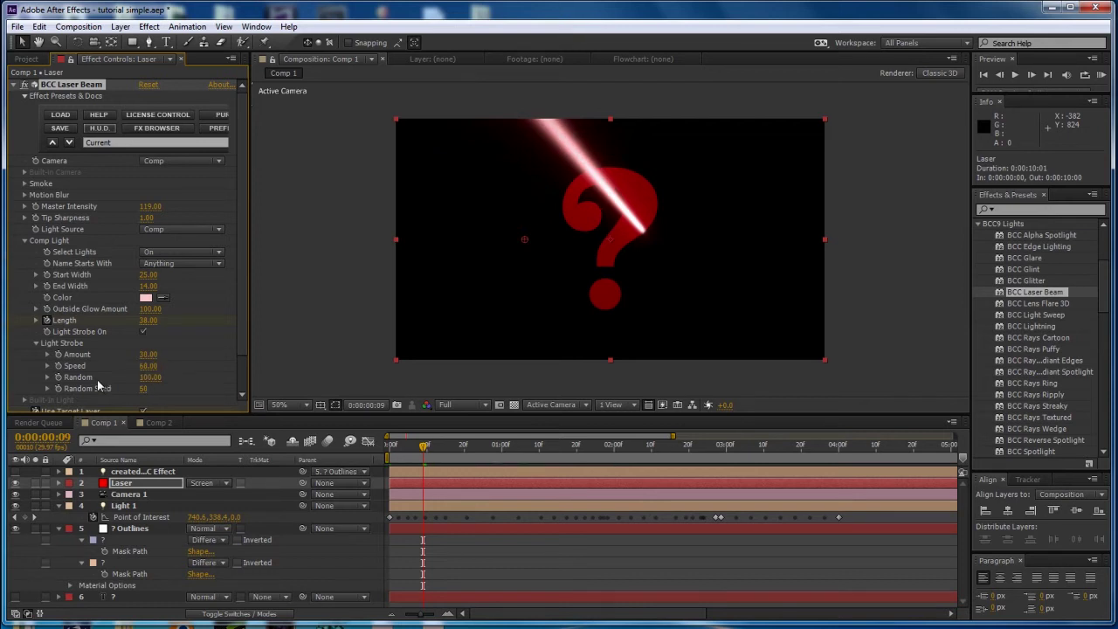
pyautogui.click(151, 377)
pyautogui.write('0')
pyautogui.press('Return')
pyautogui.moveTo(425, 448); pyautogui.dragTo(401, 447)
pyautogui.click(141, 377)
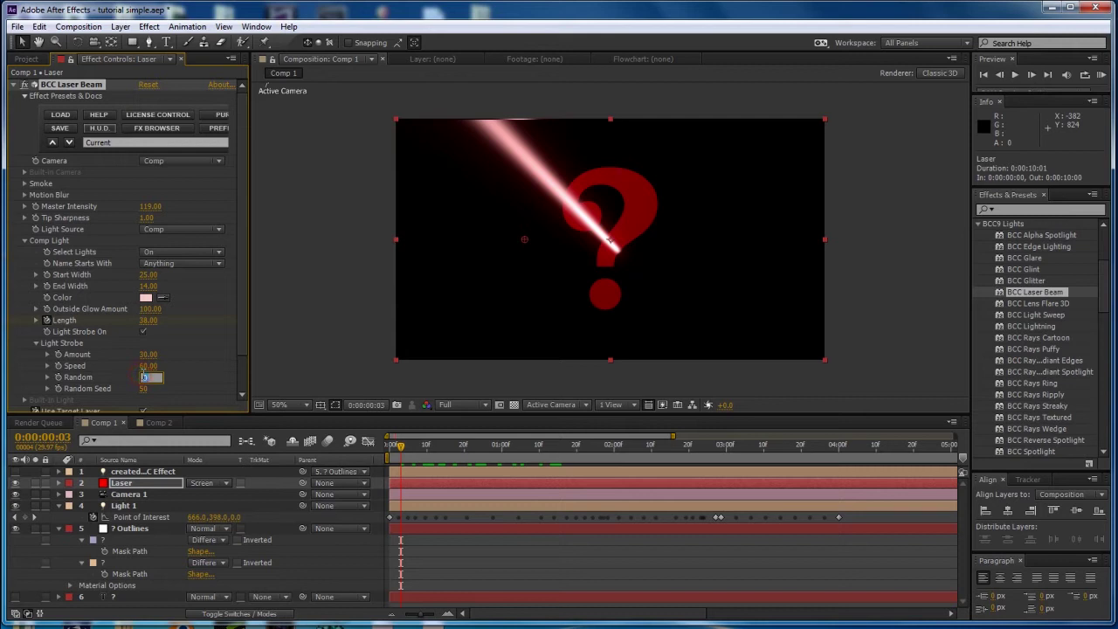
pyautogui.press('Return')
pyautogui.press('KP_0')
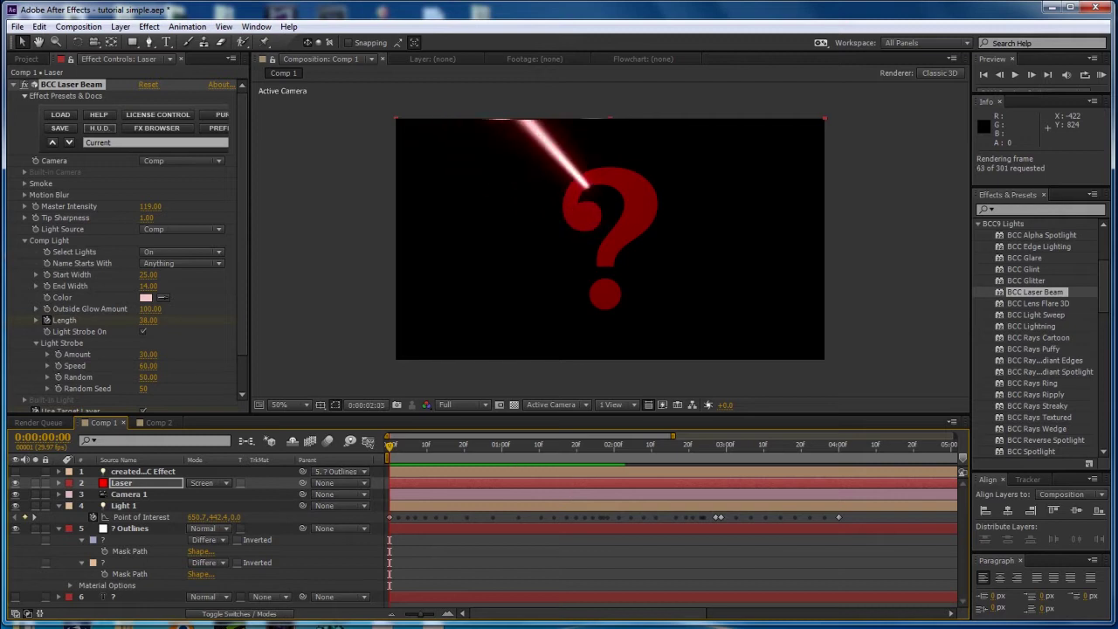
pyautogui.press('space')
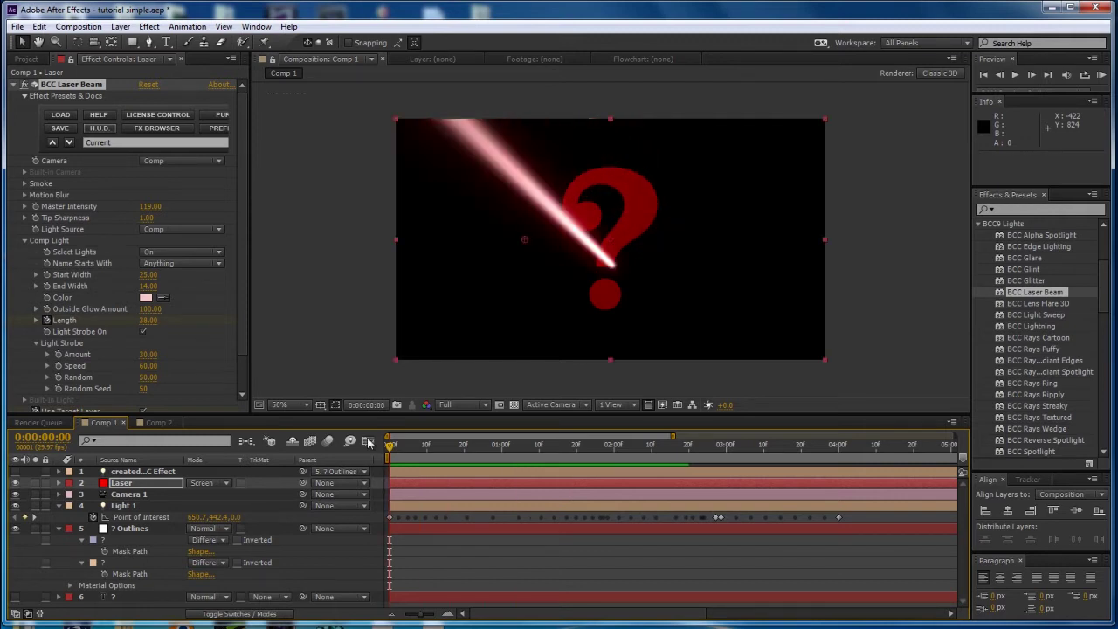
# Raise the strobe Amount to 50, preview the beam, and collapse Comp Light
pyautogui.moveTo(146, 353); pyautogui.dragTo(149, 356)
pyautogui.press('KP_0')
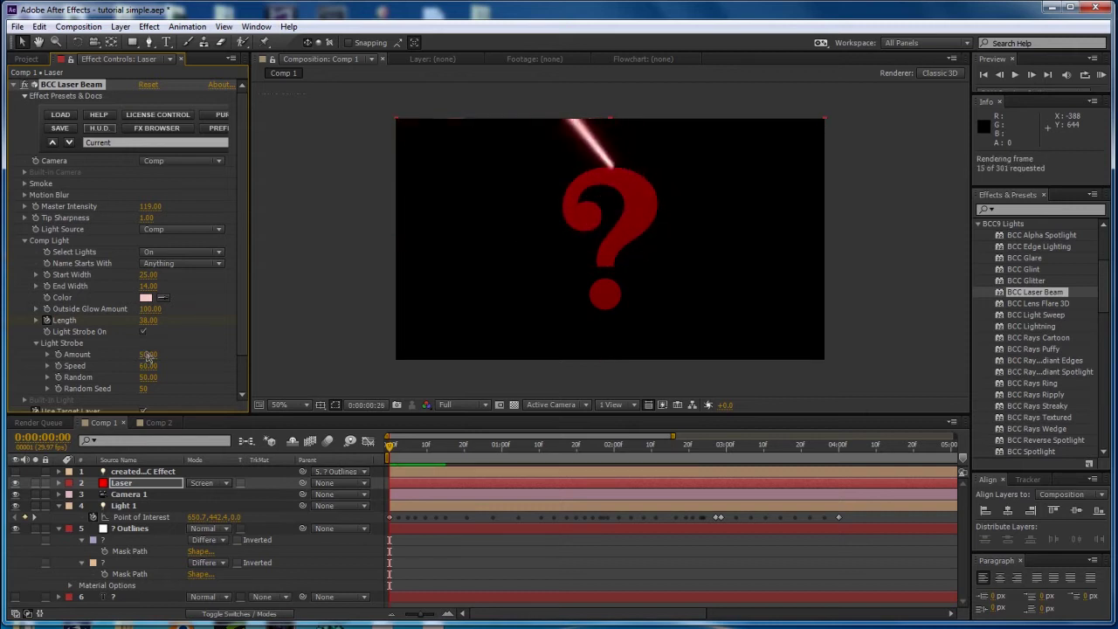
pyautogui.press('space')
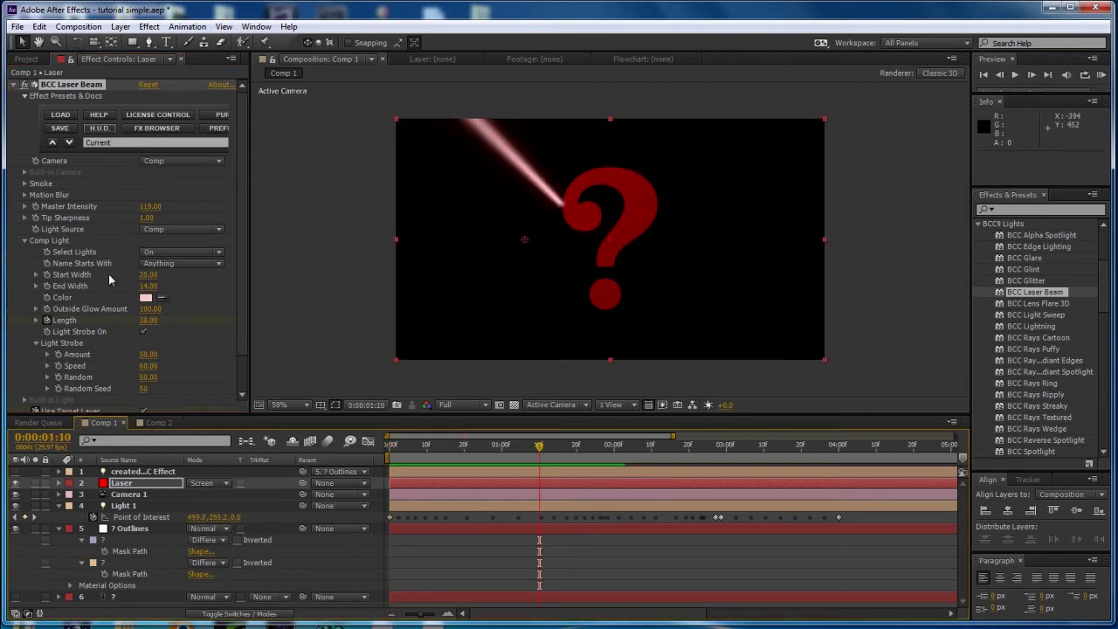
pyautogui.click(25, 240)
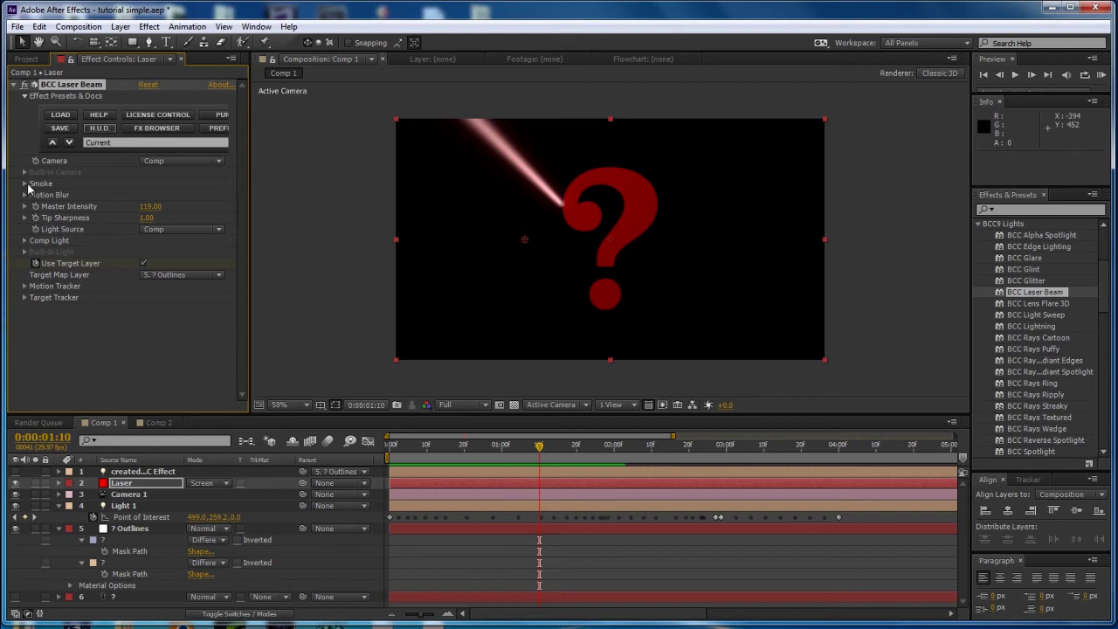
# Turn on the laser's motion blur with a 720 shutter angle
pyautogui.click(24, 195)
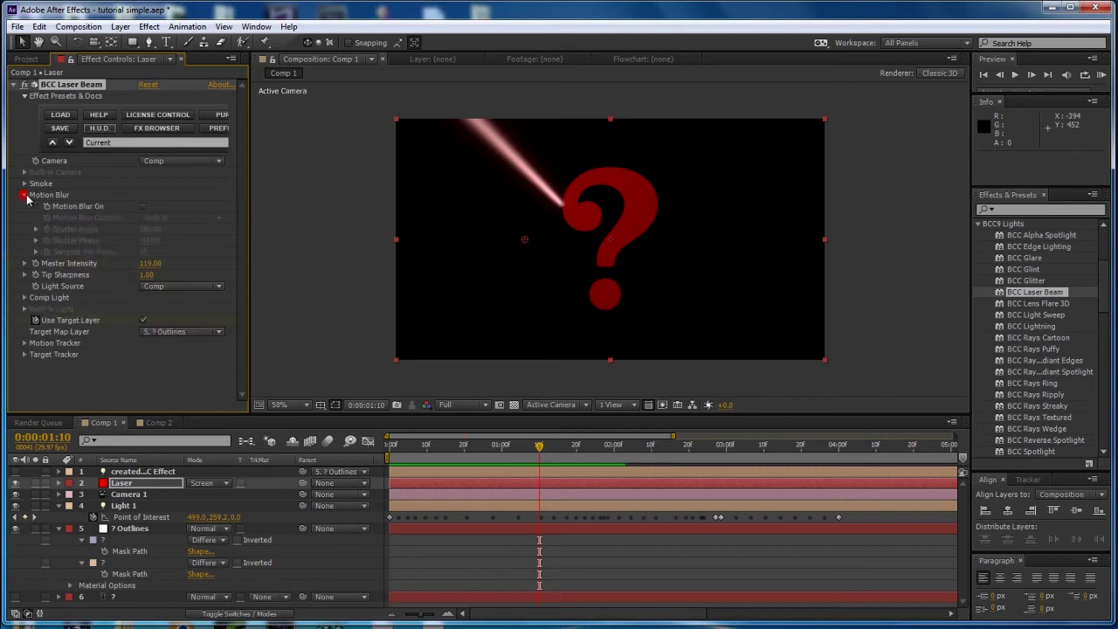
pyautogui.click(143, 207)
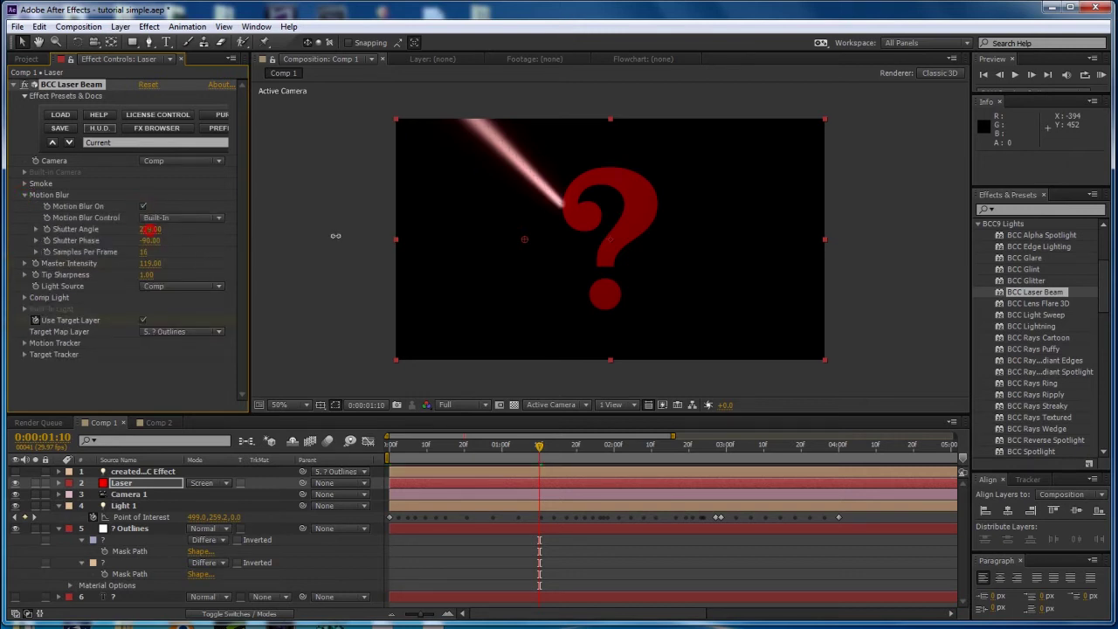
pyautogui.moveTo(336, 236); pyautogui.dragTo(502, 239)
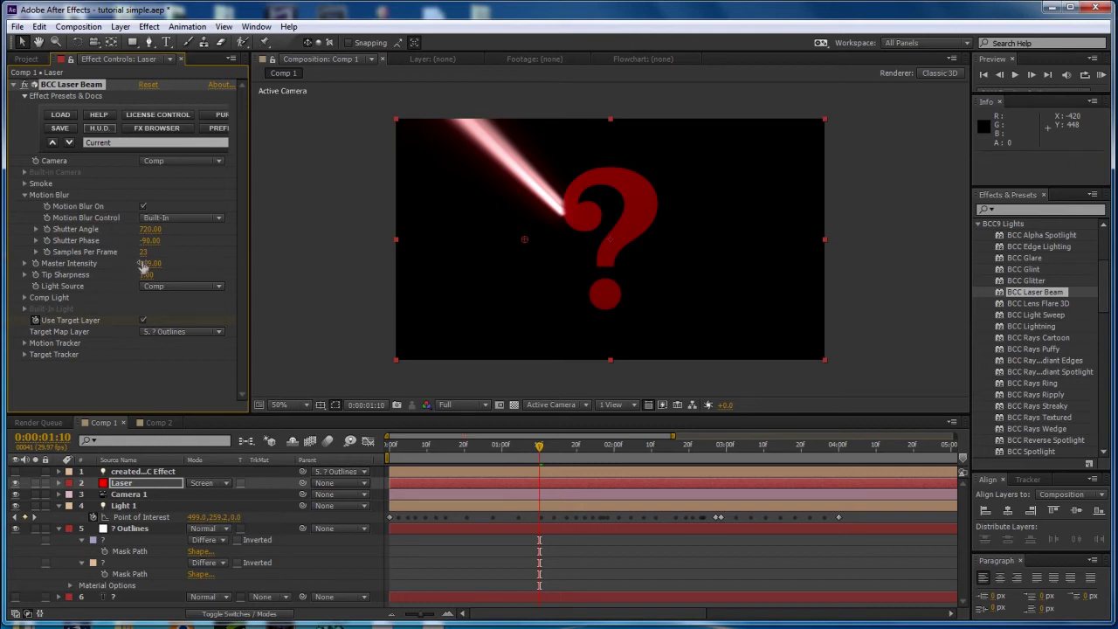
# Set Master Intensity to 113 and Samples Per Frame to 4, then preview the sweep
pyautogui.moveTo(143, 265); pyautogui.dragTo(191, 259)
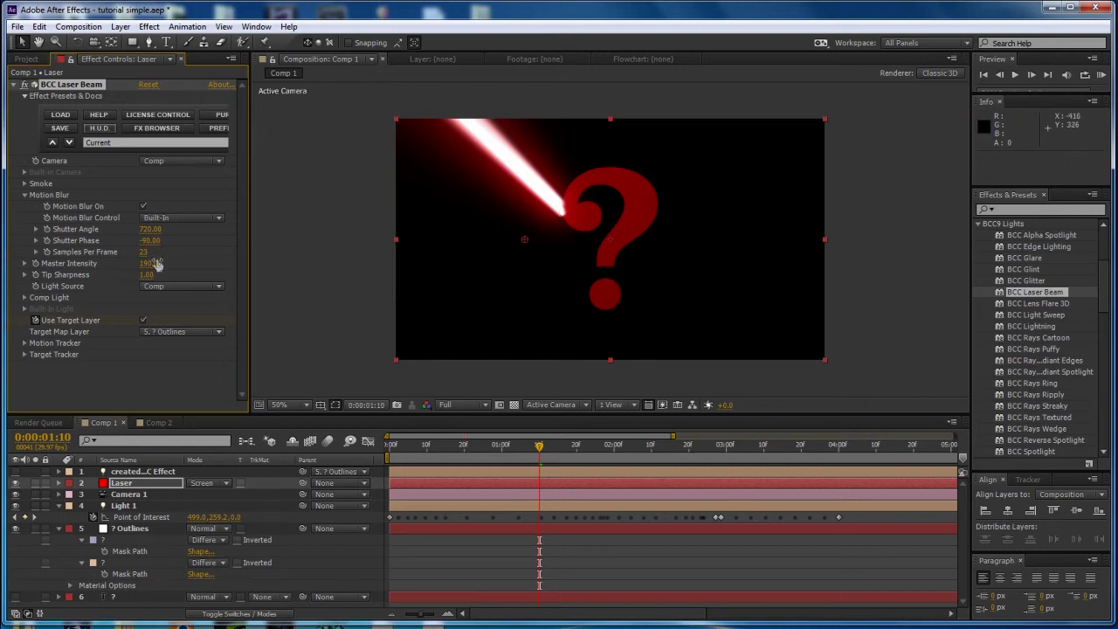
pyautogui.moveTo(151, 262); pyautogui.dragTo(116, 274)
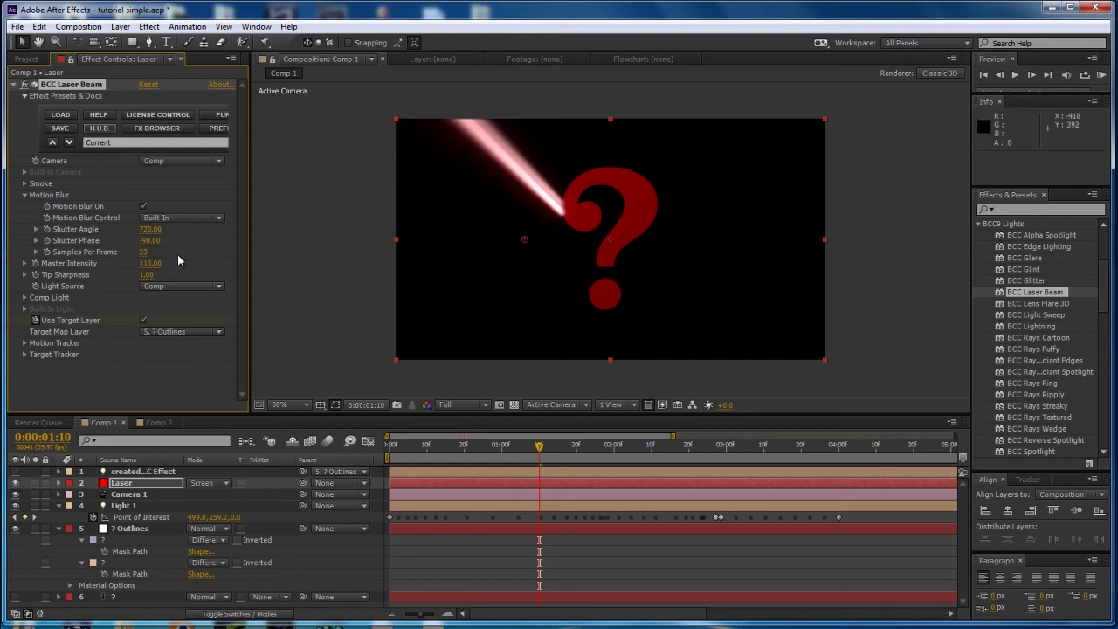
pyautogui.click(144, 251)
pyautogui.press('Return')
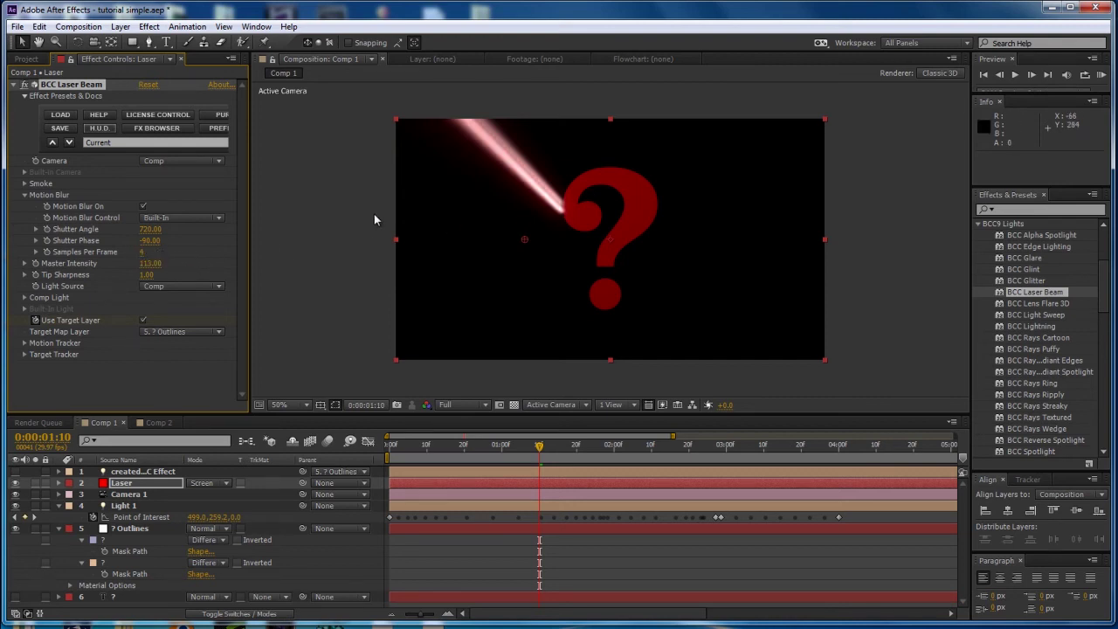
pyautogui.press('space')
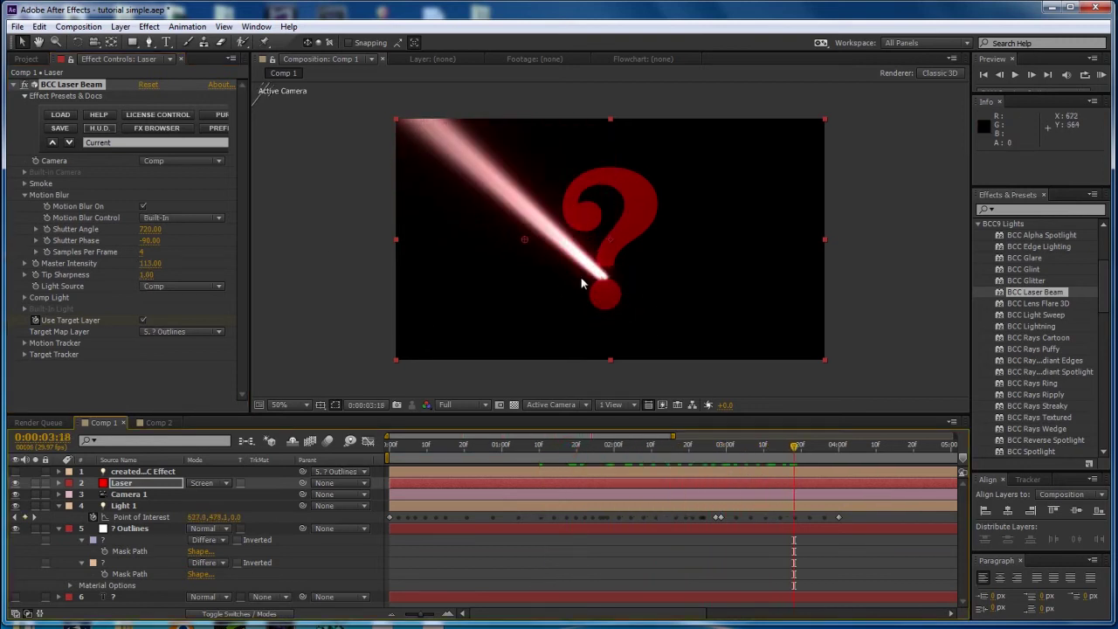
pyautogui.moveTo(796, 447)
pyautogui.mouseDown()
pyautogui.moveTo(462, 448)
pyautogui.moveTo(804, 448)
pyautogui.mouseUp()
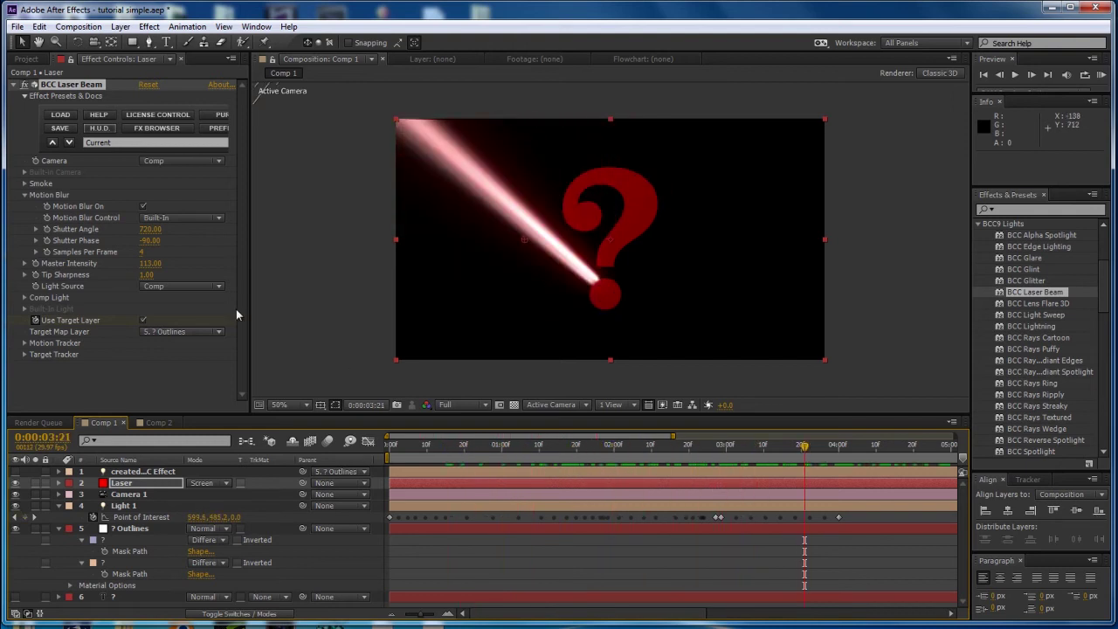
# Turn on smoke at Density 27 and preview the laser from the start
pyautogui.click(25, 184)
pyautogui.click(143, 195)
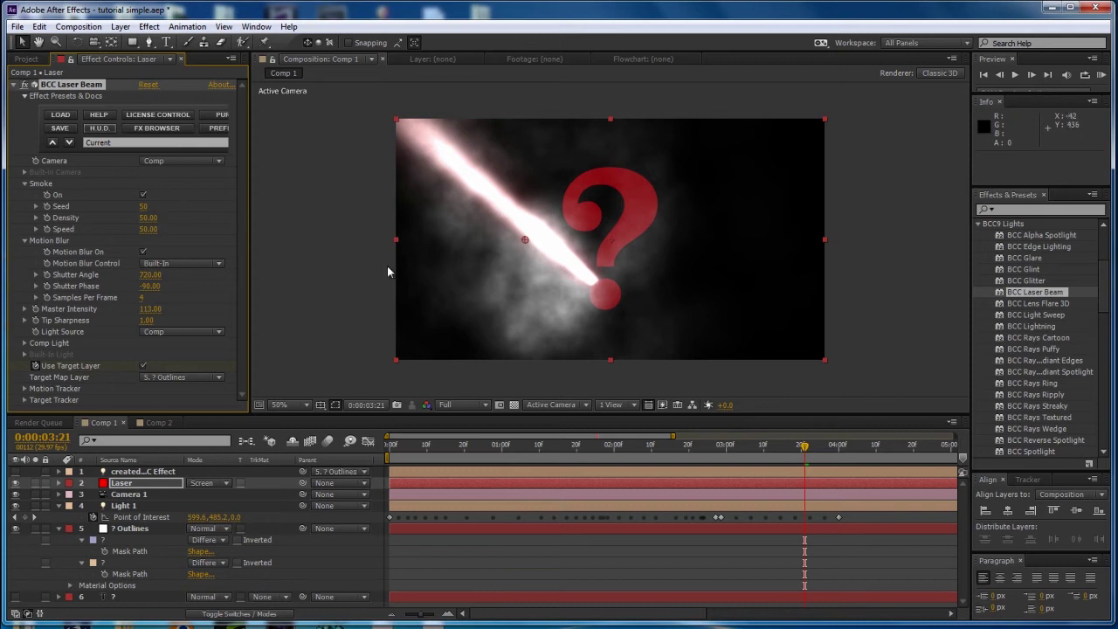
pyautogui.moveTo(144, 216)
pyautogui.mouseDown()
pyautogui.moveTo(119, 218)
pyautogui.moveTo(131, 216)
pyautogui.mouseUp()
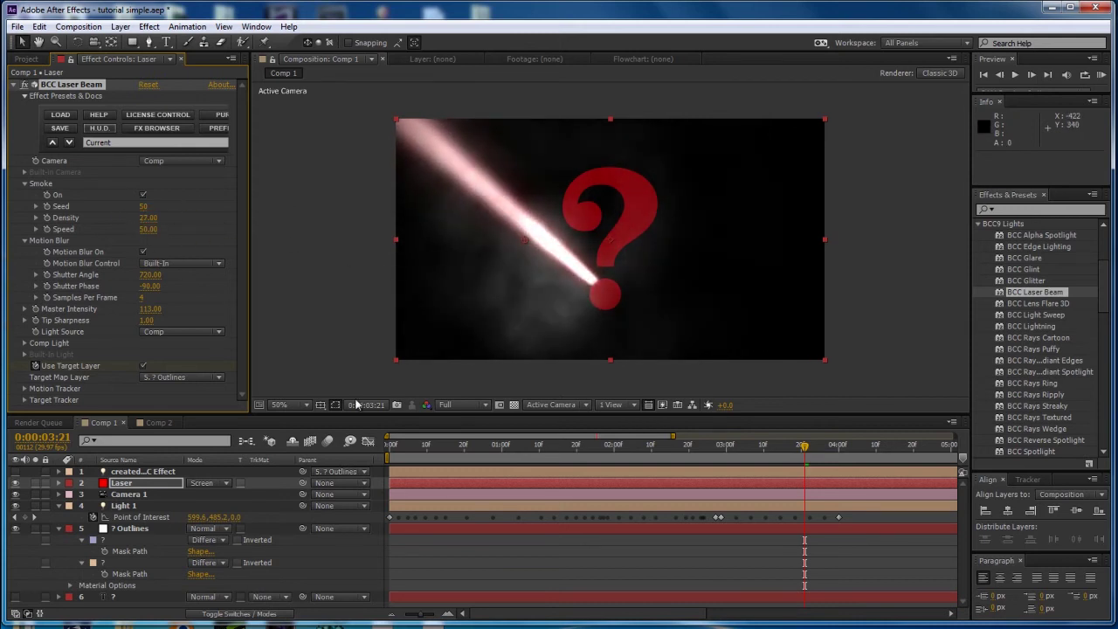
pyautogui.moveTo(543, 447); pyautogui.dragTo(390, 447)
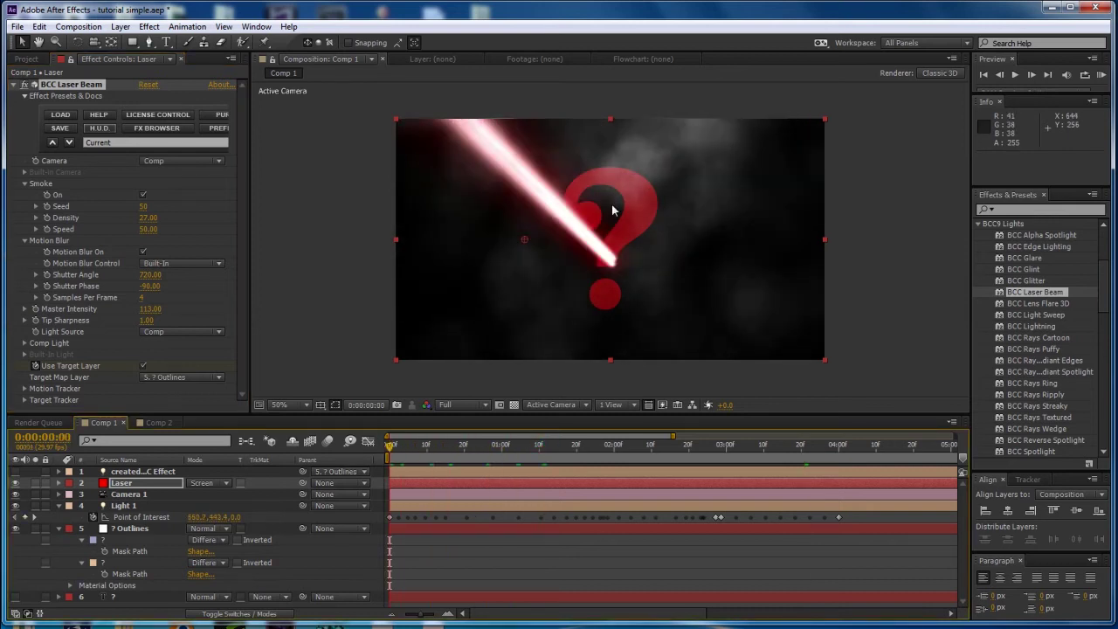
pyautogui.press('space')
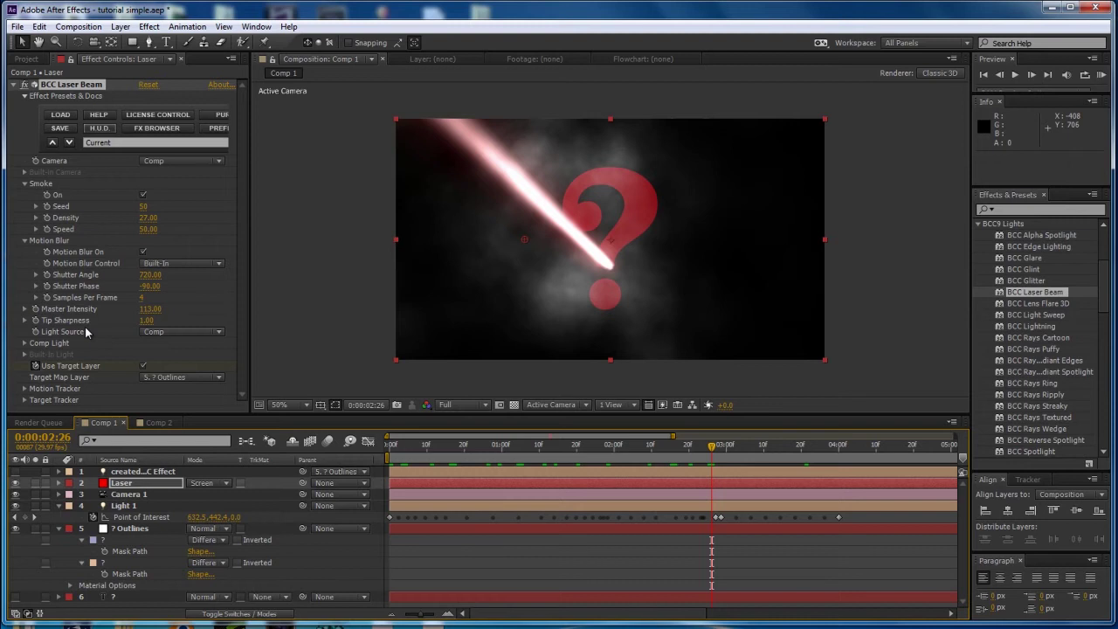
# Reopen the Comp Light settings and switch Light Strobe on
pyautogui.click(25, 344)
pyautogui.scroll(-2, 72, 352)
pyautogui.click(143, 349)
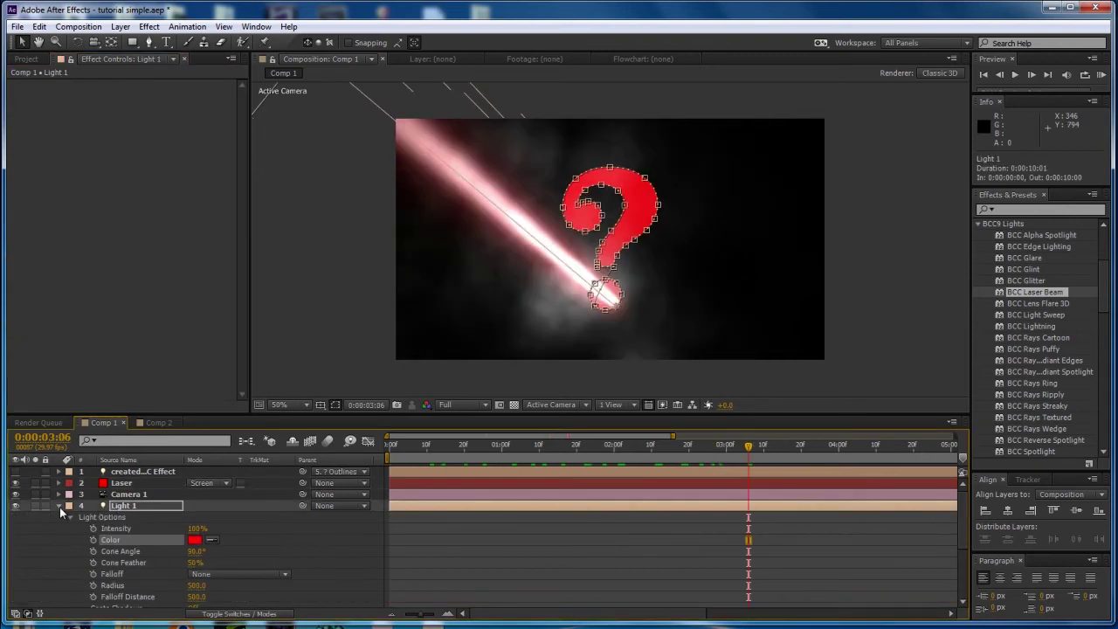
# Collapse Light 1 and create a new solid layer named Stroke
pyautogui.click(59, 506)
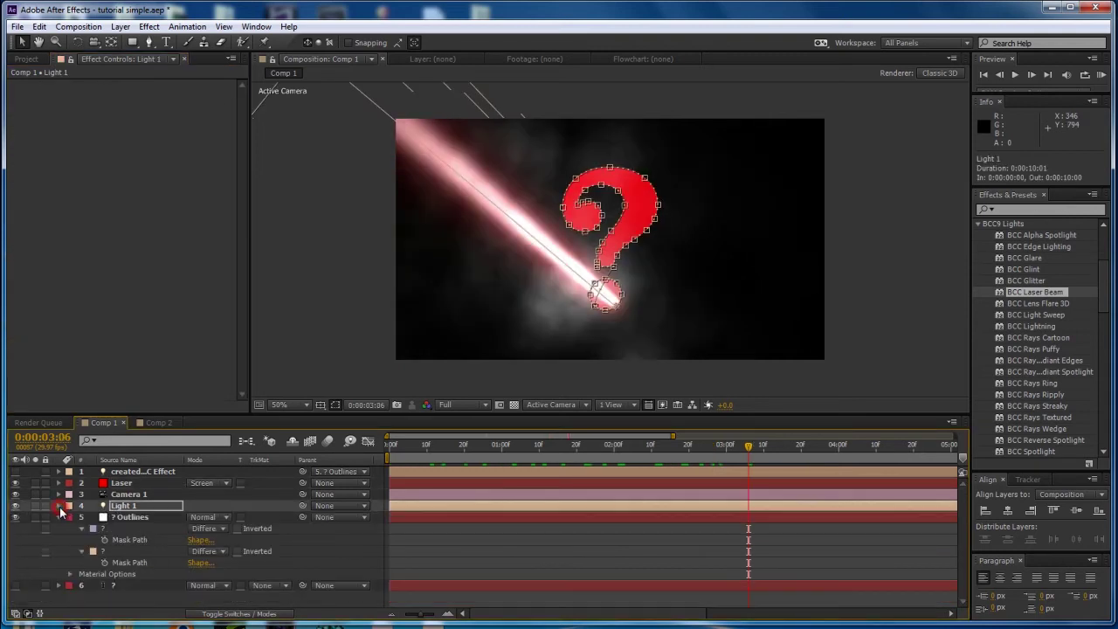
pyautogui.click(133, 604)
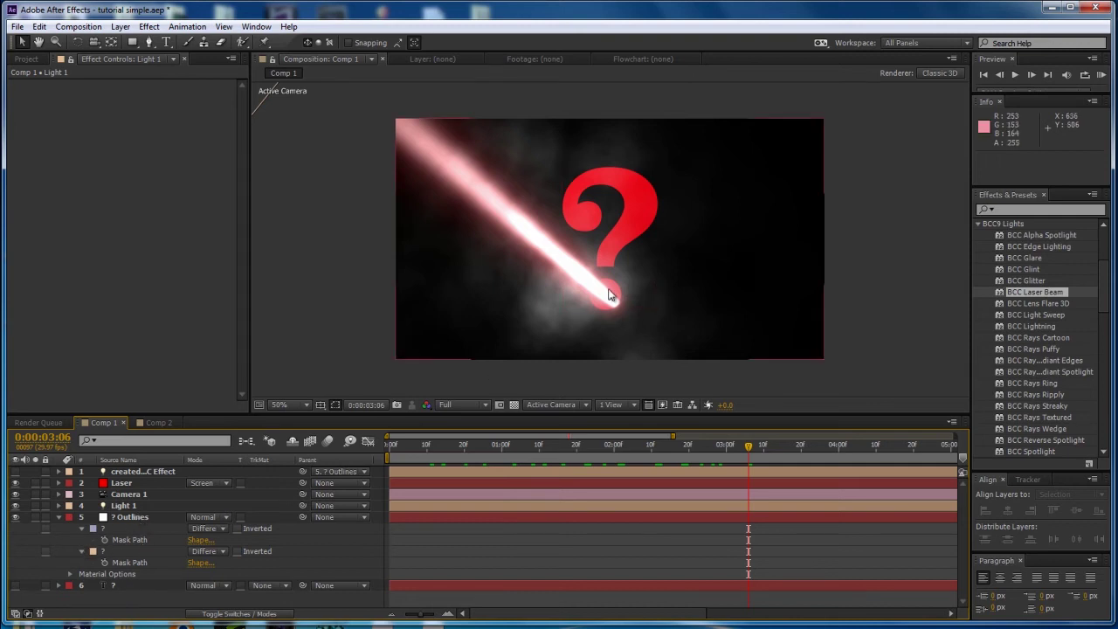
pyautogui.rightClick(138, 595)
pyautogui.moveTo(279, 452)
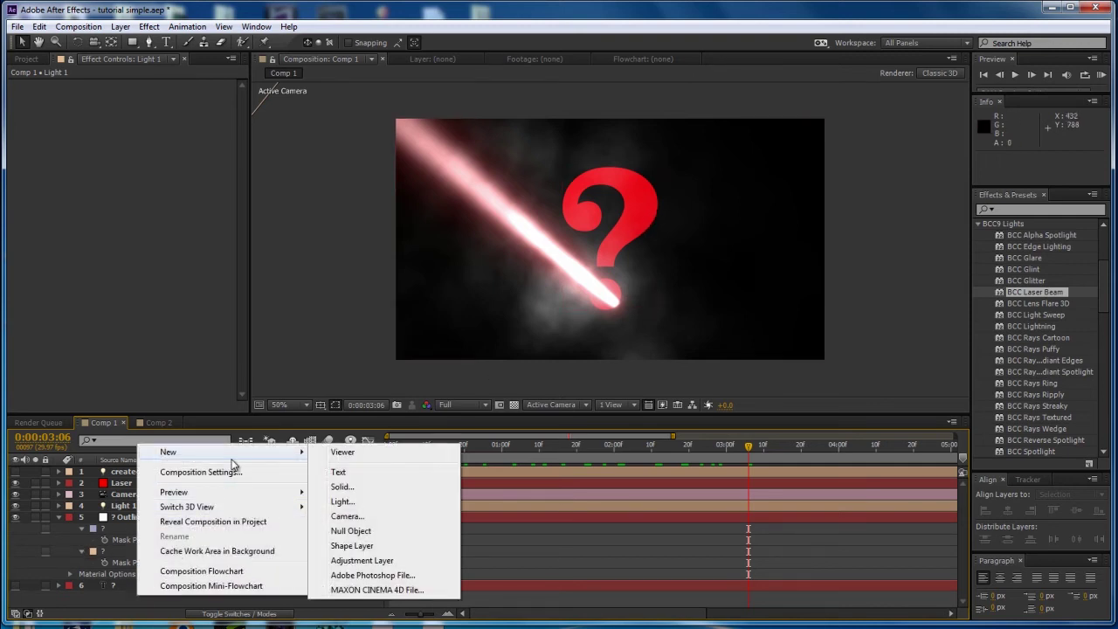
pyautogui.click(341, 485)
pyautogui.write('Stroke')
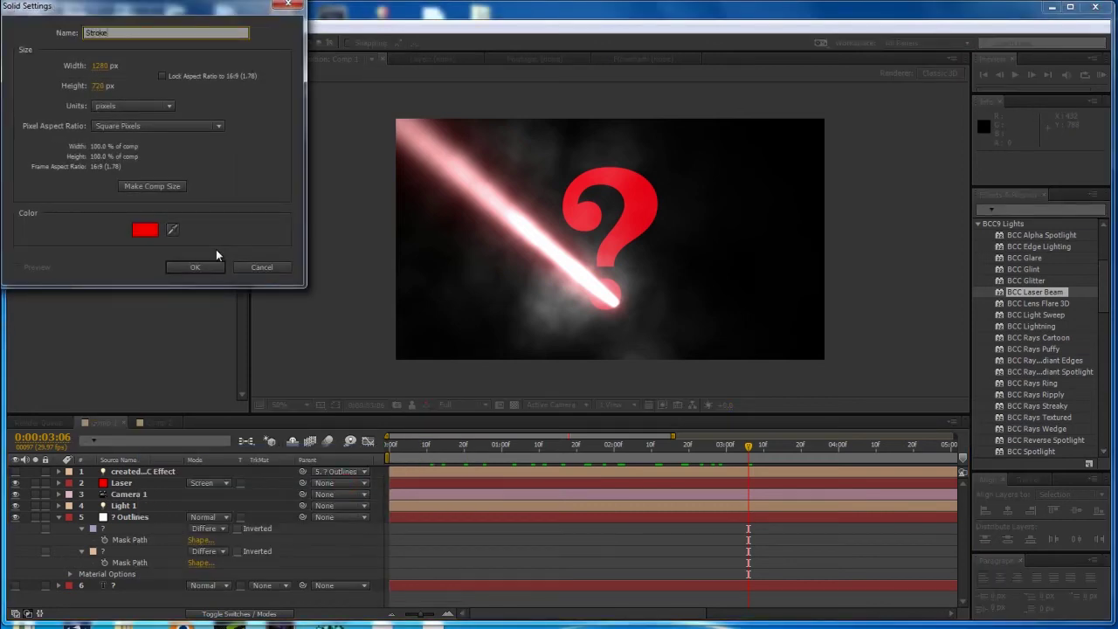
pyautogui.press('Return')
# Apply the Stroke effect to the Stroke layer and select both question-mark mask paths
pyautogui.click(1019, 210)
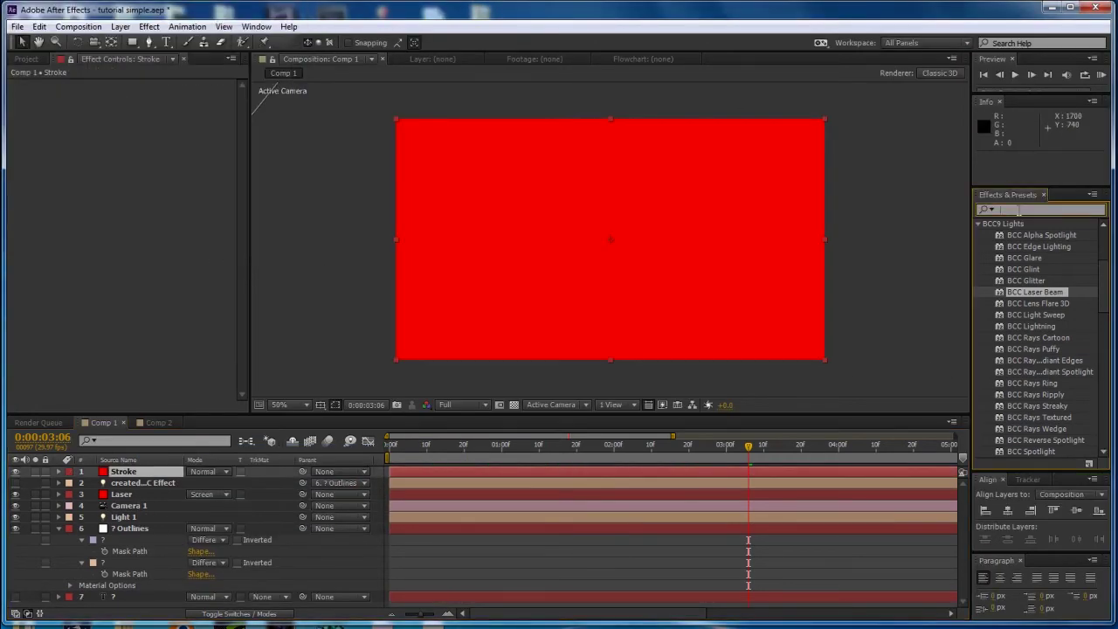
pyautogui.write('stroke')
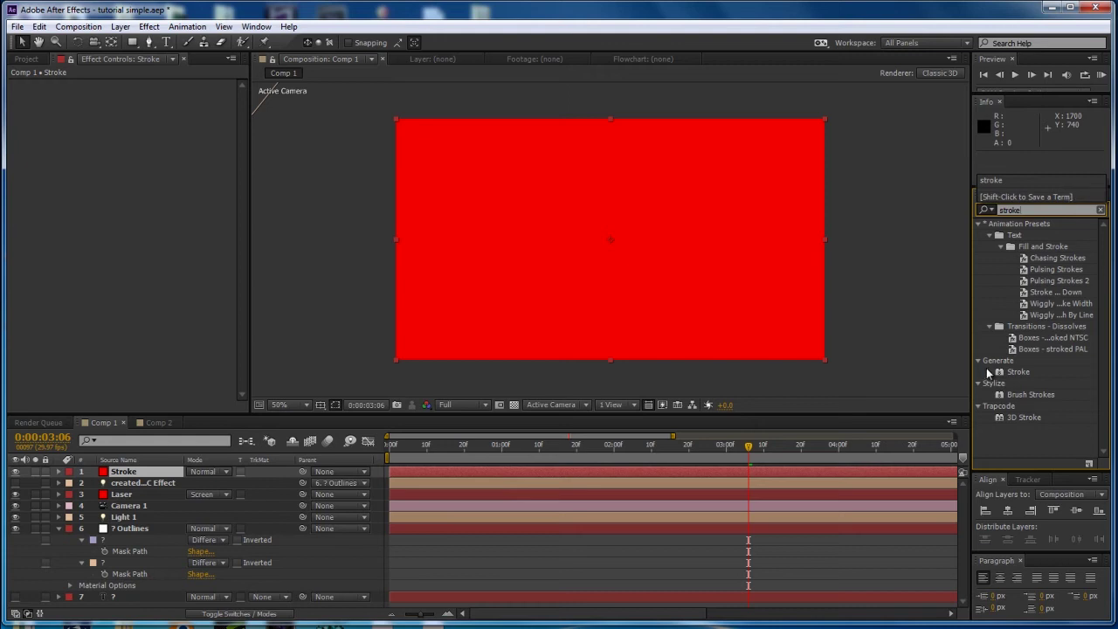
pyautogui.moveTo(1015, 372)
pyautogui.mouseDown()
pyautogui.moveTo(596, 259)
pyautogui.moveTo(466, 482)
pyautogui.moveTo(393, 453)
pyautogui.mouseUp()
pyautogui.click(133, 551)
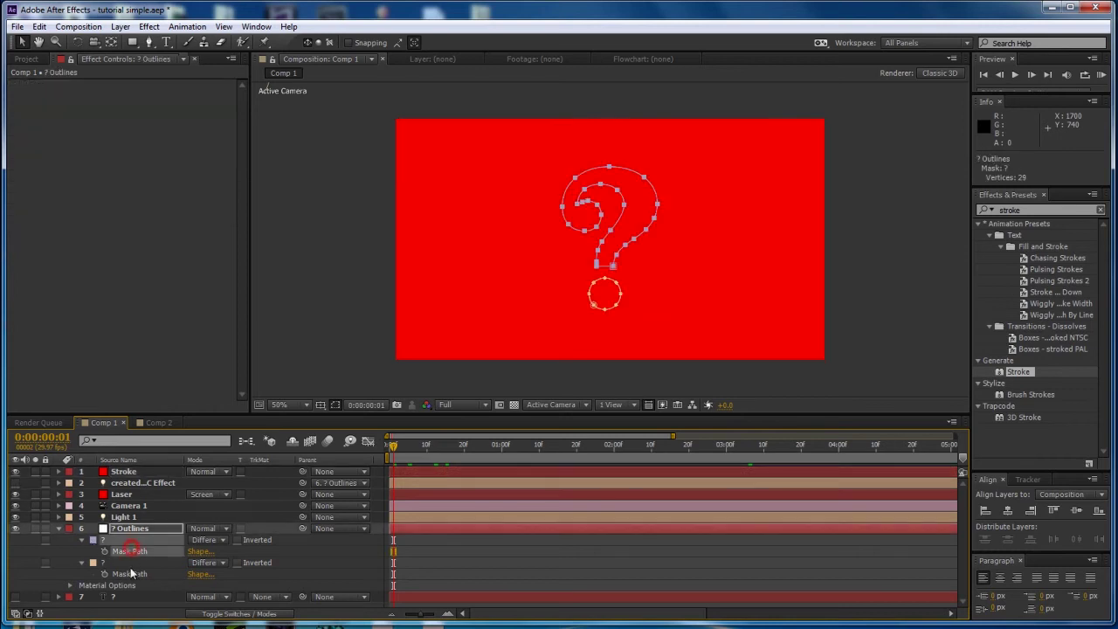
pyautogui.keyDown('shift'); pyautogui.click(131, 574); pyautogui.keyUp('shift')
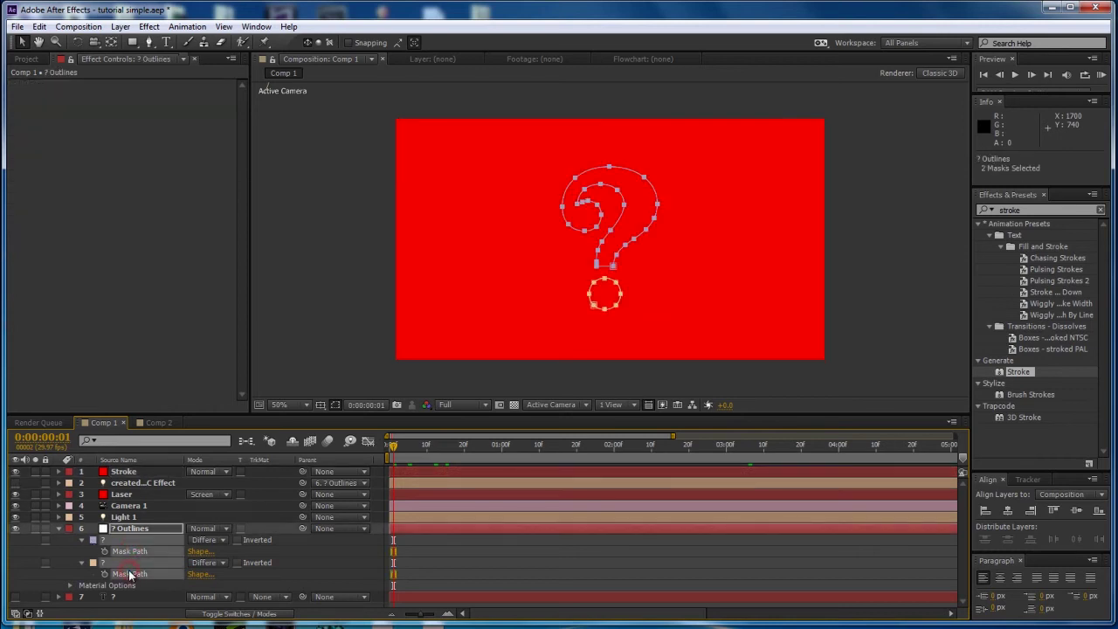
pyautogui.click(125, 471)
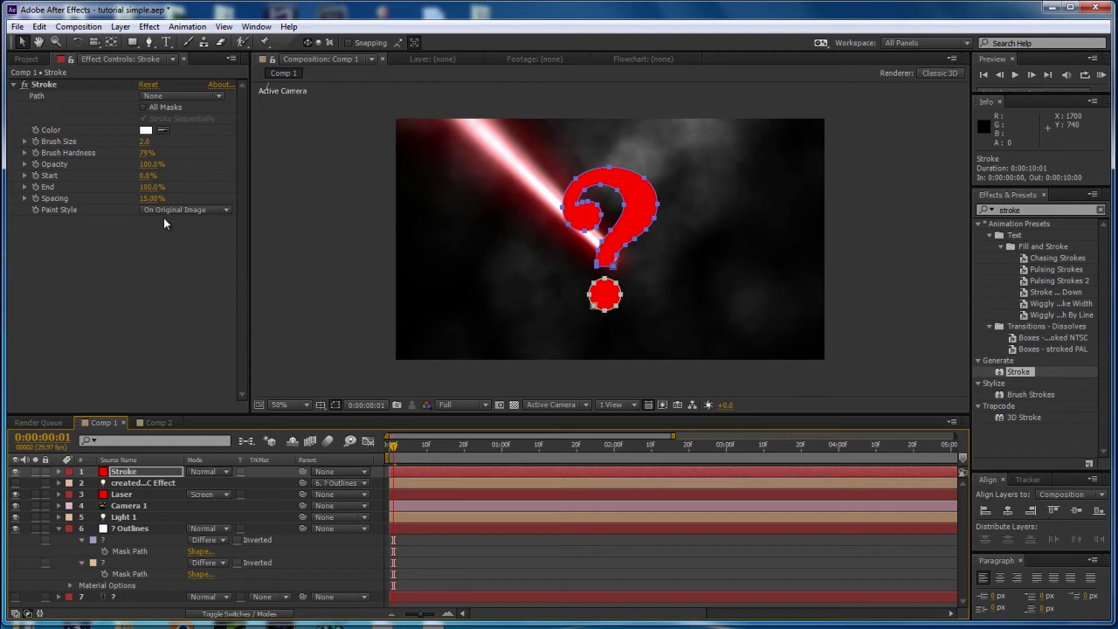
# Set the Stroke to paint On Transparent across All Masks with Brush Size 14.3
pyautogui.click(173, 213)
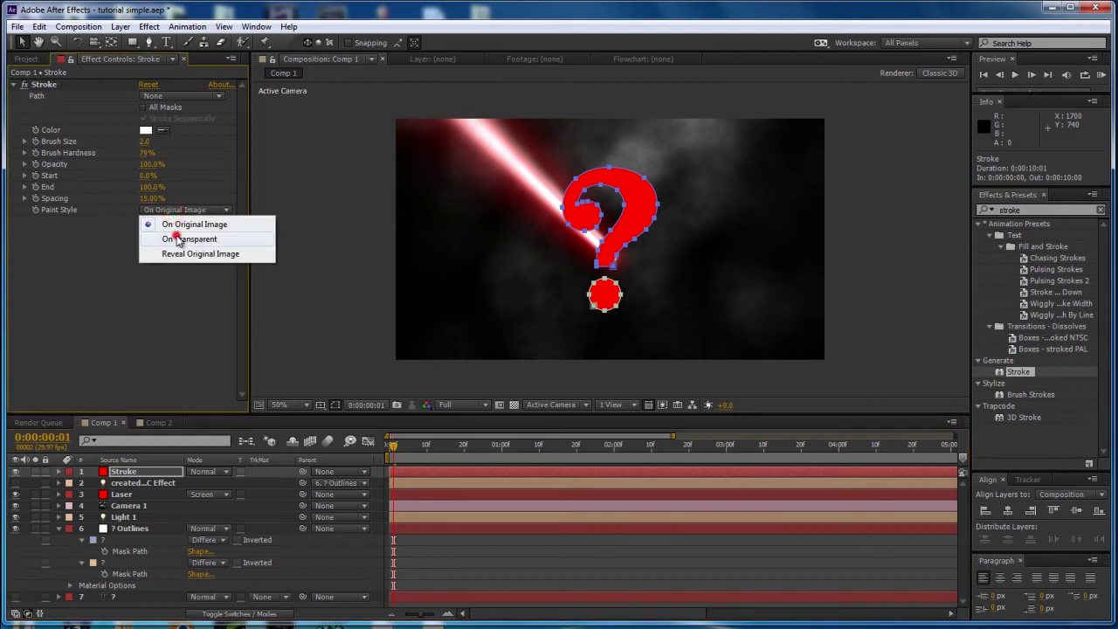
pyautogui.click(174, 236)
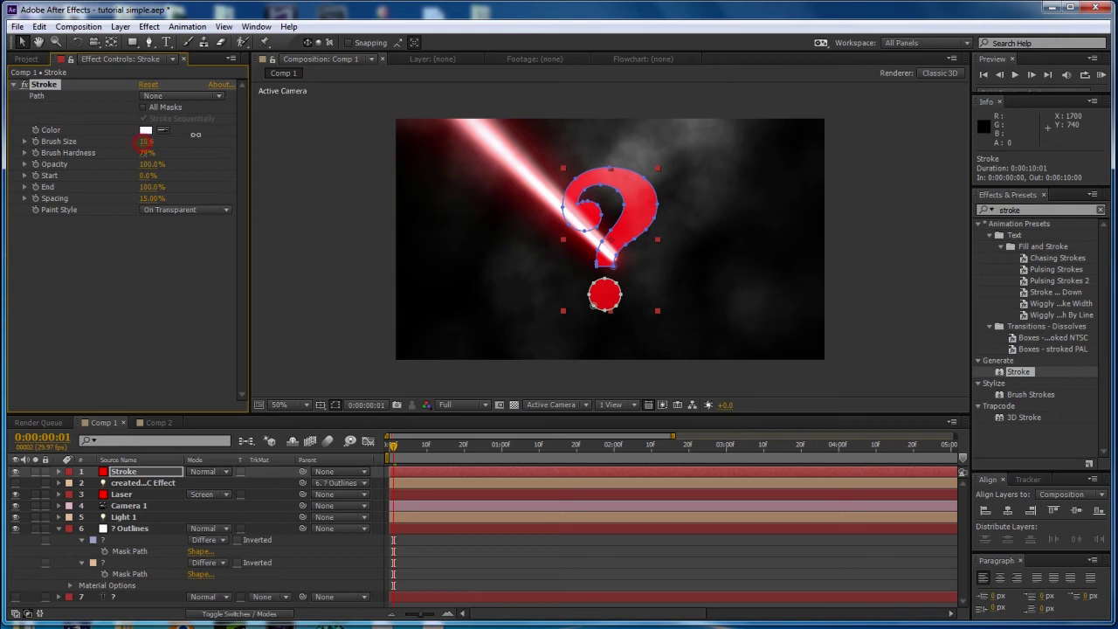
pyautogui.click(144, 106)
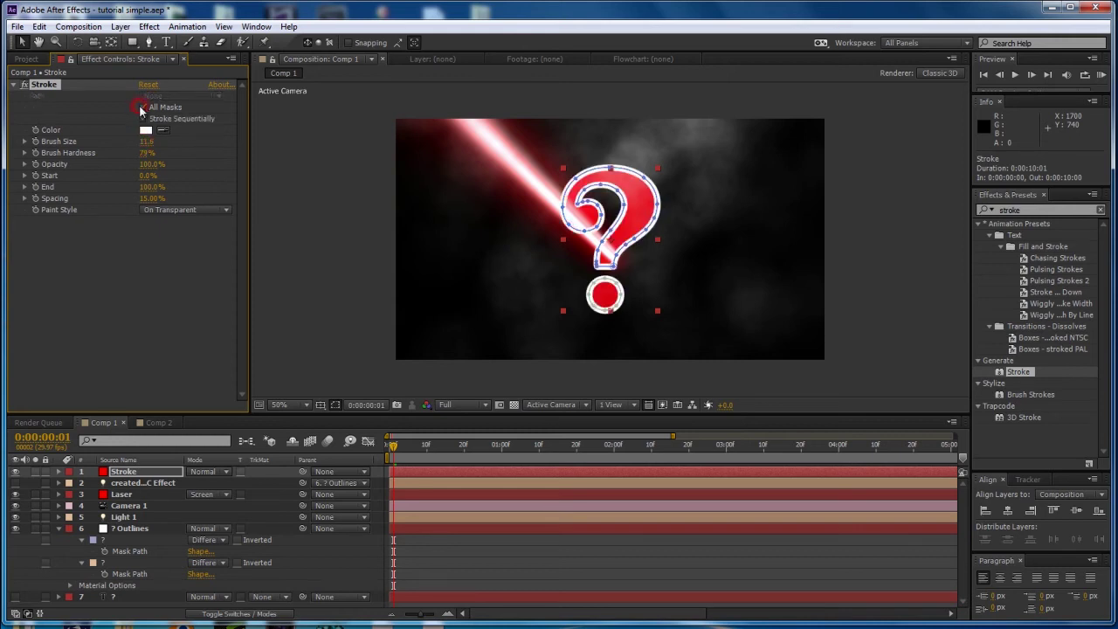
pyautogui.moveTo(150, 147); pyautogui.dragTo(120, 140)
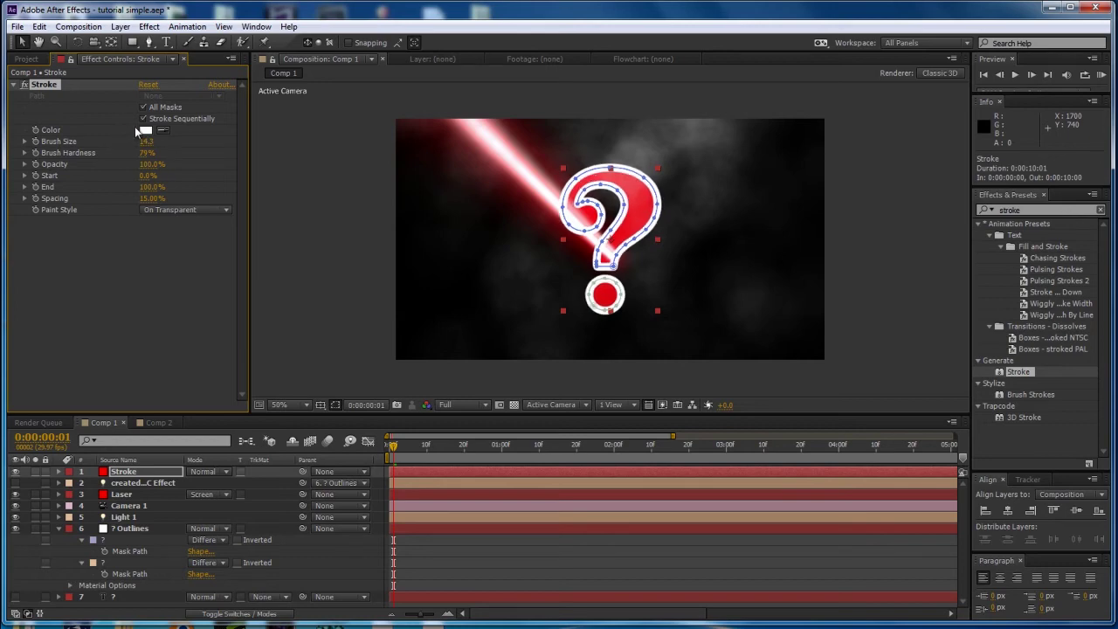
# Make the stroke colour bright yellow (E4FF00) and bring End down to 0%
pyautogui.click(145, 130)
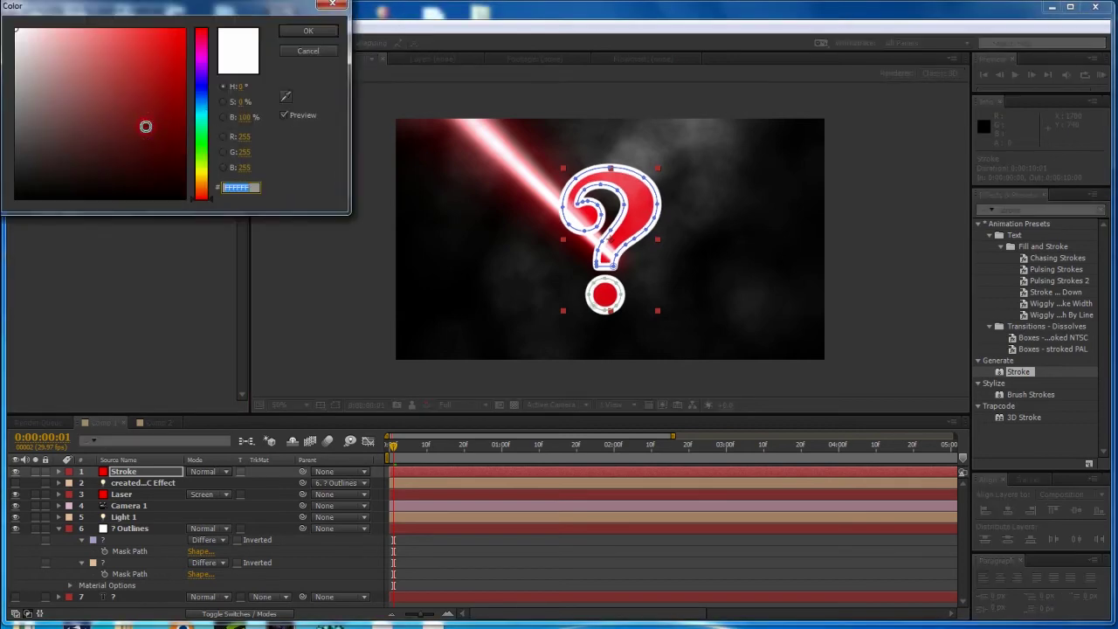
pyautogui.click(201, 166)
pyautogui.click(184, 29)
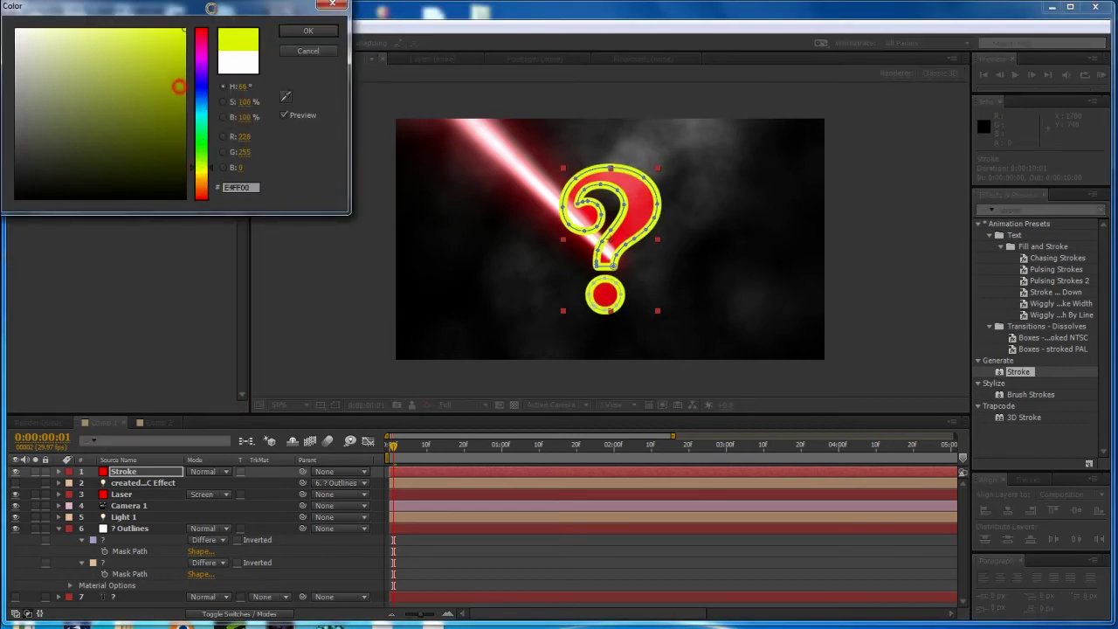
pyautogui.click(309, 31)
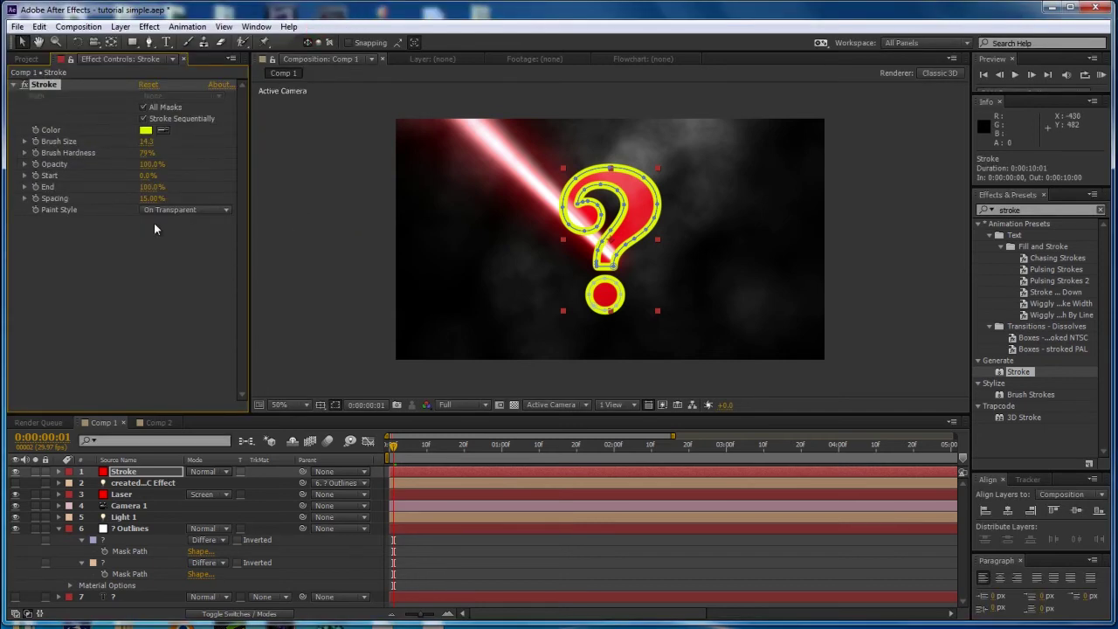
pyautogui.moveTo(145, 190); pyautogui.dragTo(96, 189)
# Reveal Light 1's keyframes, then keyframe the Stroke End to reach 100% at 4:00
pyautogui.click(123, 517)
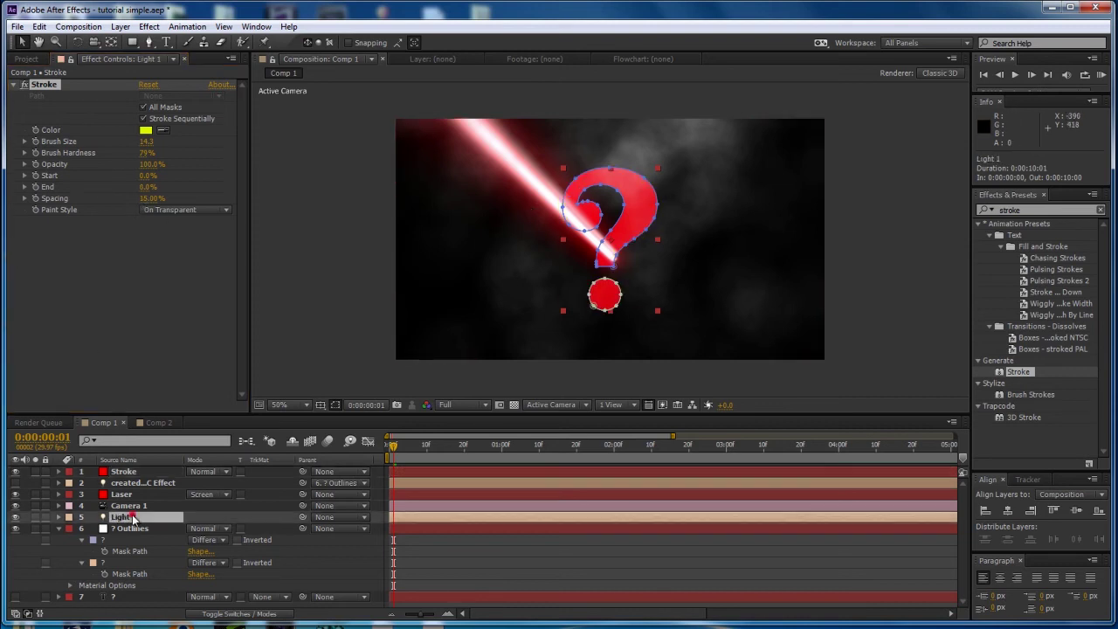
pyautogui.press('u')
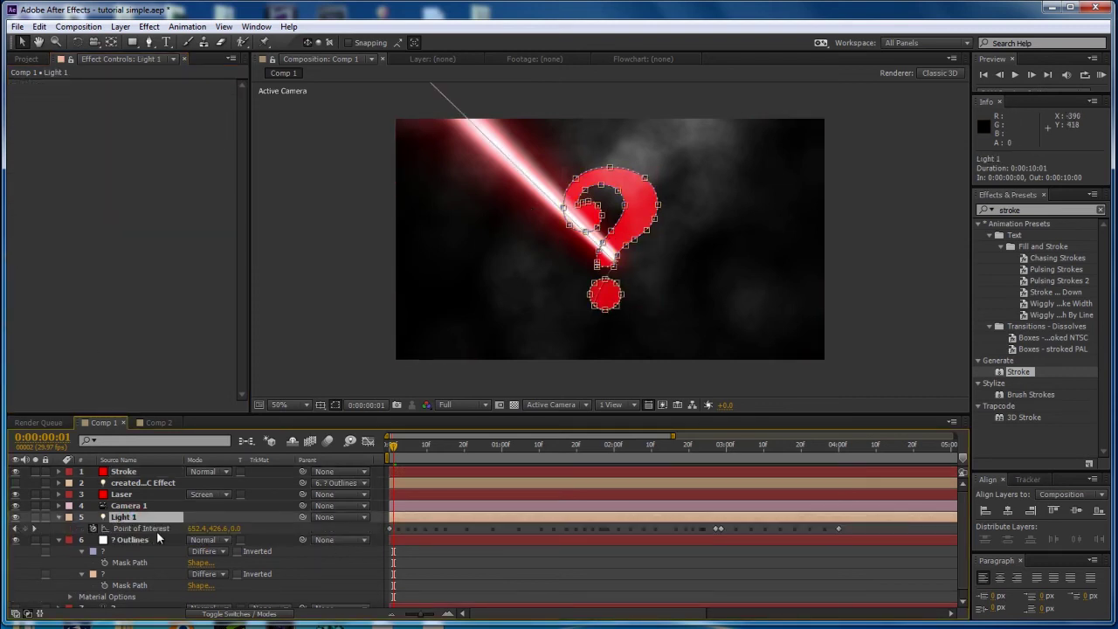
pyautogui.click(123, 471)
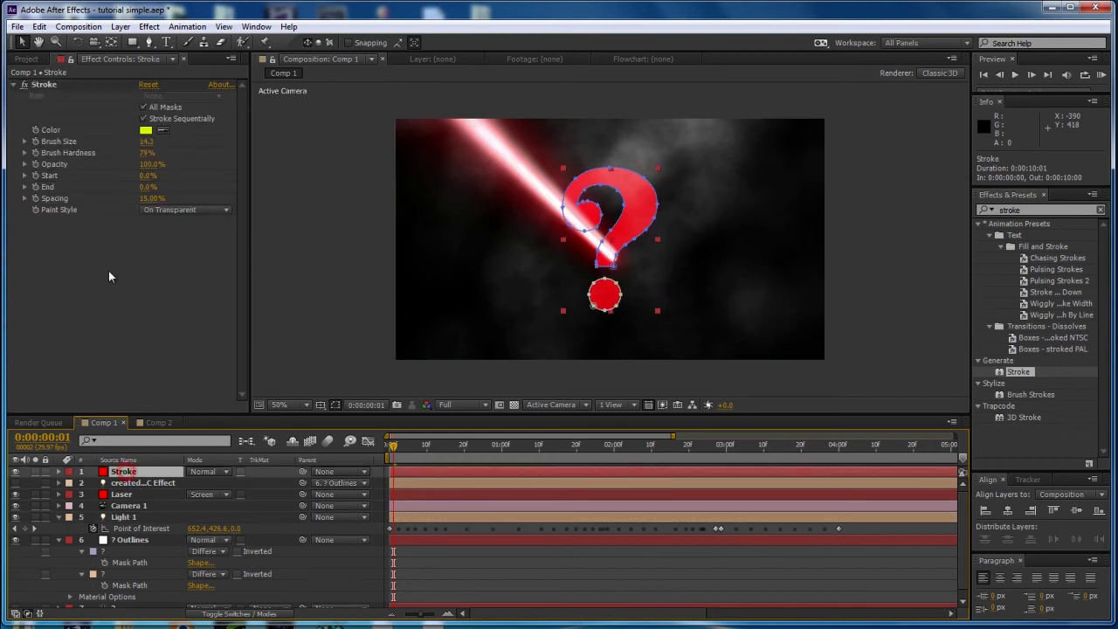
pyautogui.click(35, 187)
pyautogui.moveTo(392, 446); pyautogui.dragTo(836, 463)
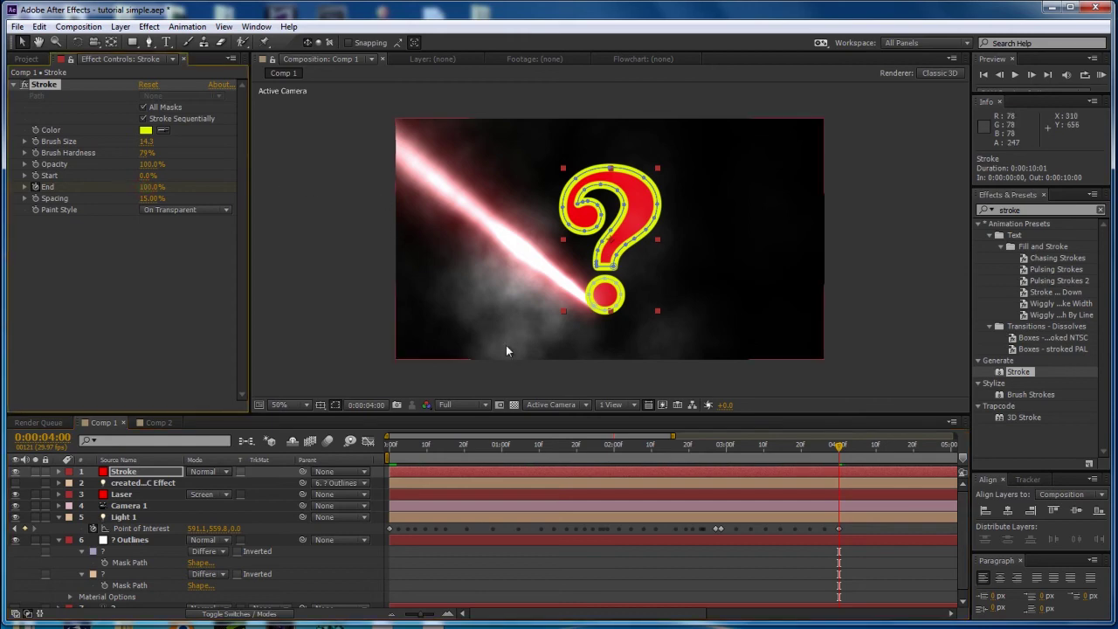
pyautogui.click(685, 452)
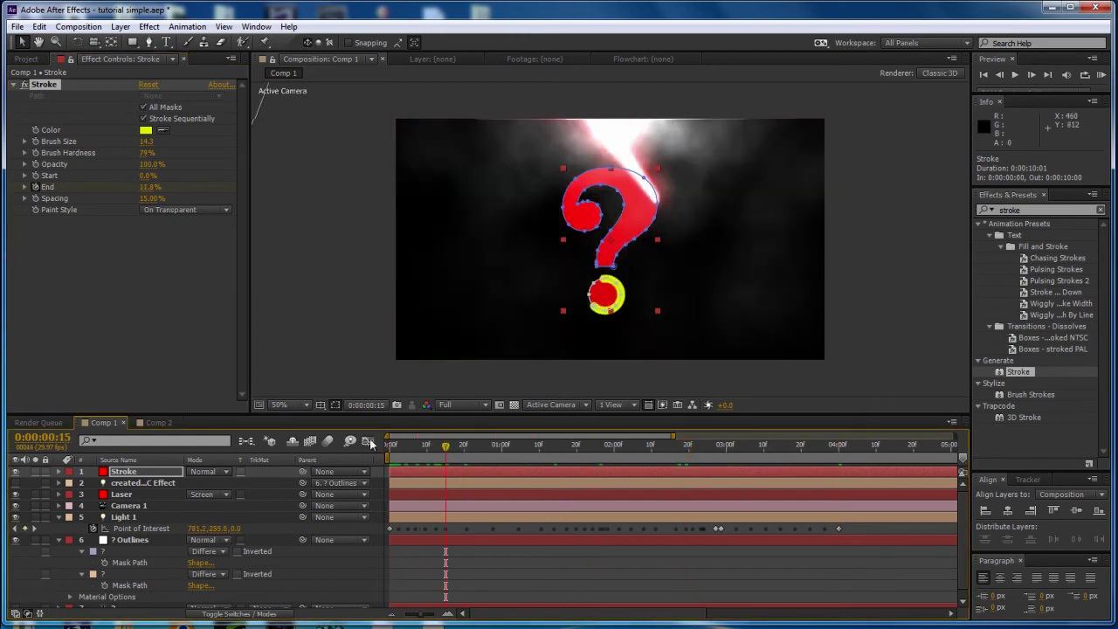
# Move Mask 2 above Mask 1 on the Stroke layer and preview the drawing
pyautogui.click(103, 472)
pyautogui.press('m')
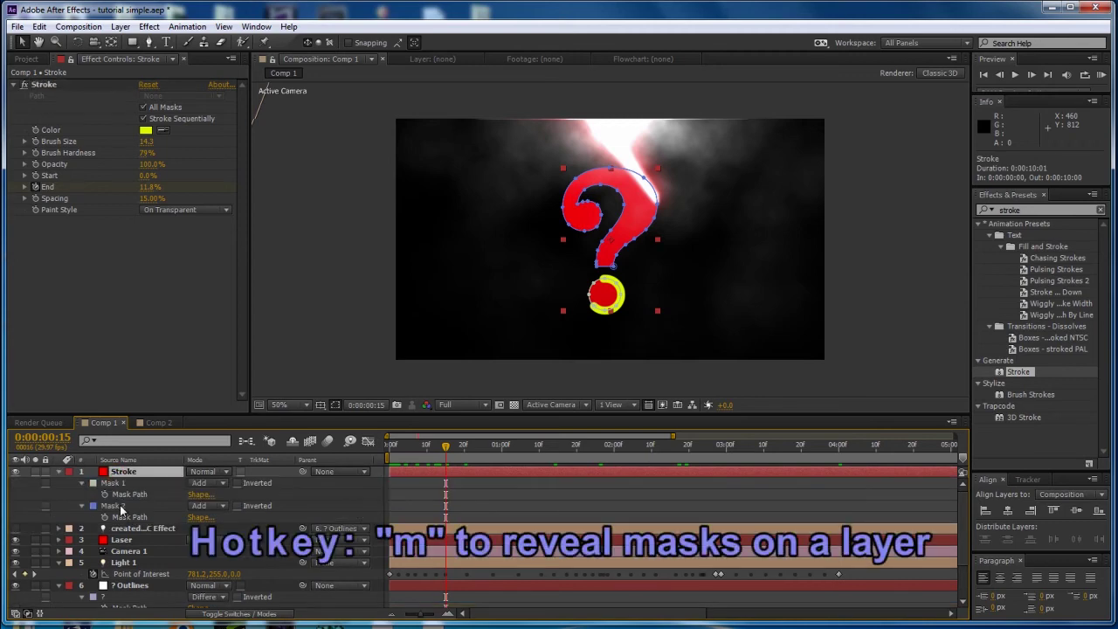
pyautogui.moveTo(118, 505); pyautogui.dragTo(113, 483)
pyautogui.press('space')
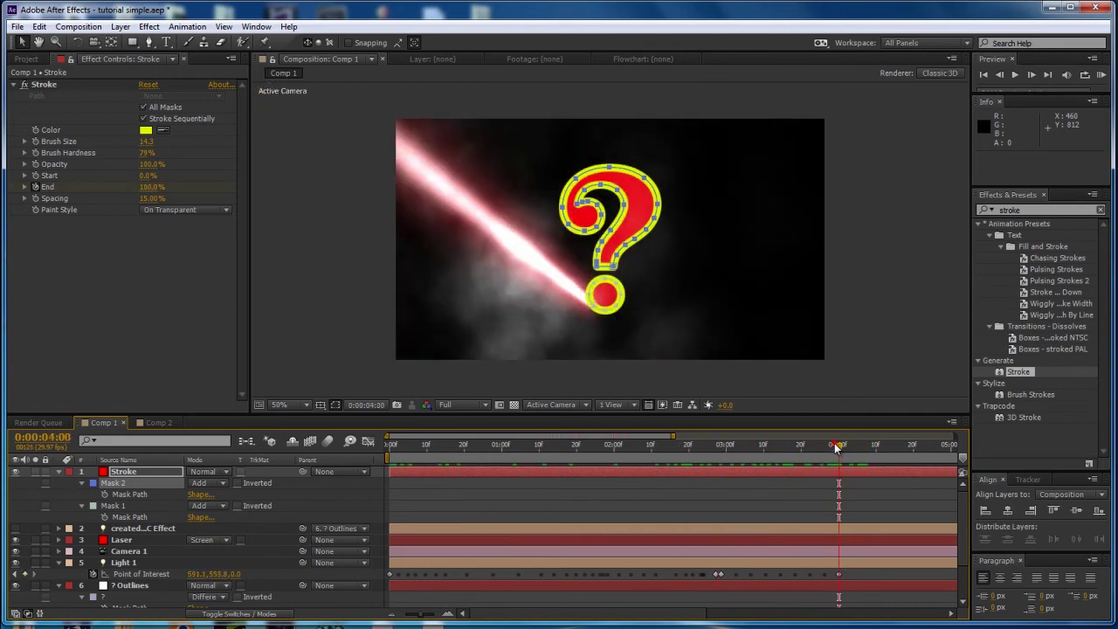
# Add an End keyframe of about 83% at 0:00:02:27 to match the laser tip
pyautogui.moveTo(836, 447); pyautogui.dragTo(749, 445)
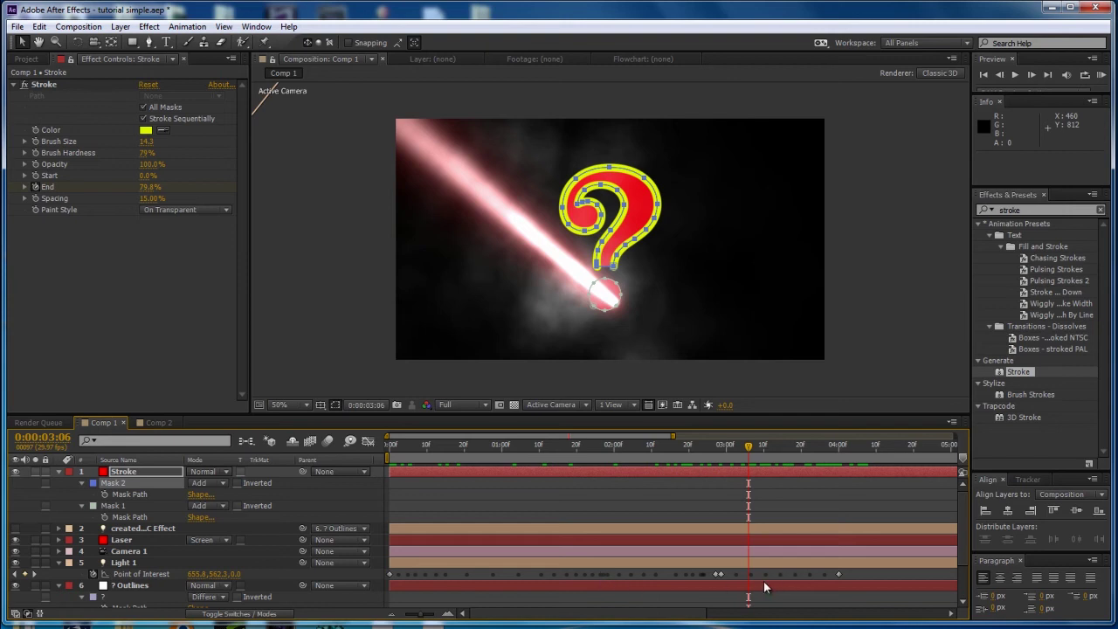
pyautogui.click(715, 454)
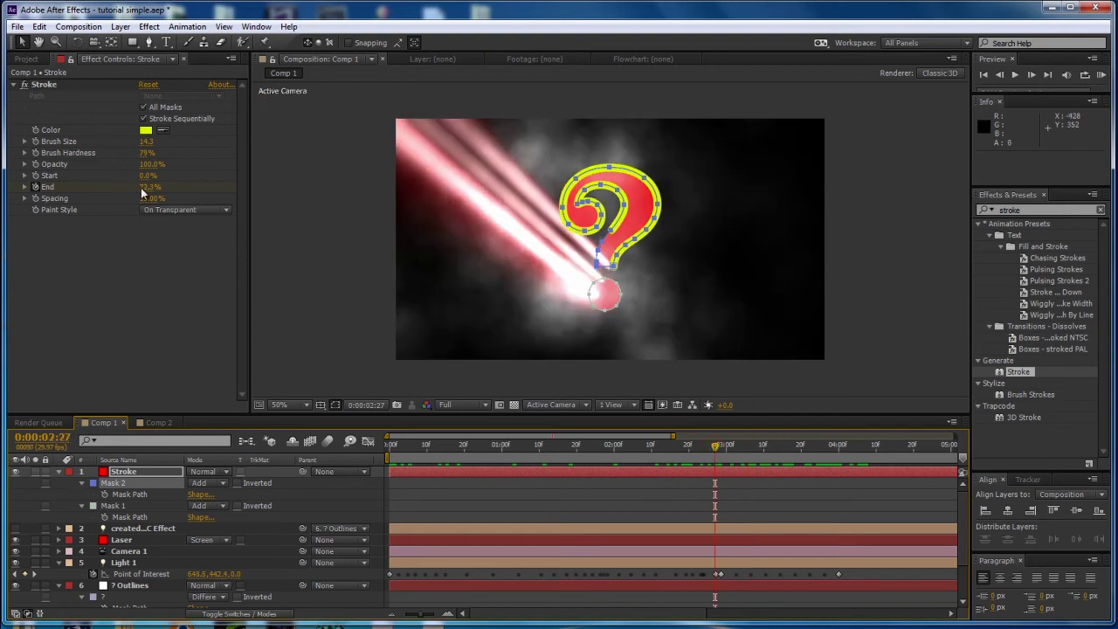
pyautogui.moveTo(149, 189); pyautogui.dragTo(221, 190)
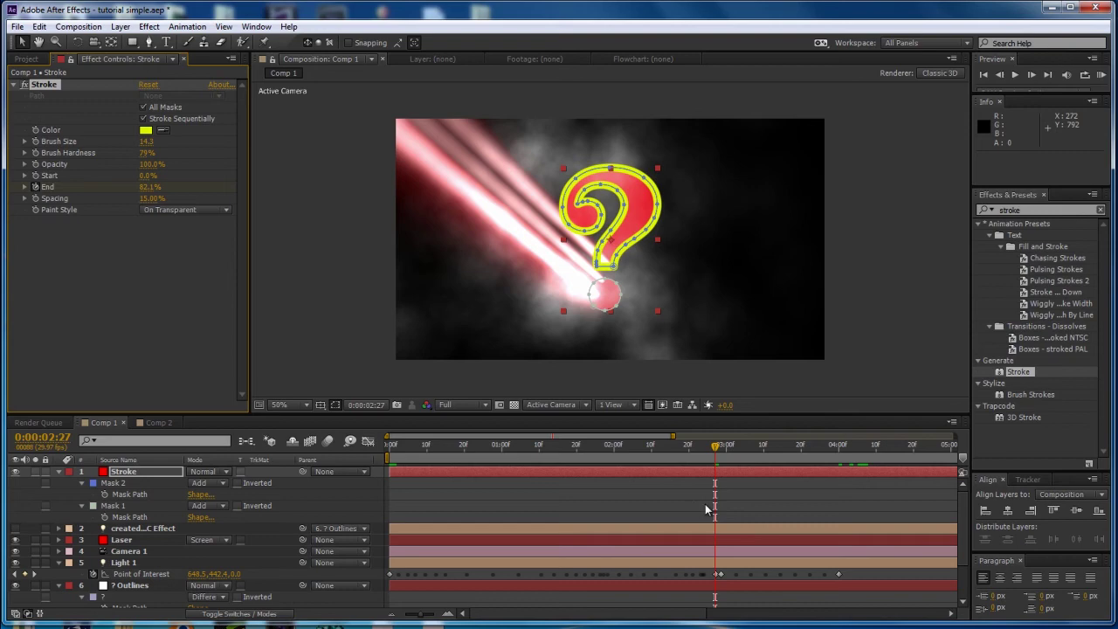
pyautogui.moveTo(716, 447)
pyautogui.mouseDown()
pyautogui.moveTo(673, 447)
pyautogui.moveTo(909, 479)
pyautogui.moveTo(728, 456)
pyautogui.moveTo(566, 462)
pyautogui.moveTo(642, 472)
pyautogui.moveTo(730, 463)
pyautogui.mouseUp()
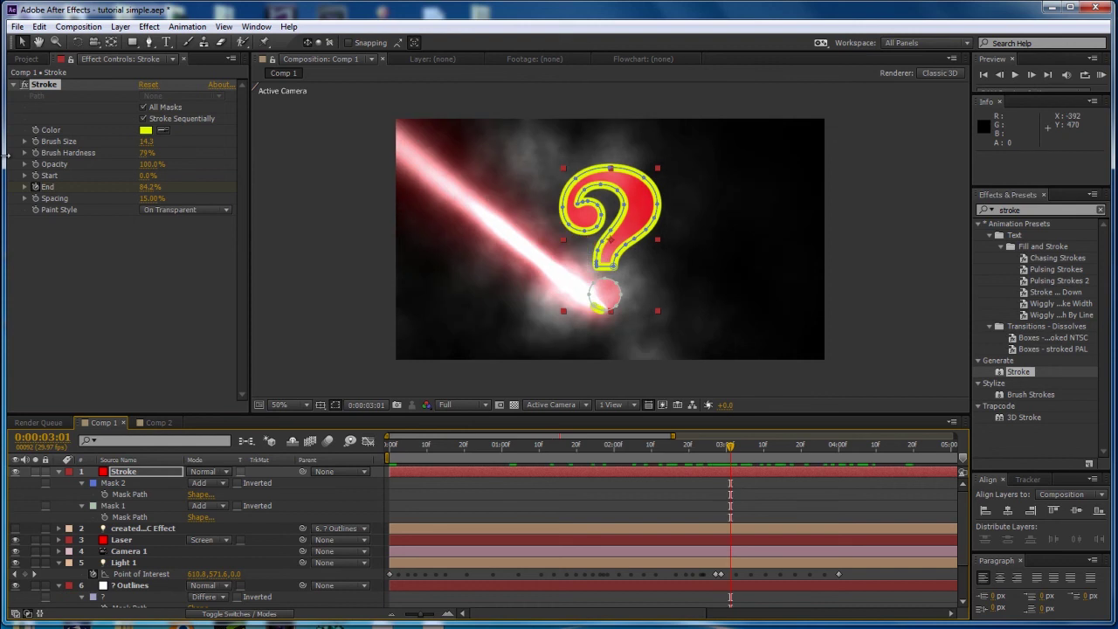
# Enter a Brush Hardness value of 40 and select the ? Outlines layer
pyautogui.click(150, 150)
pyautogui.write('40')
pyautogui.press('Return')
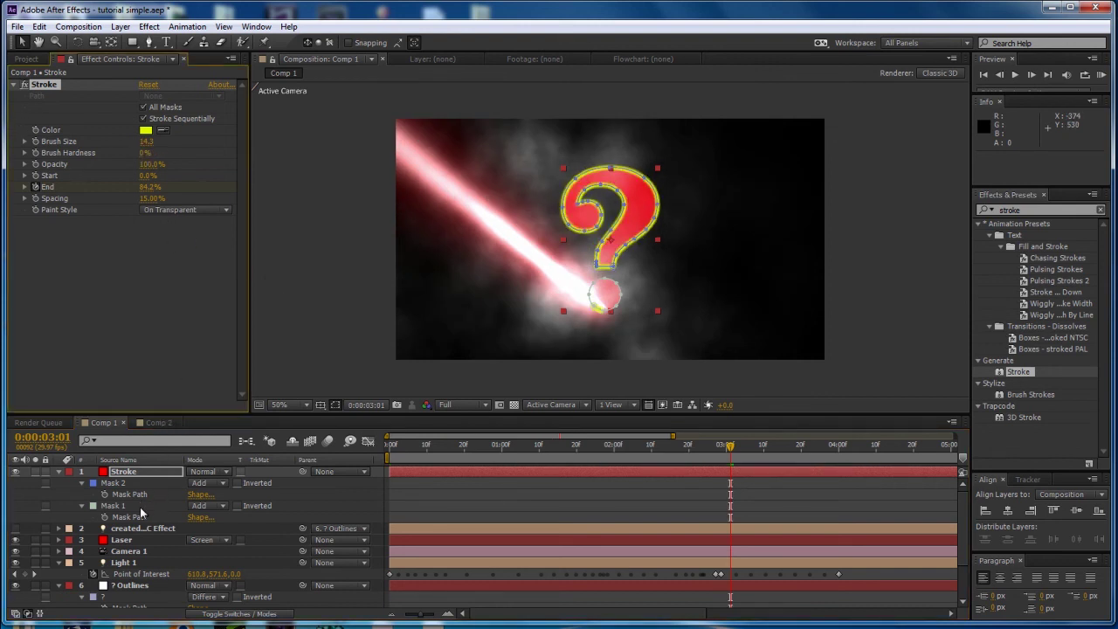
pyautogui.scroll(-3, 131, 525)
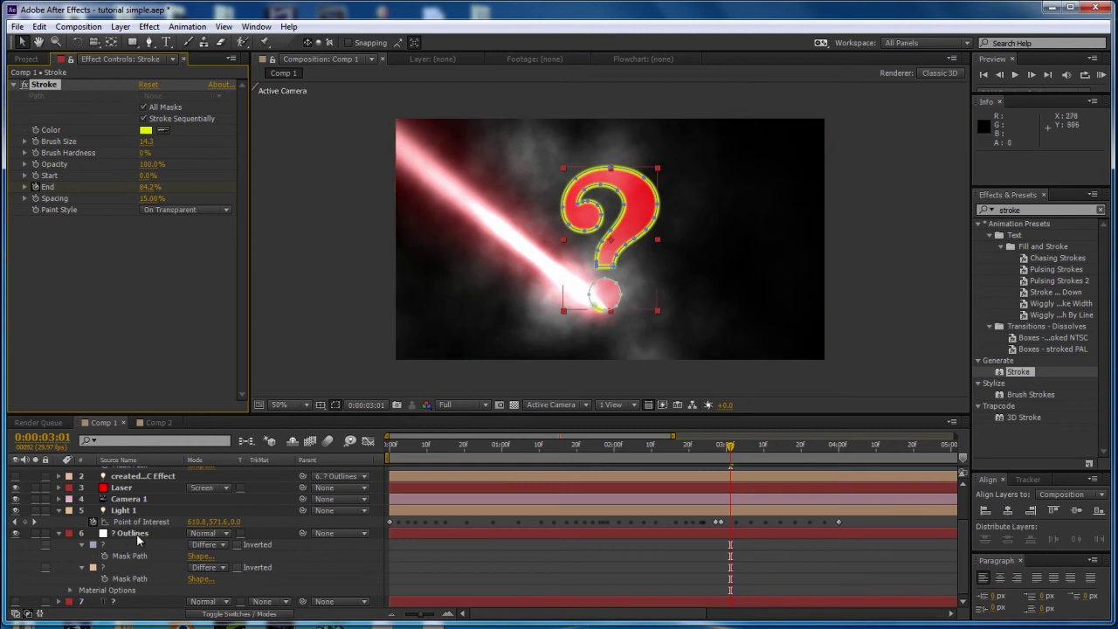
pyautogui.click(134, 534)
# Hide the red filled ? Outlines layer and scrub through the animation to review it
pyautogui.click(15, 534)
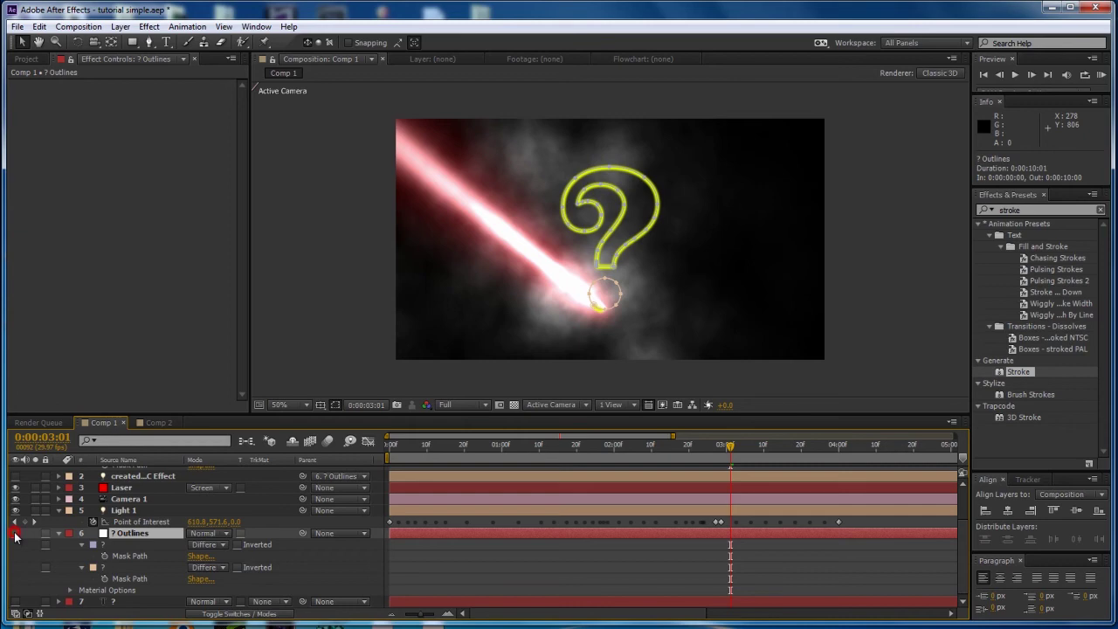
pyautogui.moveTo(682, 450)
pyautogui.mouseDown()
pyautogui.moveTo(437, 443)
pyautogui.moveTo(473, 426)
pyautogui.moveTo(771, 413)
pyautogui.mouseUp()
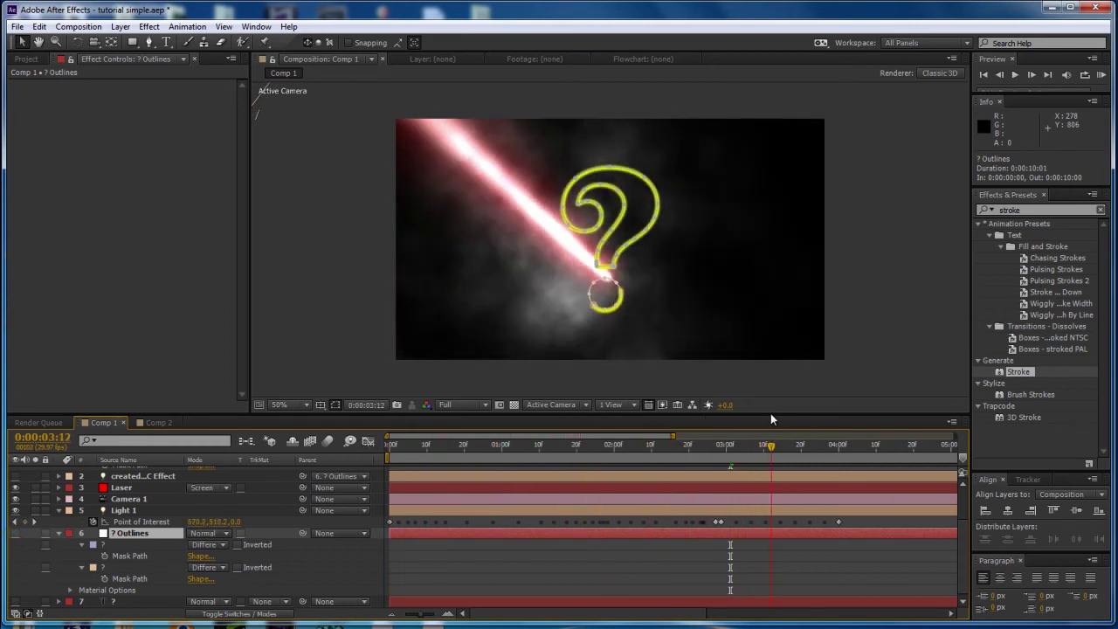
pyautogui.scroll(2, 128, 517)
# Move the Stroke layer below Laser, check it at 0:00:03:06, and collapse its masks
pyautogui.moveTo(122, 472); pyautogui.dragTo(134, 551)
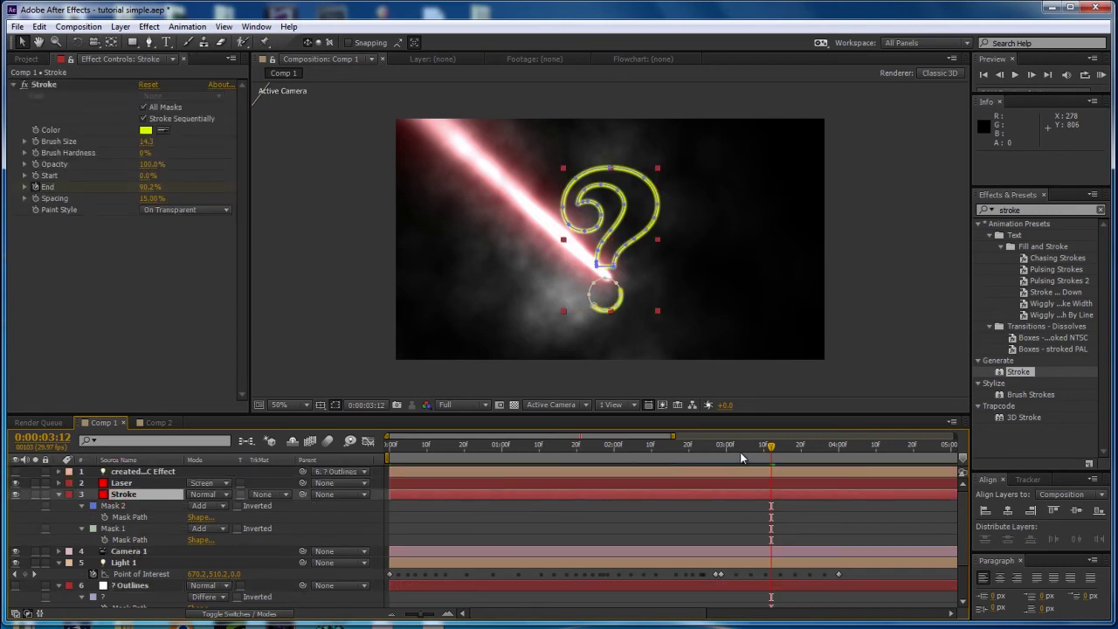
pyautogui.moveTo(741, 458)
pyautogui.mouseDown()
pyautogui.moveTo(490, 455)
pyautogui.moveTo(749, 458)
pyautogui.mouseUp()
pyautogui.press('.')
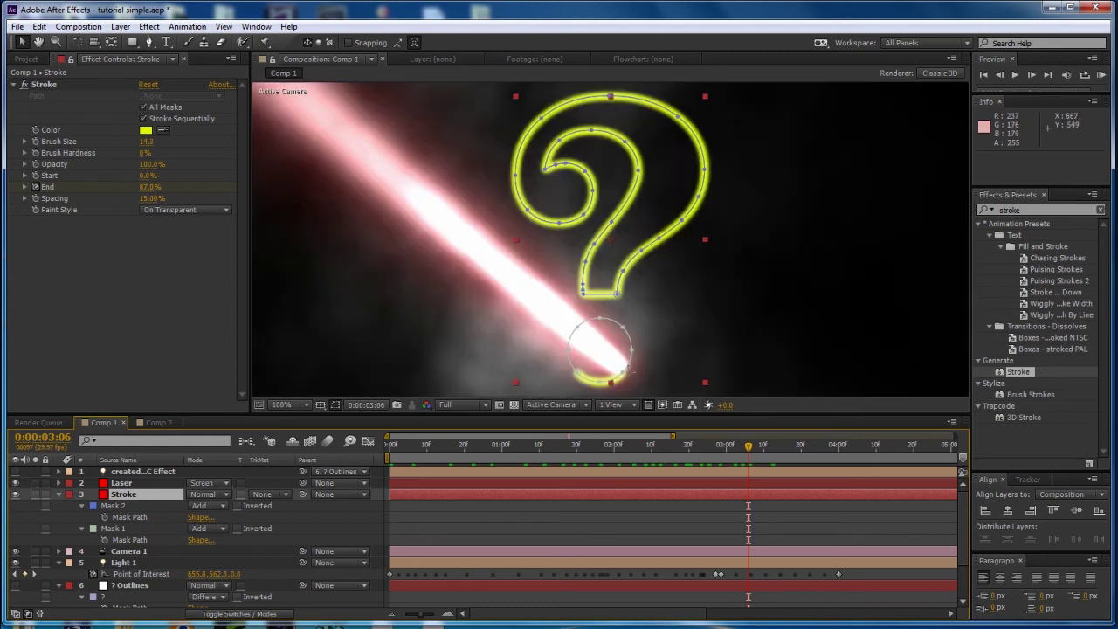
pyautogui.click(59, 495)
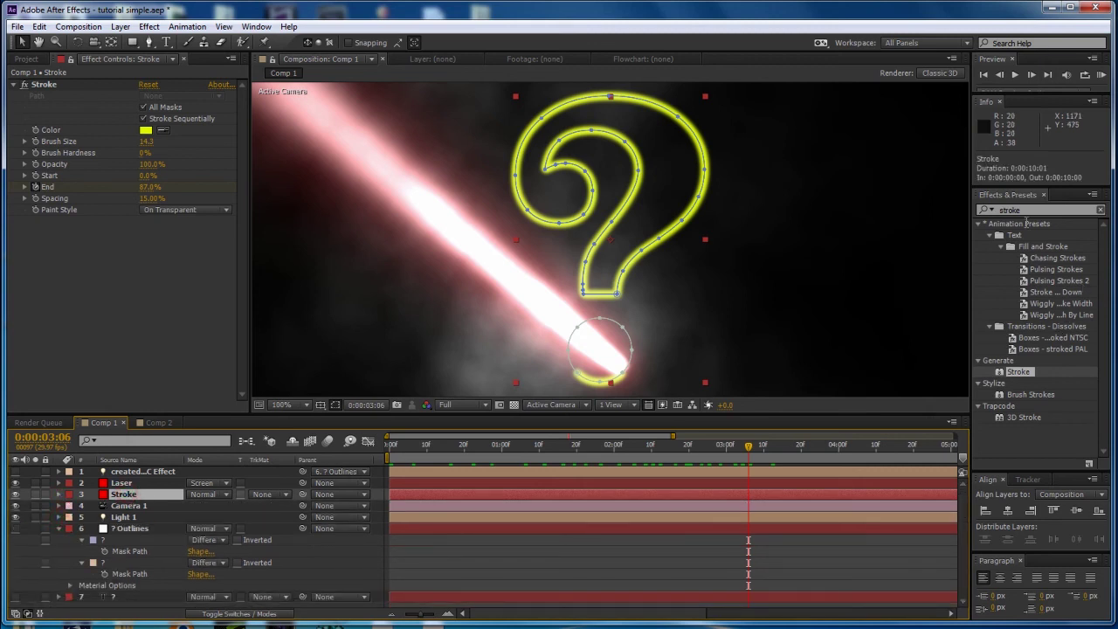
# Search 'lens f' and apply BCC Lens Flare 3D to the Stroke layer
pyautogui.click(1027, 210)
pyautogui.write('lens')
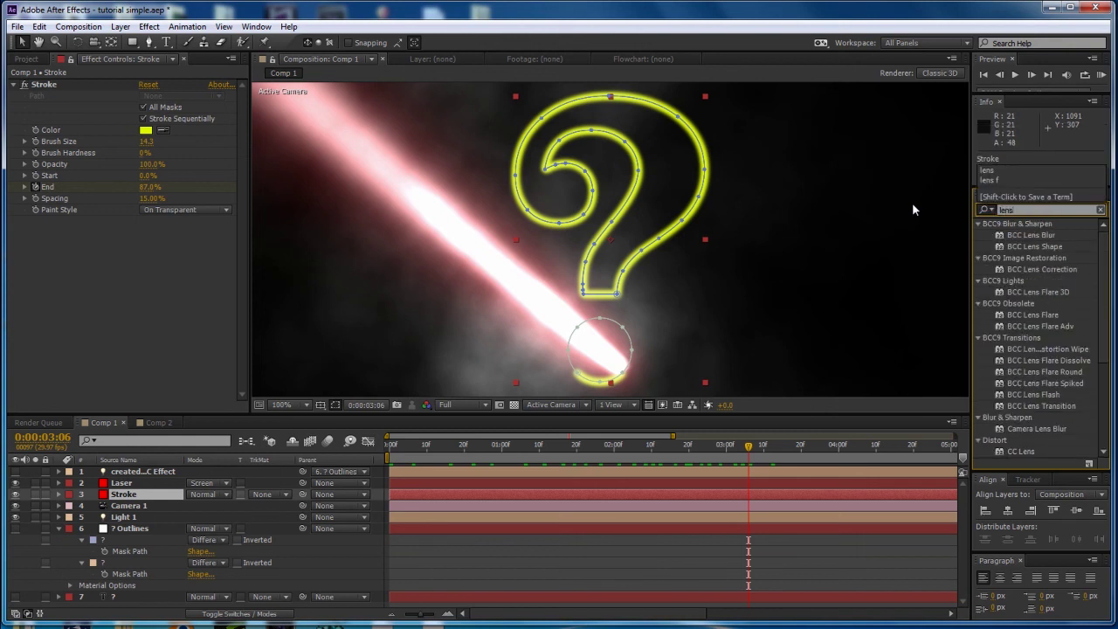
pyautogui.write(' f')
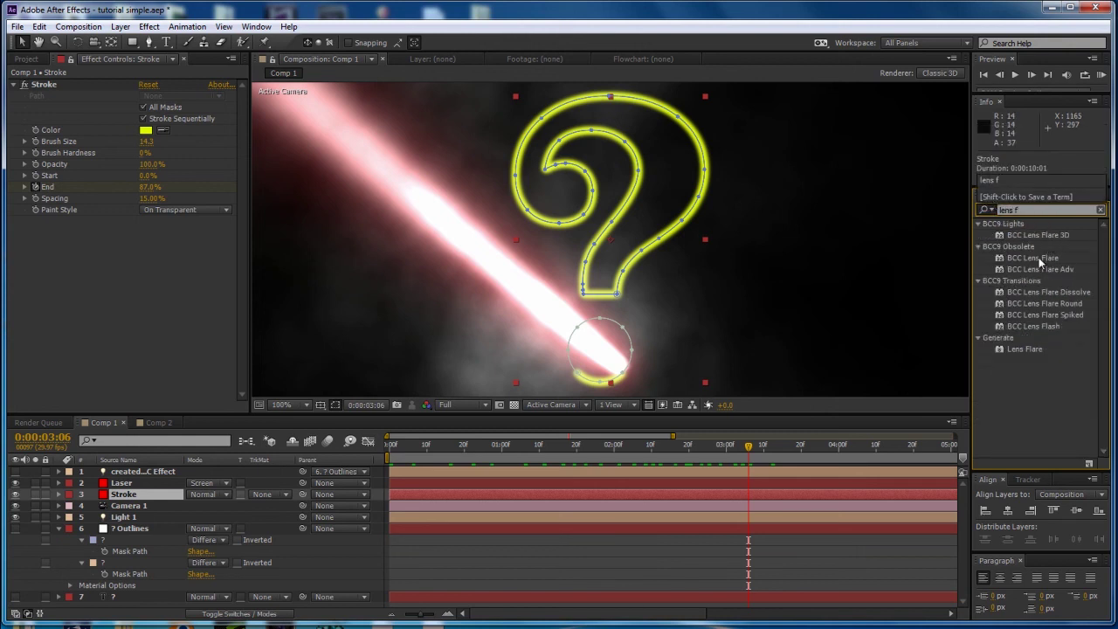
pyautogui.moveTo(1038, 235)
pyautogui.mouseDown()
pyautogui.moveTo(625, 463)
pyautogui.moveTo(621, 494)
pyautogui.mouseUp()
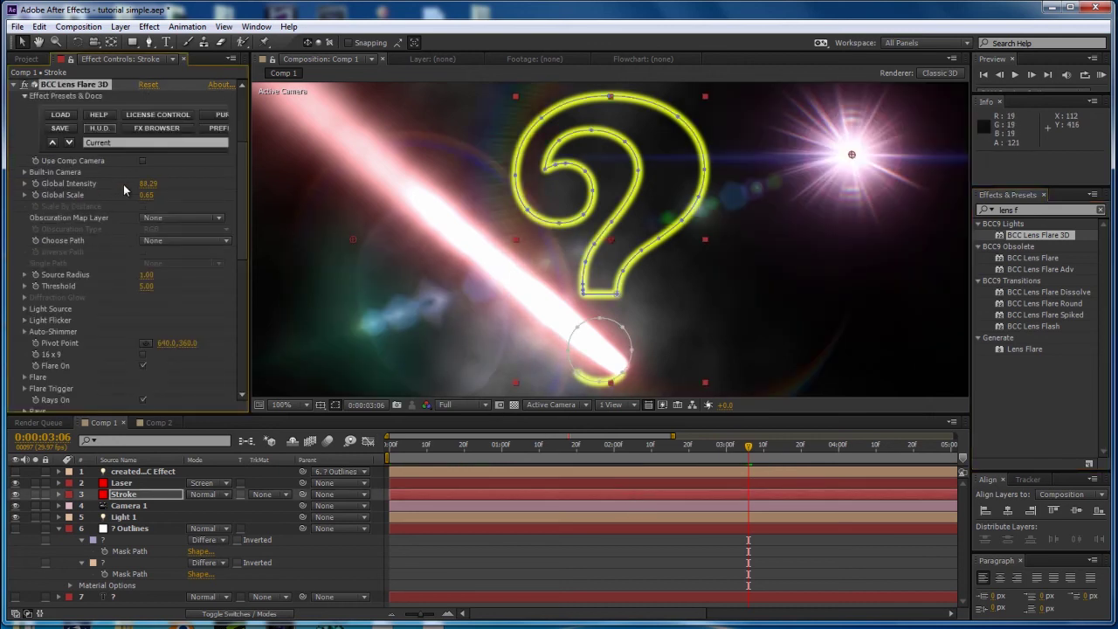
# Reveal Light 1's keyframed properties and select all its Point of Interest keyframes
pyautogui.click(111, 519)
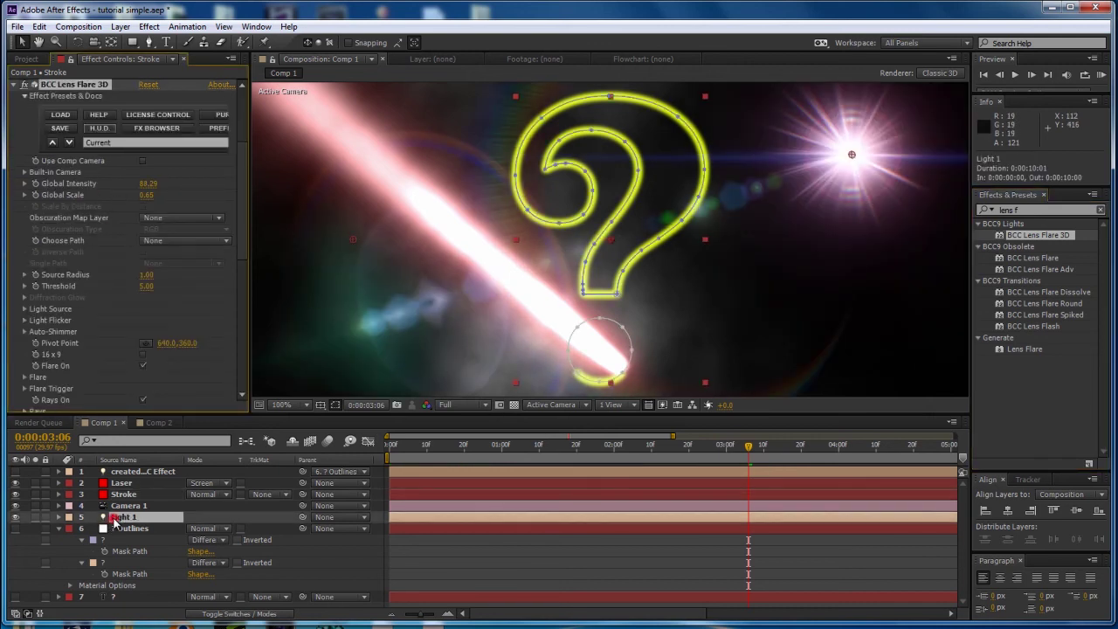
pyautogui.press('u')
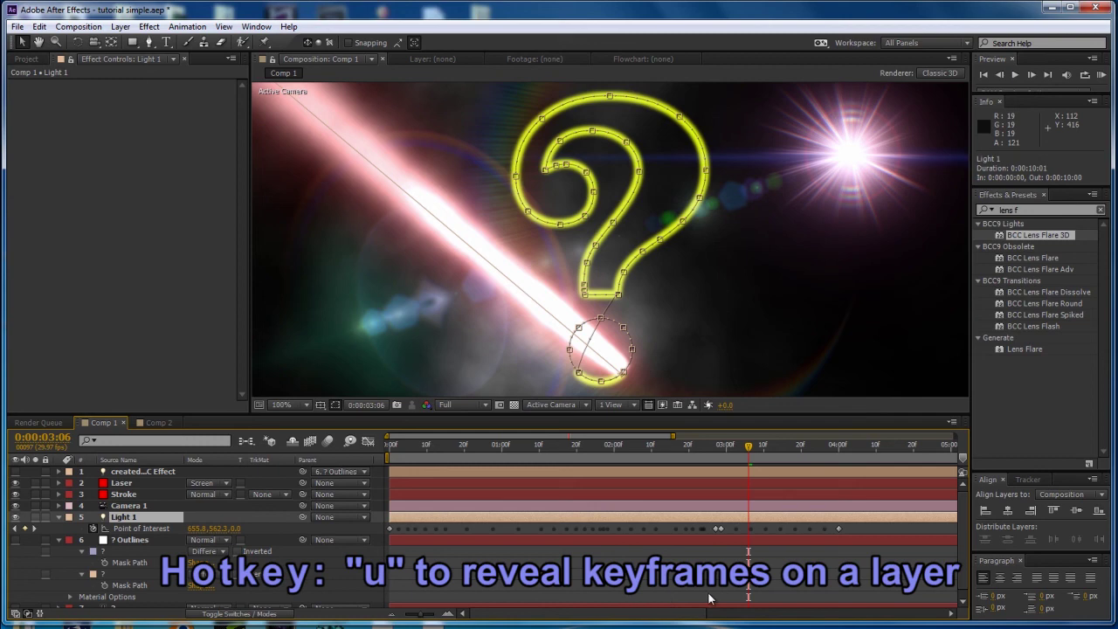
pyautogui.click(139, 529)
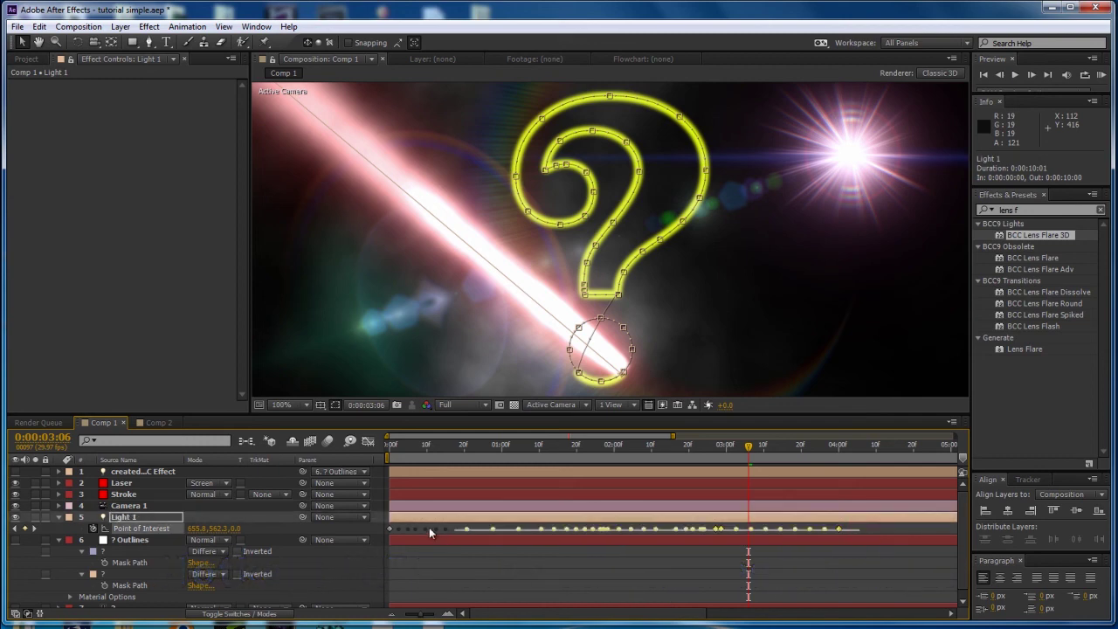
pyautogui.click(339, 528)
# Expand the Stroke layer's BCC Lens Flare 3D Light Source > Built-in position settings
pyautogui.click(123, 494)
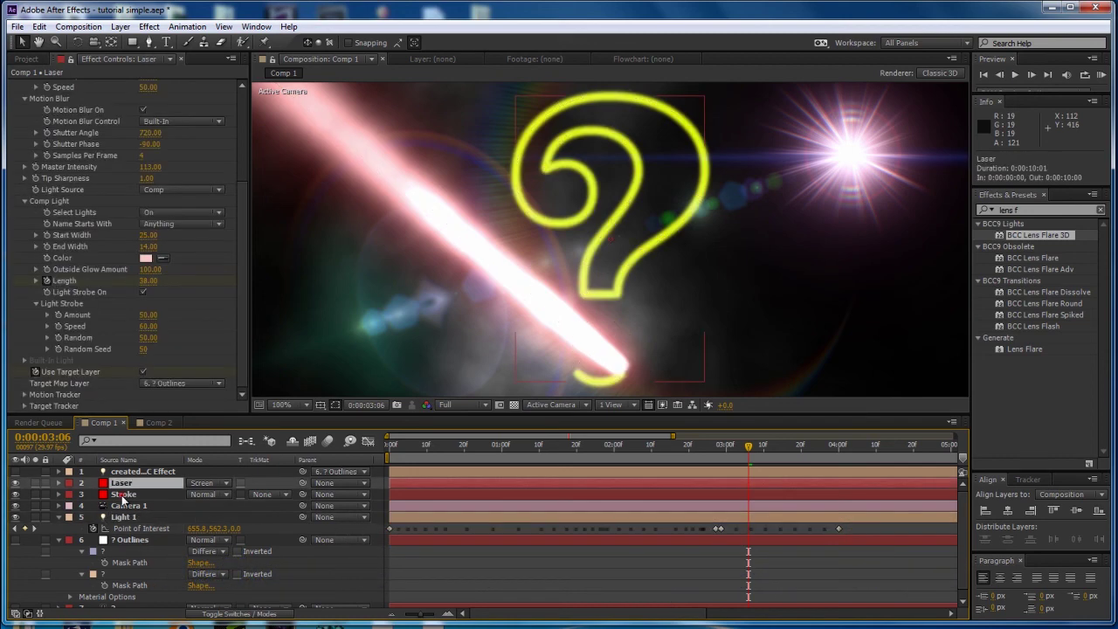
pyautogui.scroll(-8, 56, 319)
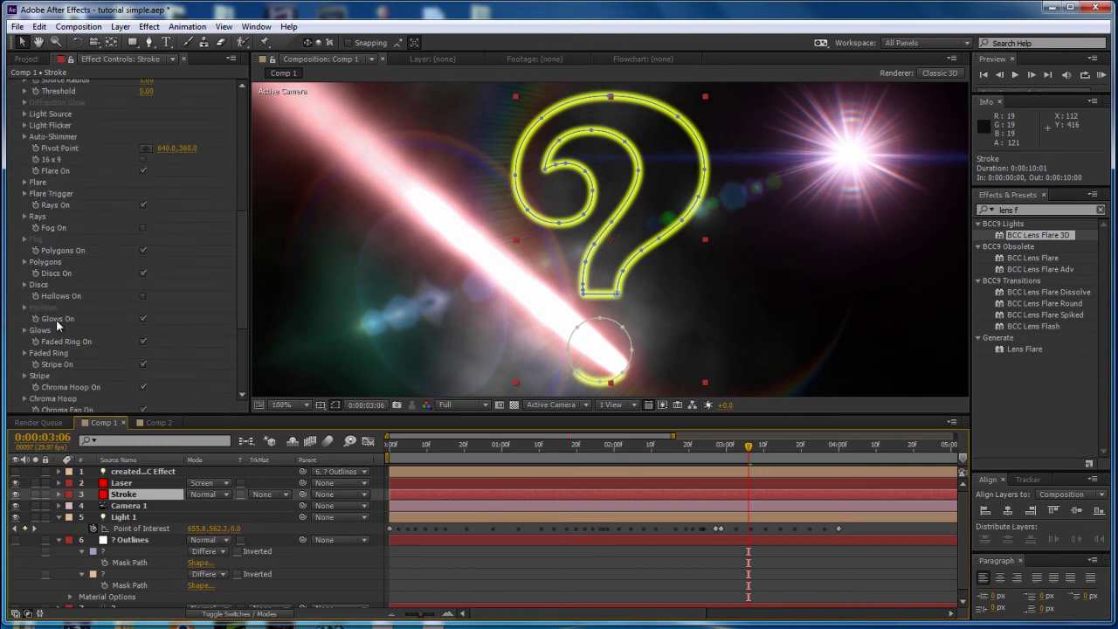
pyautogui.click(23, 114)
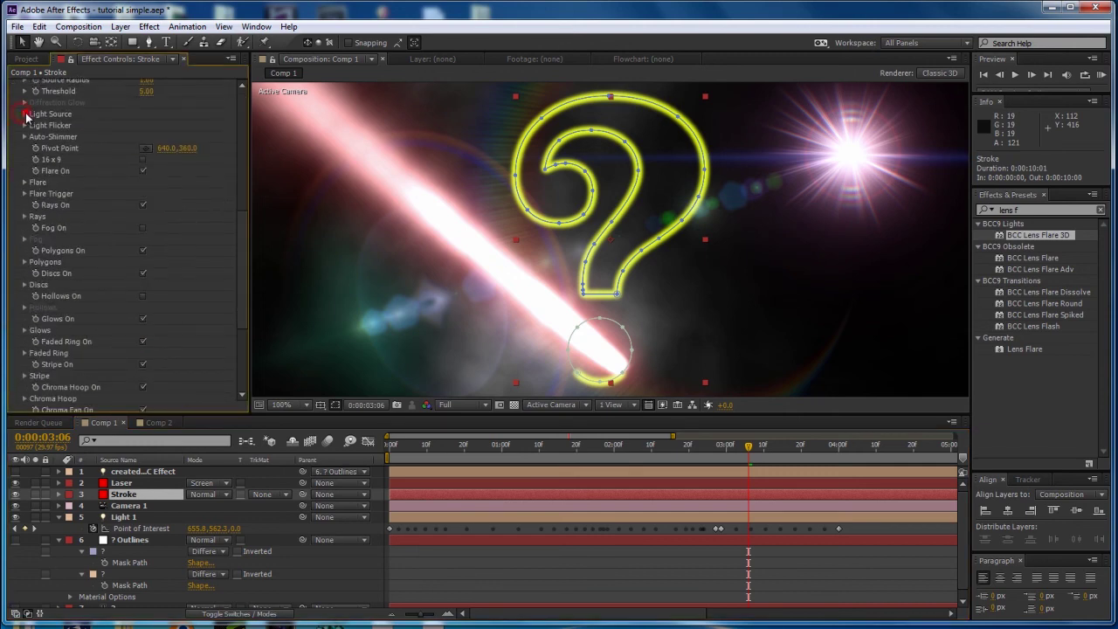
pyautogui.click(36, 138)
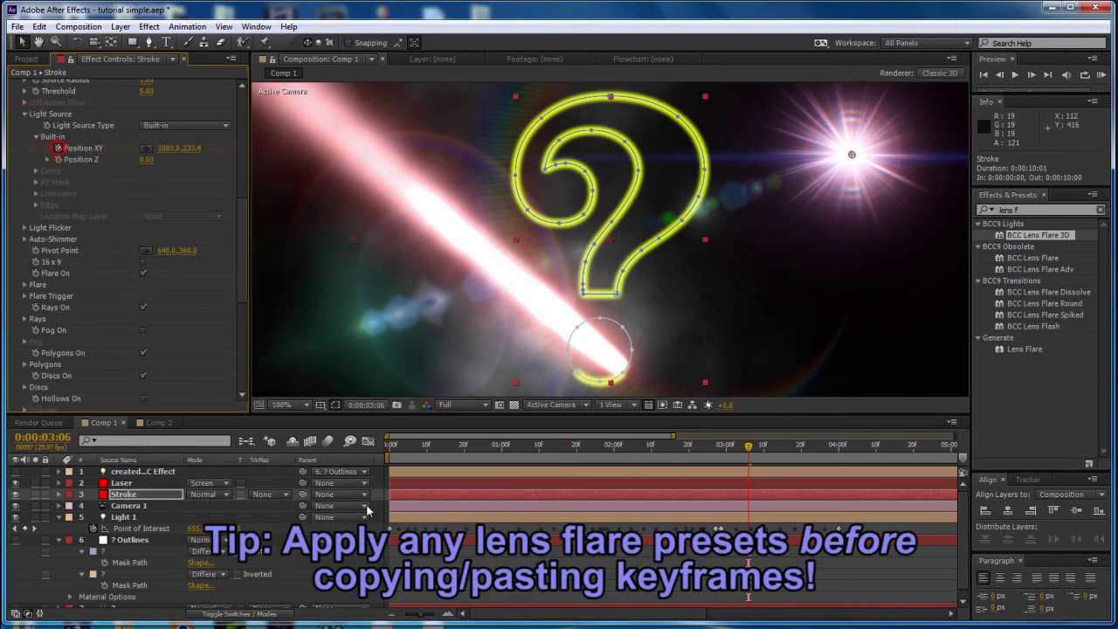
# From frame 0, select the flare's Position XY keyframe and hide mask outlines in the viewer
pyautogui.press('Home')
pyautogui.press('u')
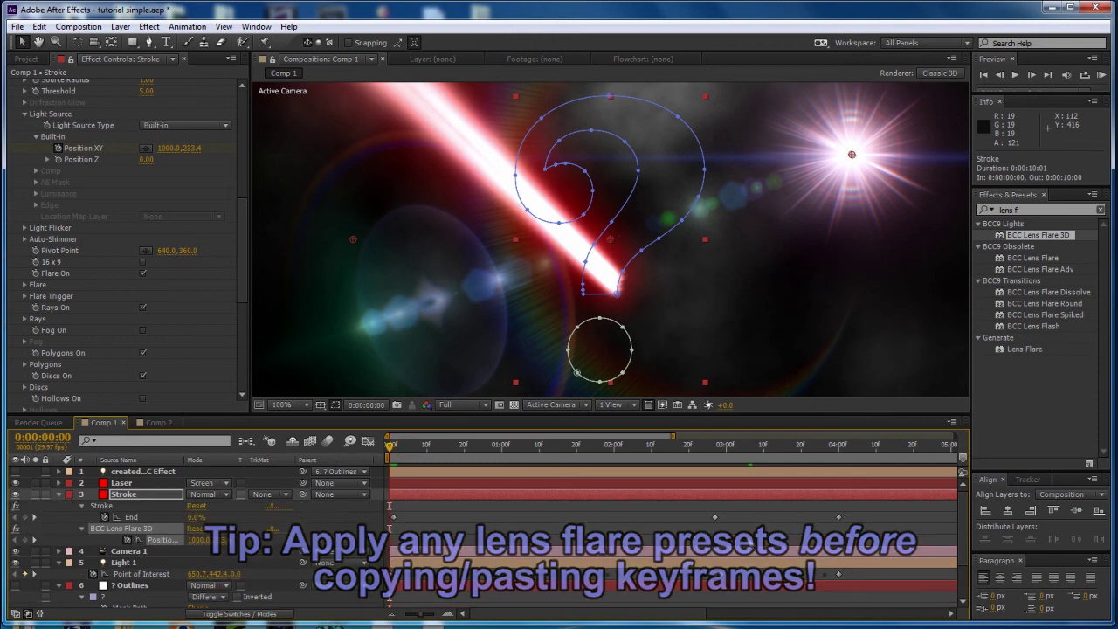
pyautogui.moveTo(749, 542)
pyautogui.click(748, 539)
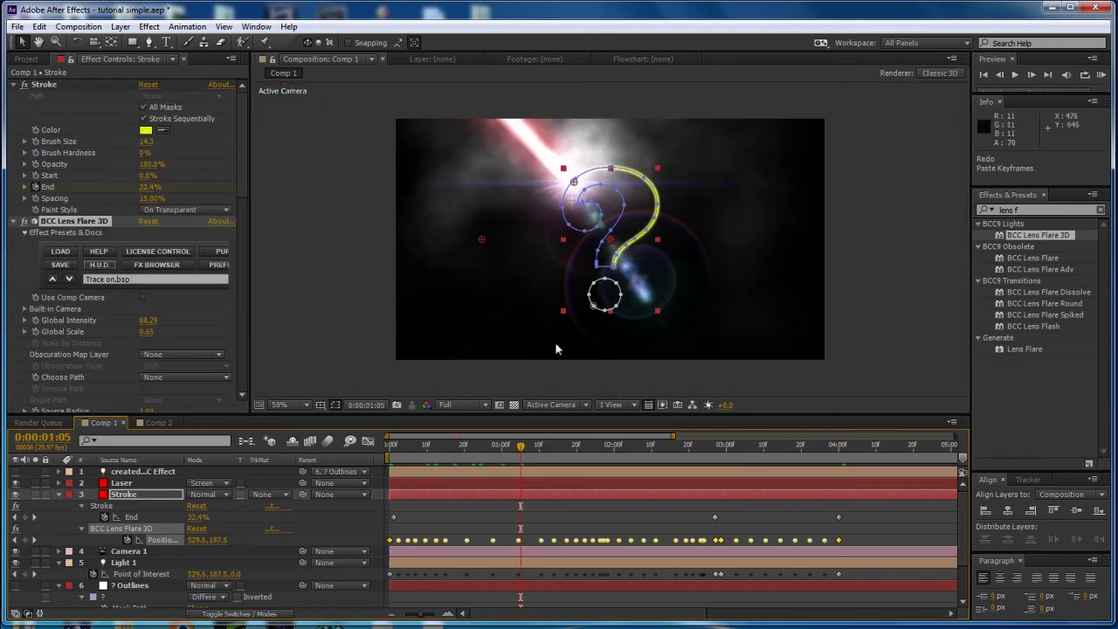
pyautogui.click(337, 405)
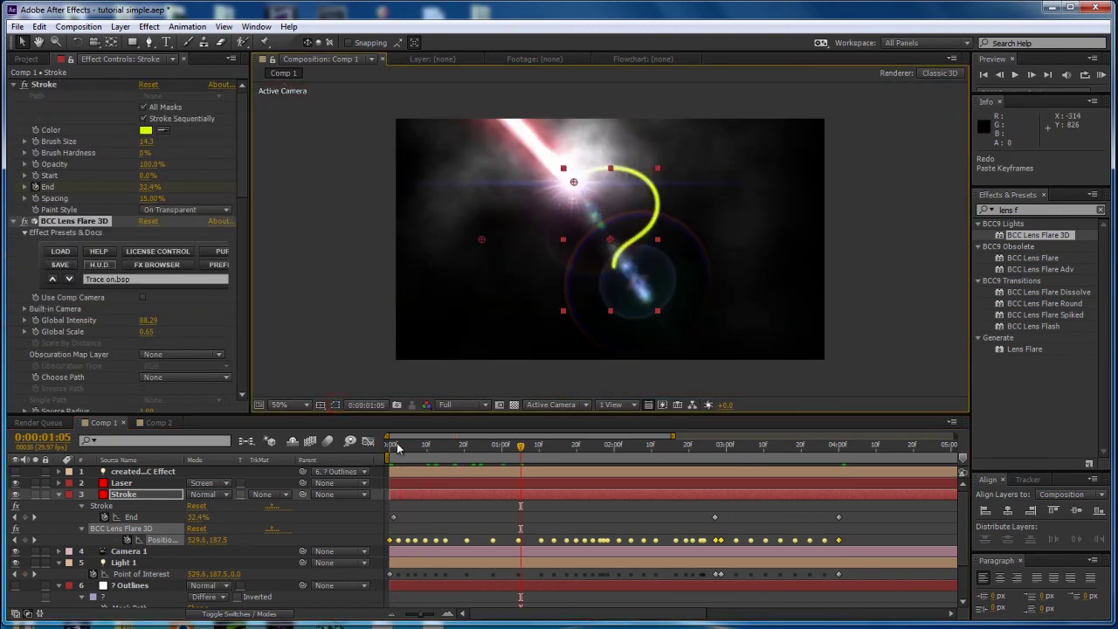
# Return to the first frame and play a numpad-0 RAM preview of the finished animation
pyautogui.click(389, 446)
pyautogui.press('KP_0')
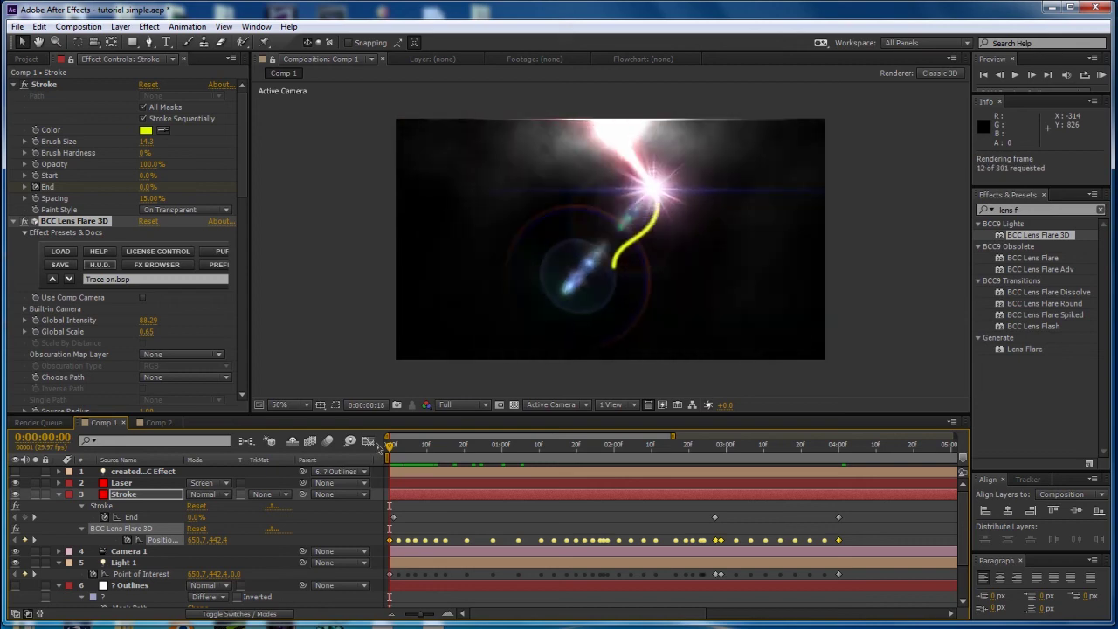